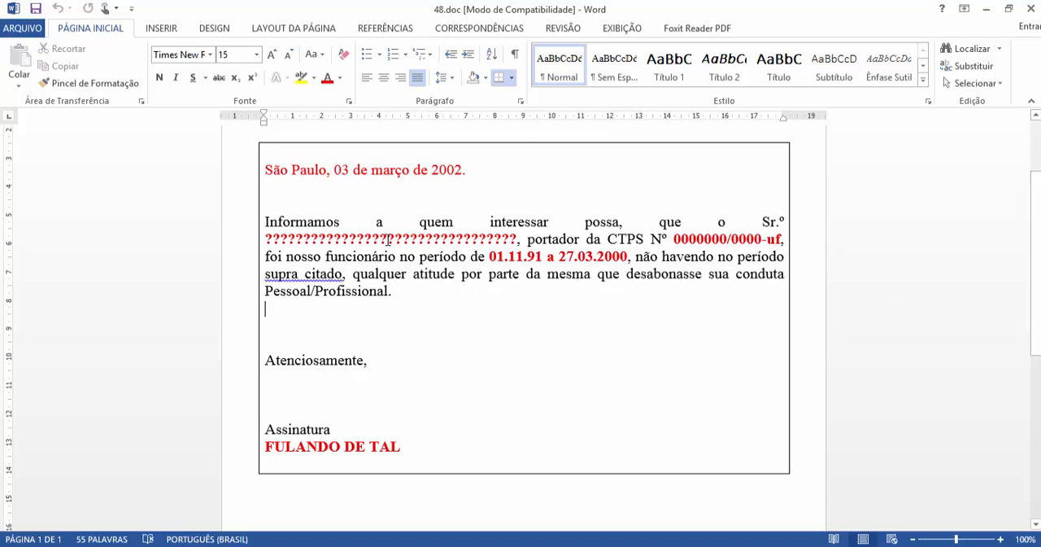
# Step: Examine the red placeholder fields, such as the employee's name and CTPS number, in the Word reference letter
pyautogui.doubleClick(388, 240)
pyautogui.click(675, 240)
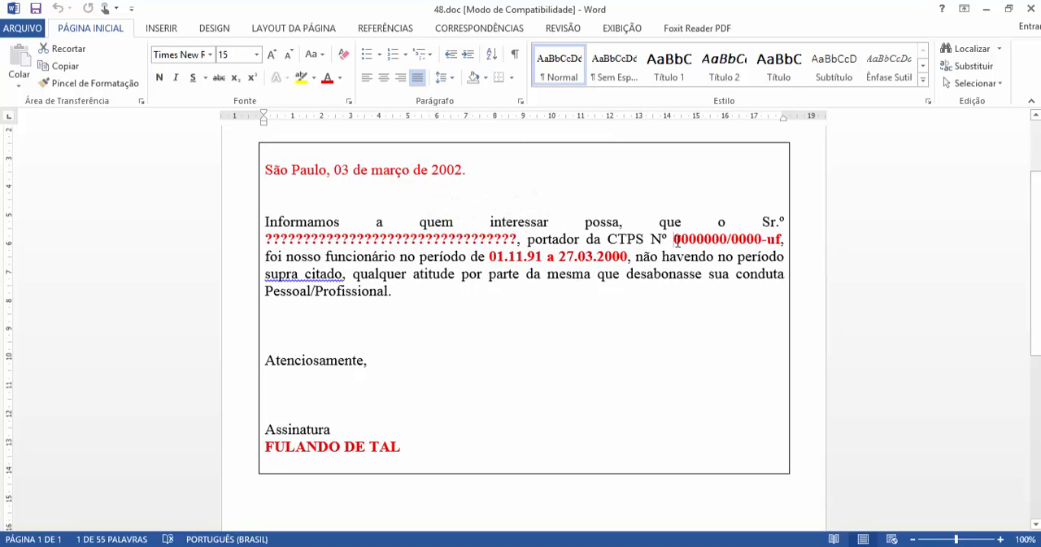
pyautogui.doubleClick(677, 240)
pyautogui.click(551, 301)
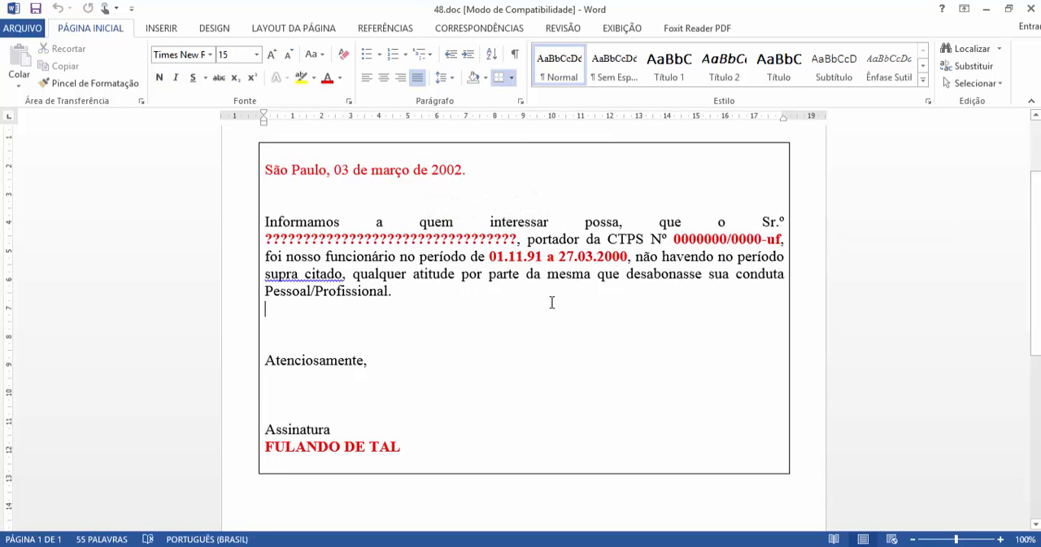
pyautogui.scroll(3, 552, 301)
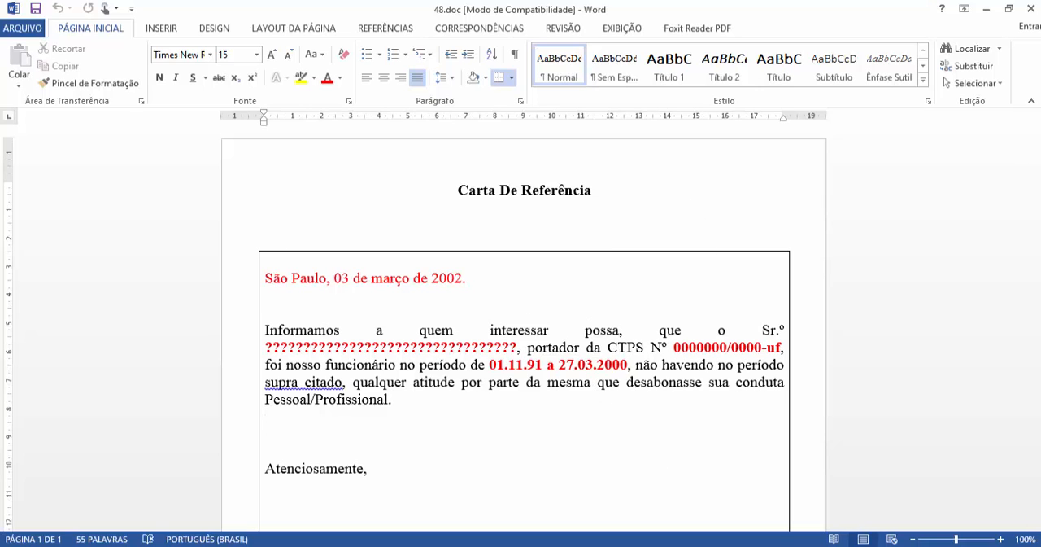
# Step: Switch to RM Reports and add a Texto Rico control to the Detalhe1 band of the report
pyautogui.moveTo(446, 543)
pyautogui.click(564, 522)
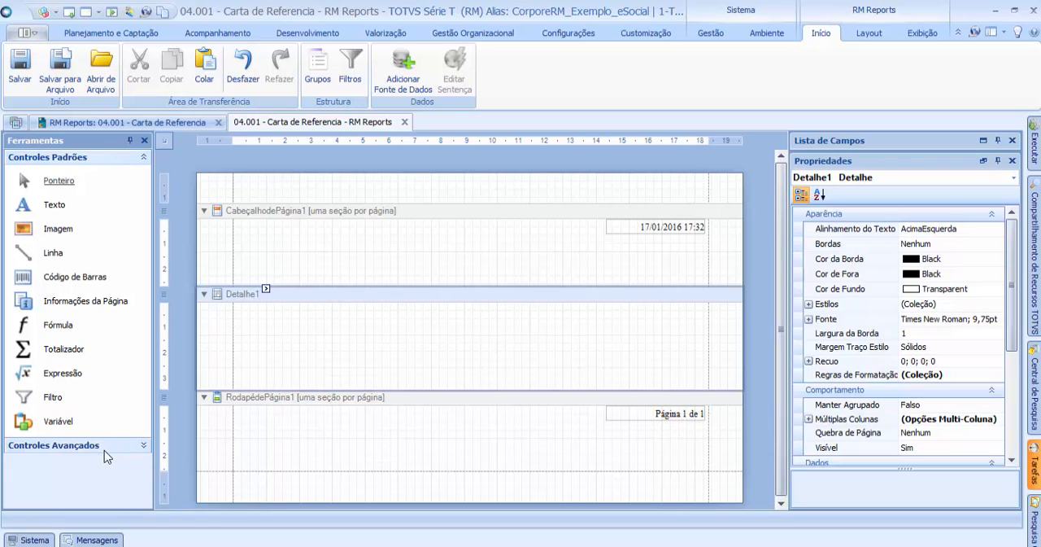
pyautogui.click(143, 446)
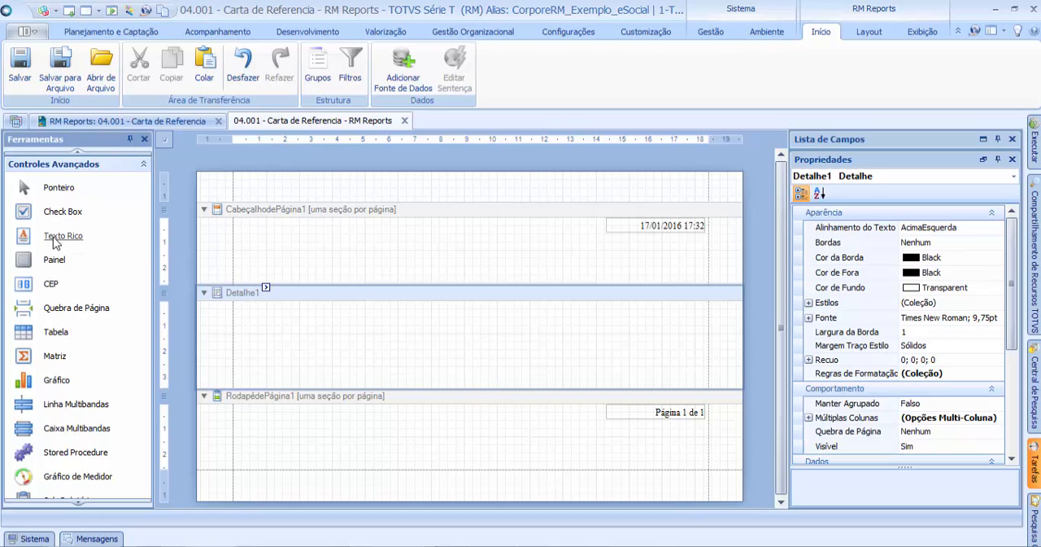
pyautogui.moveTo(56, 242); pyautogui.dragTo(324, 310)
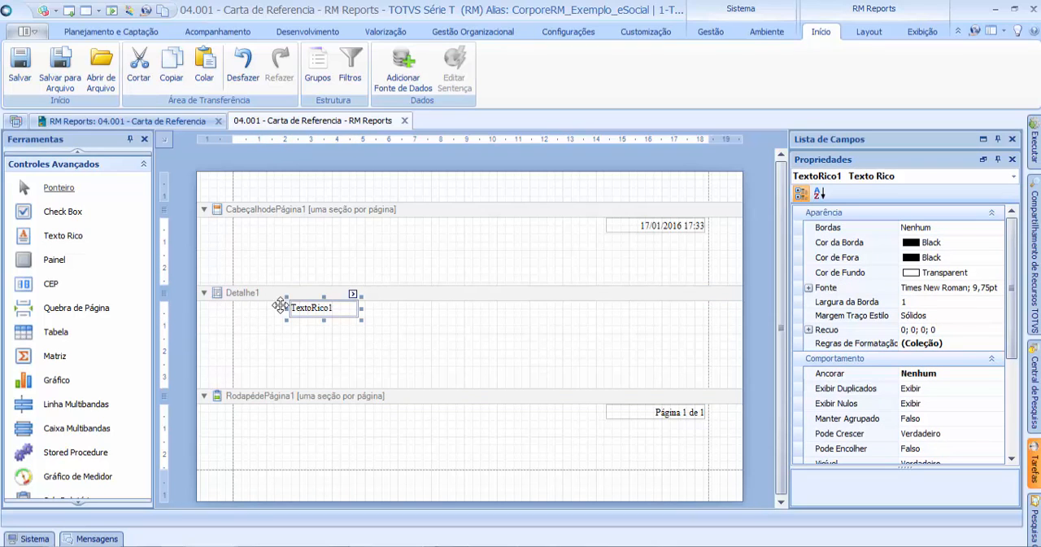
# Step: Enlarge the rich text control in Detalhe1 to nearly the full printable width and about 10 cm in height
pyautogui.moveTo(337, 309); pyautogui.dragTo(700, 474)
pyautogui.click(305, 342)
pyautogui.click(301, 312)
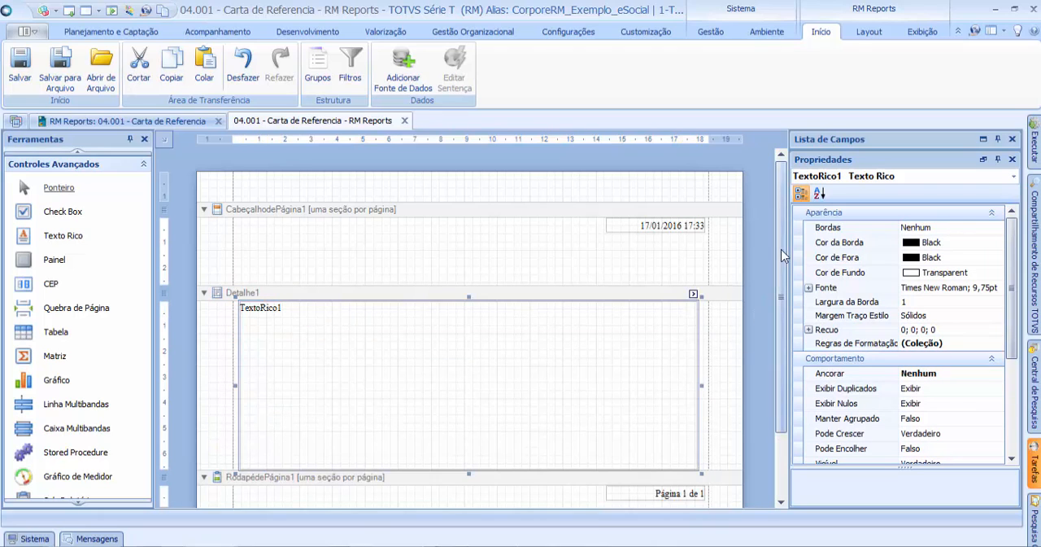
pyautogui.scroll(-3, 783, 269)
pyautogui.moveTo(699, 401); pyautogui.dragTo(704, 481)
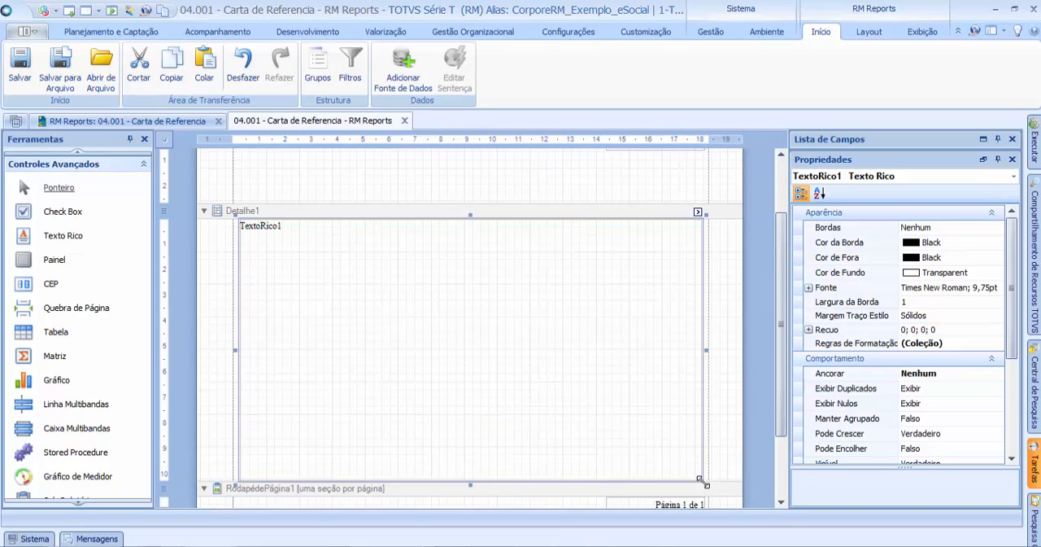
pyautogui.click(216, 277)
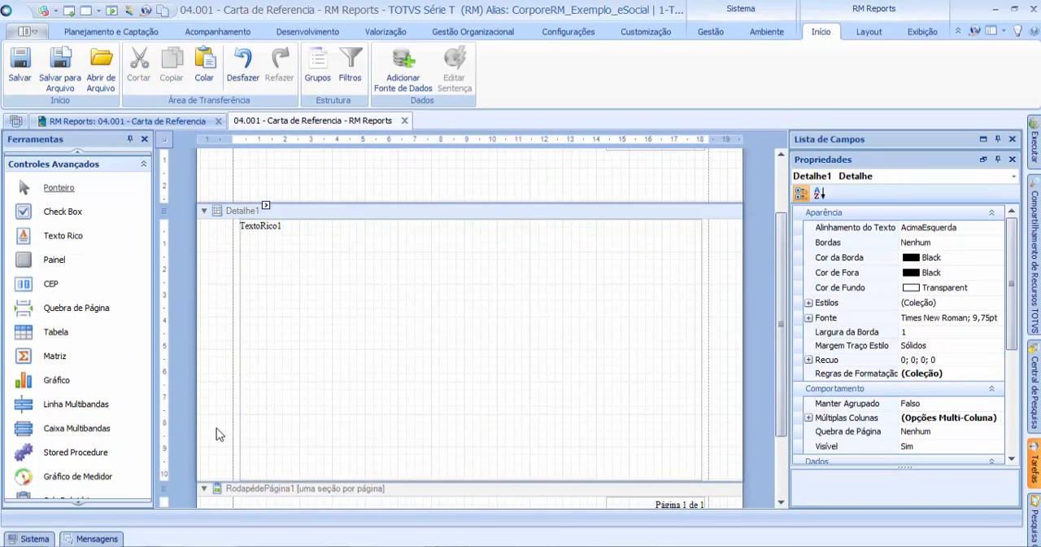
pyautogui.click(521, 303)
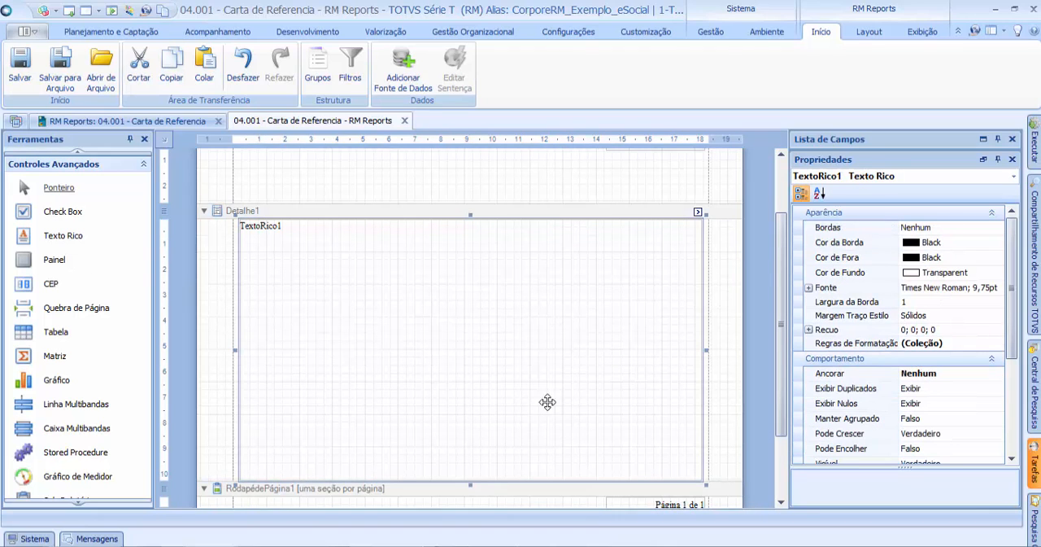
# Step: Switch to the Word letter and copy its framed body text, from the date line through the signature name
pyautogui.scroll(2, 553, 358)
pyautogui.scroll(-2, 554, 350)
pyautogui.scroll(2, 555, 350)
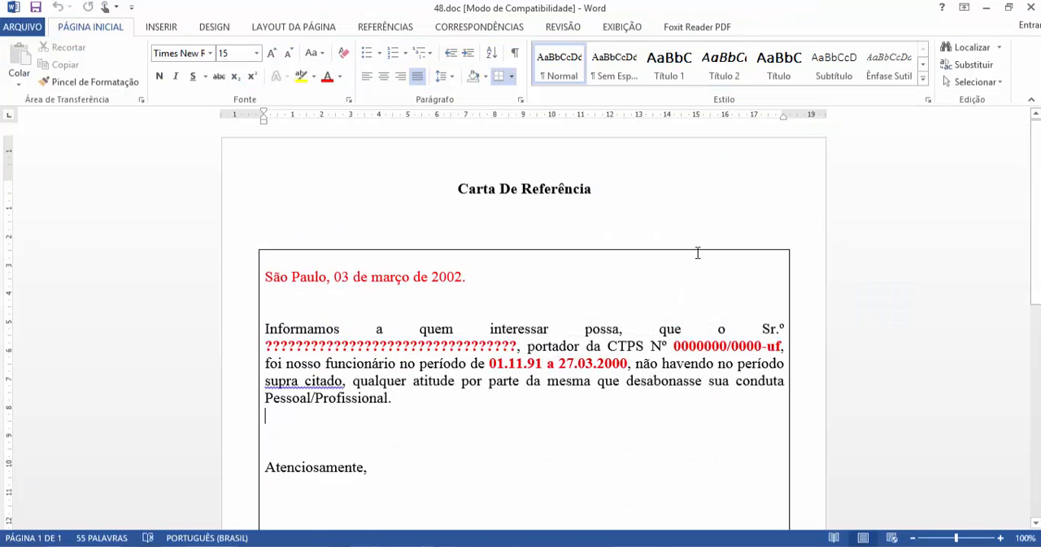
pyautogui.scroll(-2, 657, 346)
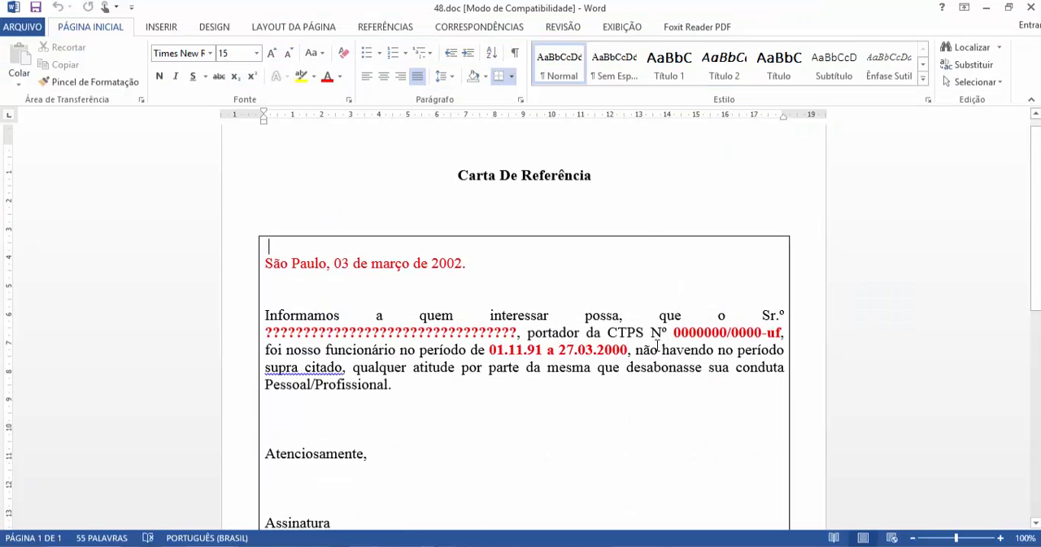
pyautogui.scroll(2, 657, 345)
pyautogui.scroll(-2, 658, 346)
pyautogui.scroll(2, 657, 346)
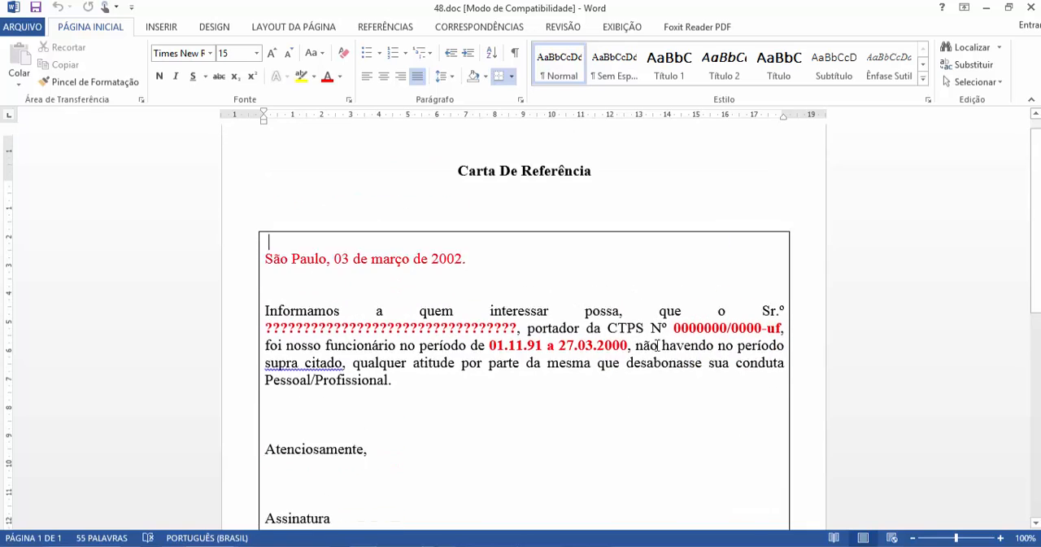
pyautogui.scroll(-1, 337, 224)
pyautogui.moveTo(265, 203); pyautogui.dragTo(567, 489)
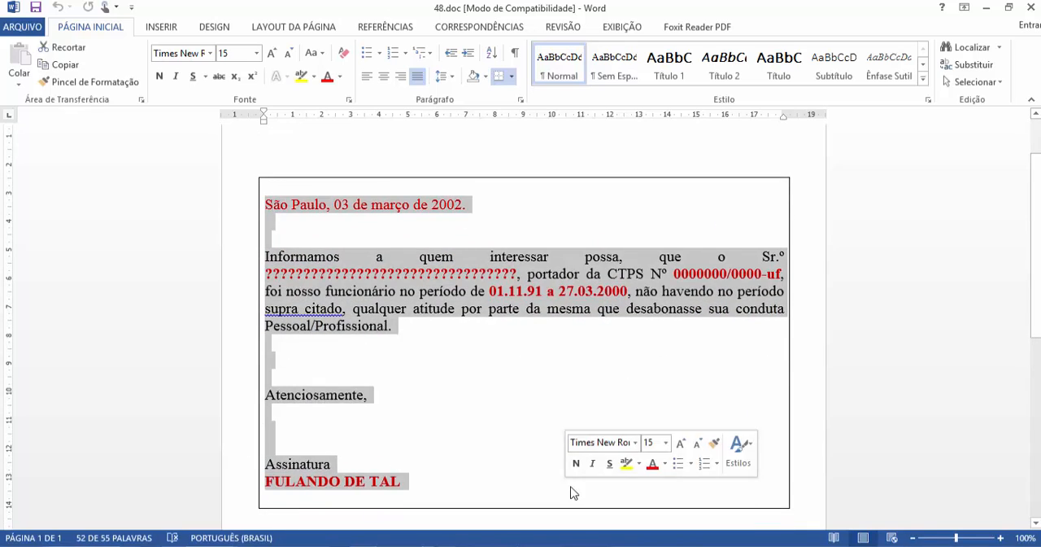
pyautogui.rightClick(396, 303)
pyautogui.click(450, 327)
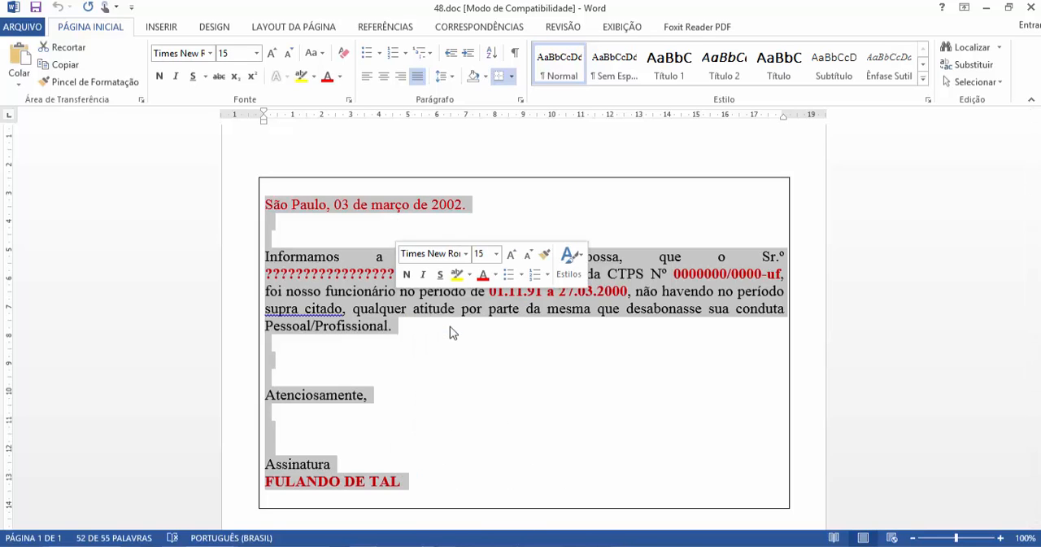
# Step: Return to RM Reports and replace the default text of the rich text control with the copied letter body
pyautogui.hotkey('alt', 'Tab')
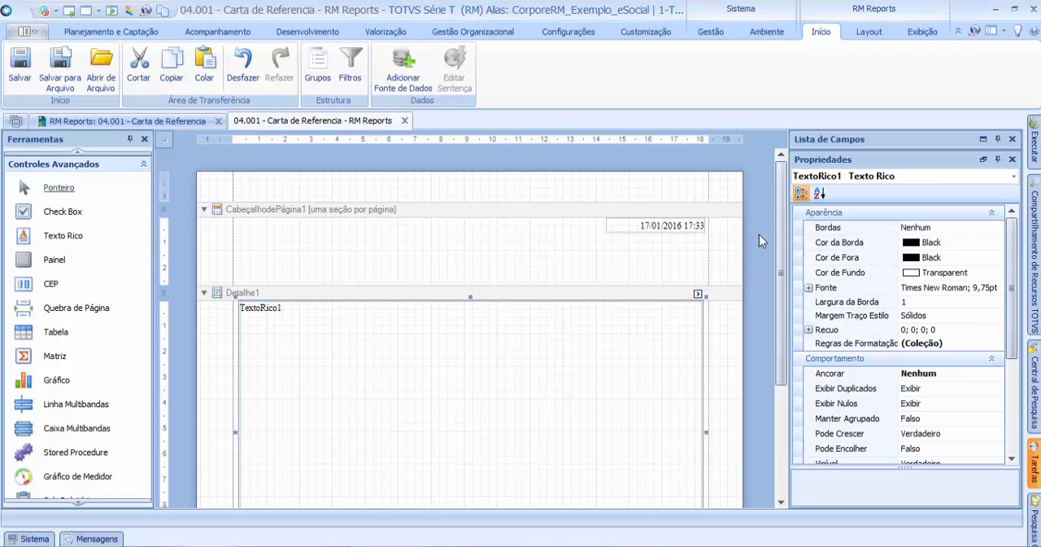
pyautogui.scroll(-2, 482, 273)
pyautogui.doubleClick(314, 272)
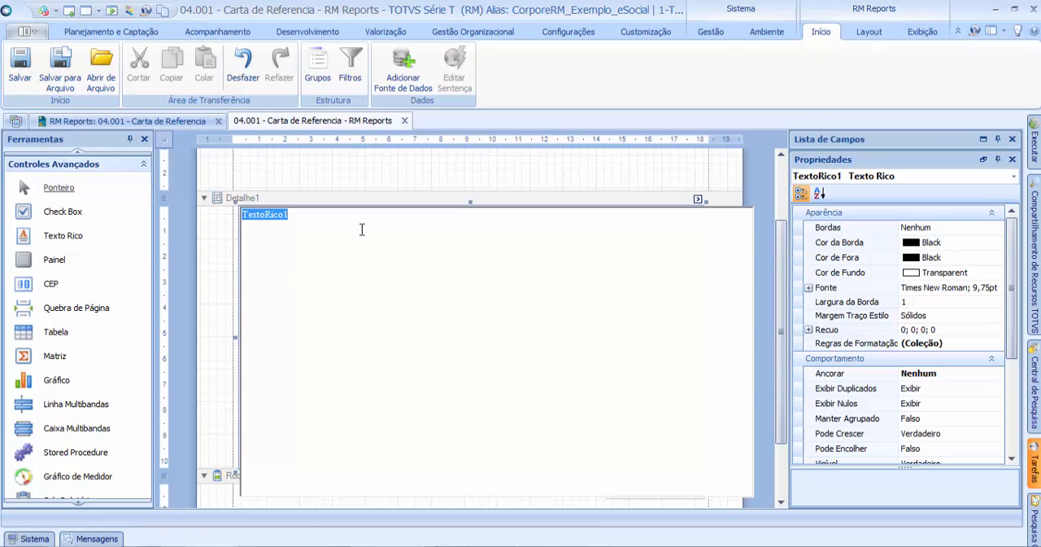
pyautogui.hotkey('ctrl', 'v')
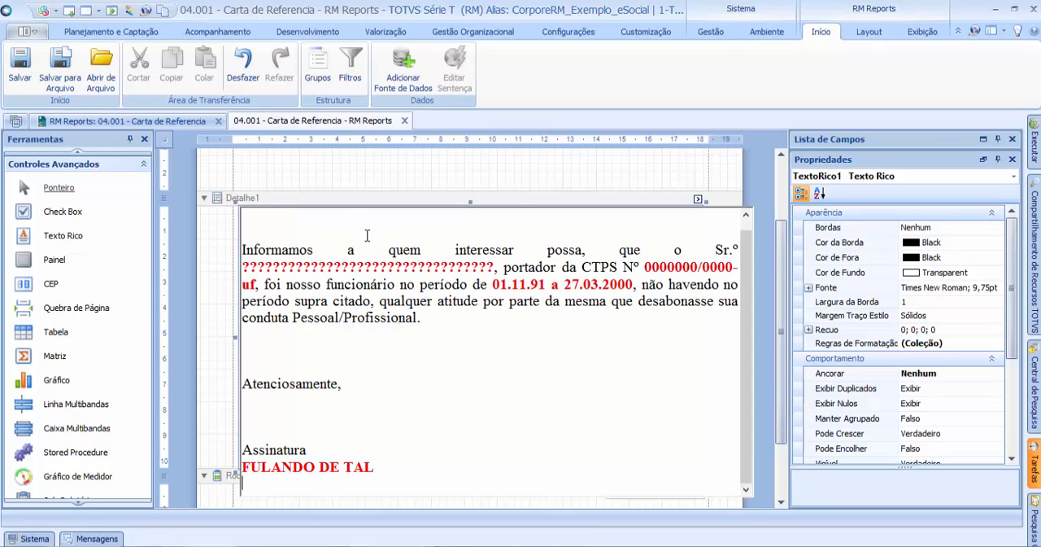
pyautogui.click(509, 176)
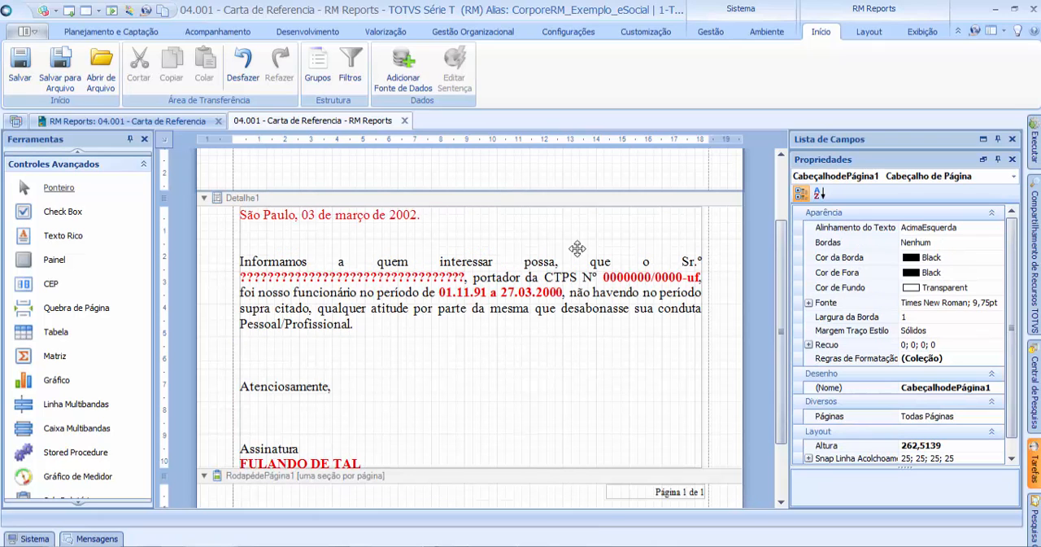
# Step: Extend the Detalhe1 band and the rich text control downward to about 11 cm to fit the whole letter
pyautogui.click(572, 324)
pyautogui.scroll(-2, 717, 432)
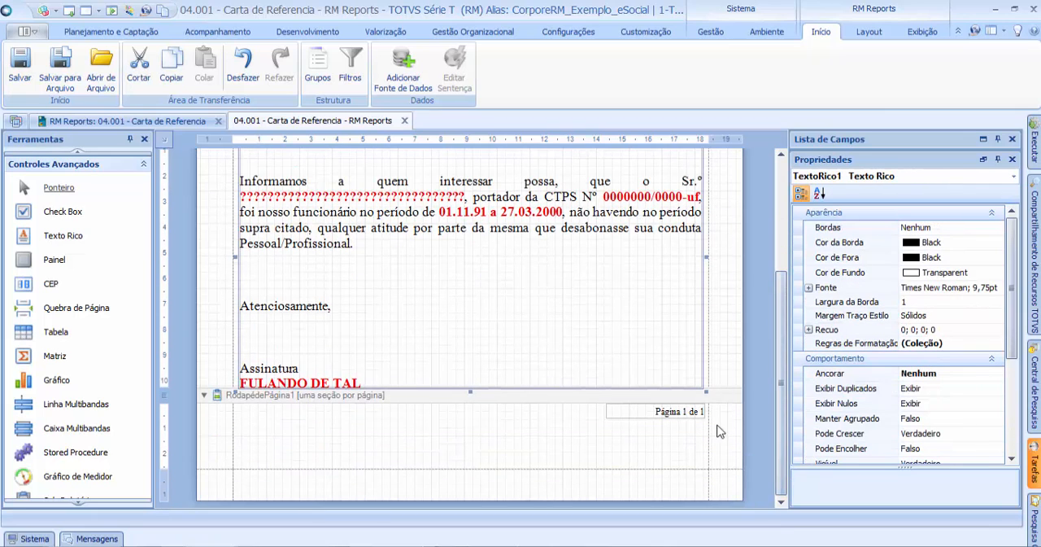
pyautogui.moveTo(730, 388); pyautogui.dragTo(728, 418)
pyautogui.moveTo(468, 392); pyautogui.dragTo(467, 412)
pyautogui.scroll(2, 781, 366)
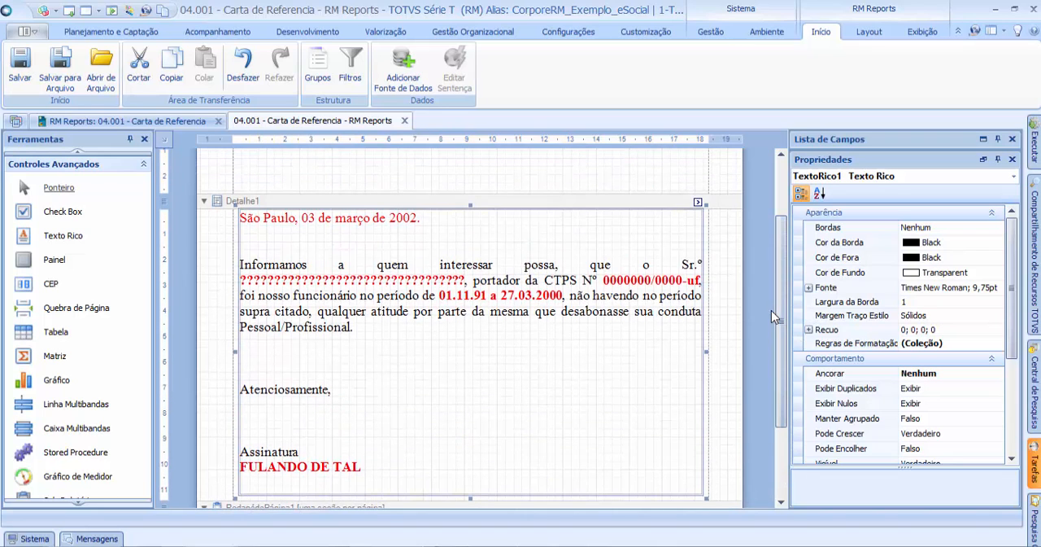
pyautogui.click(568, 194)
pyautogui.click(547, 286)
pyautogui.scroll(2, 586, 328)
pyautogui.scroll(-3, 610, 328)
pyautogui.scroll(3, 569, 309)
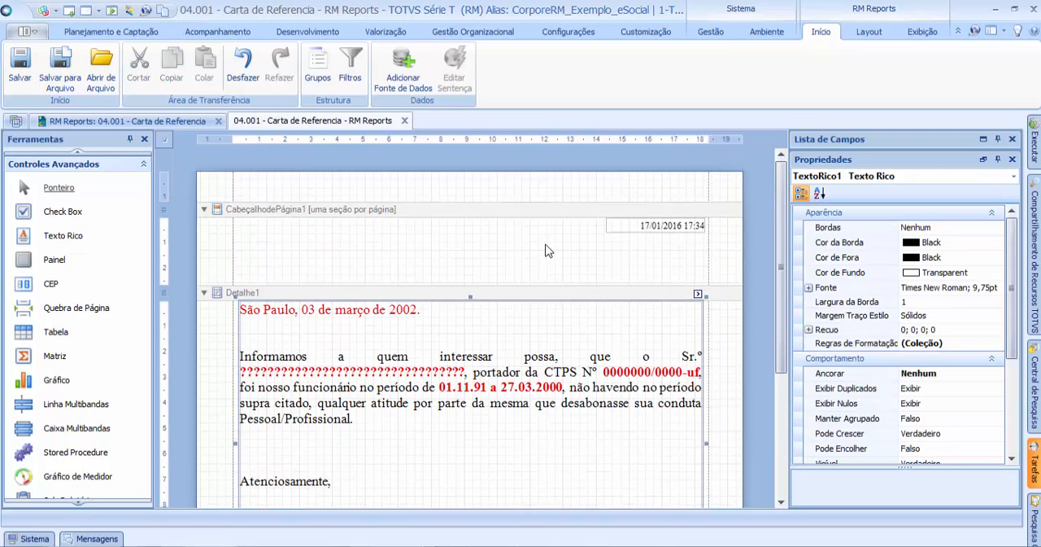
pyautogui.scroll(-3, 577, 326)
pyautogui.scroll(3, 577, 325)
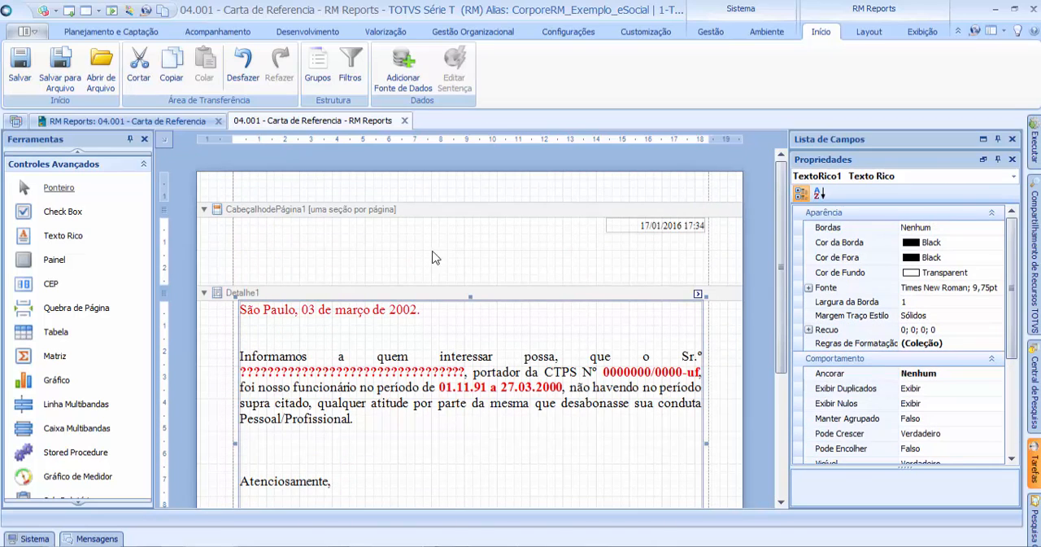
# Step: Add a Texto control near the middle of the page header band CabeçalhodePágina1
pyautogui.click(548, 224)
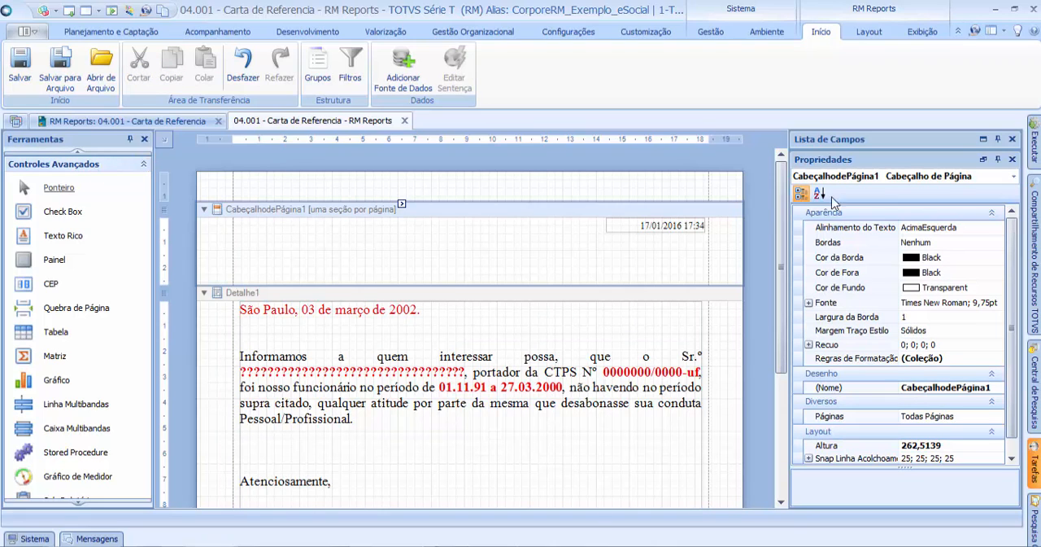
pyautogui.click(146, 166)
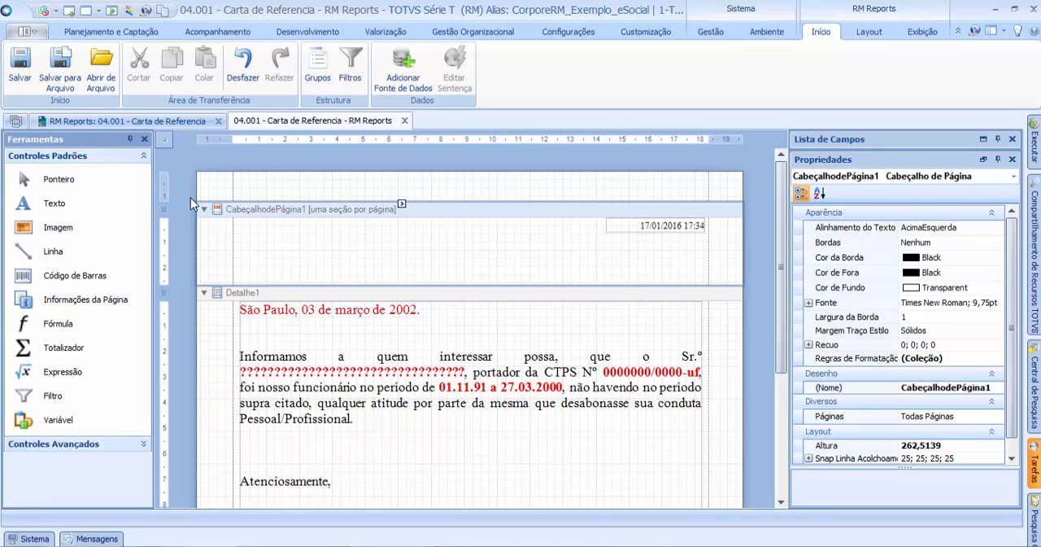
pyautogui.moveTo(54, 203); pyautogui.dragTo(451, 248)
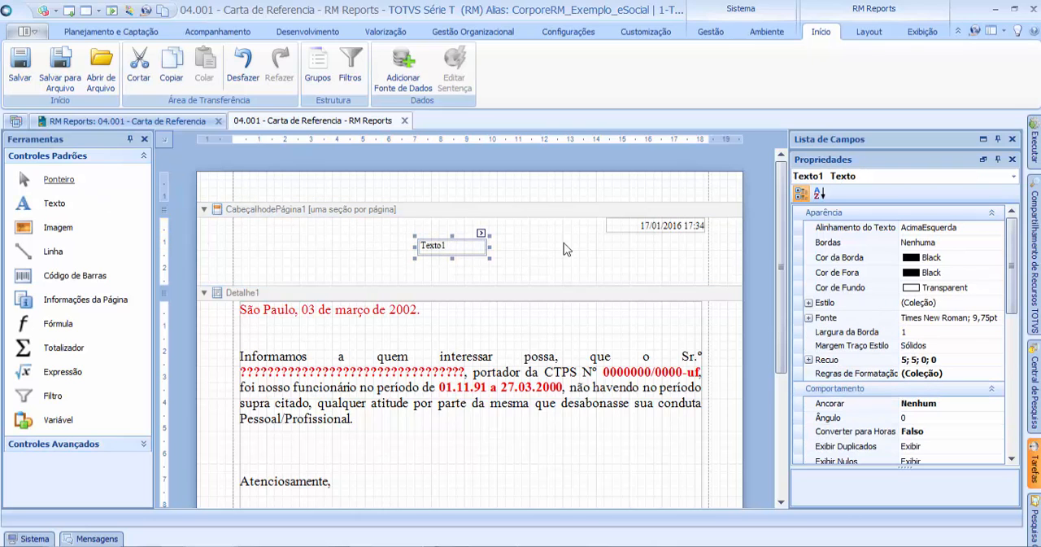
# Step: Copy the title "Carta De Referência" from the Word letter and switch back to RM Reports
pyautogui.hotkey('alt', 'Tab')
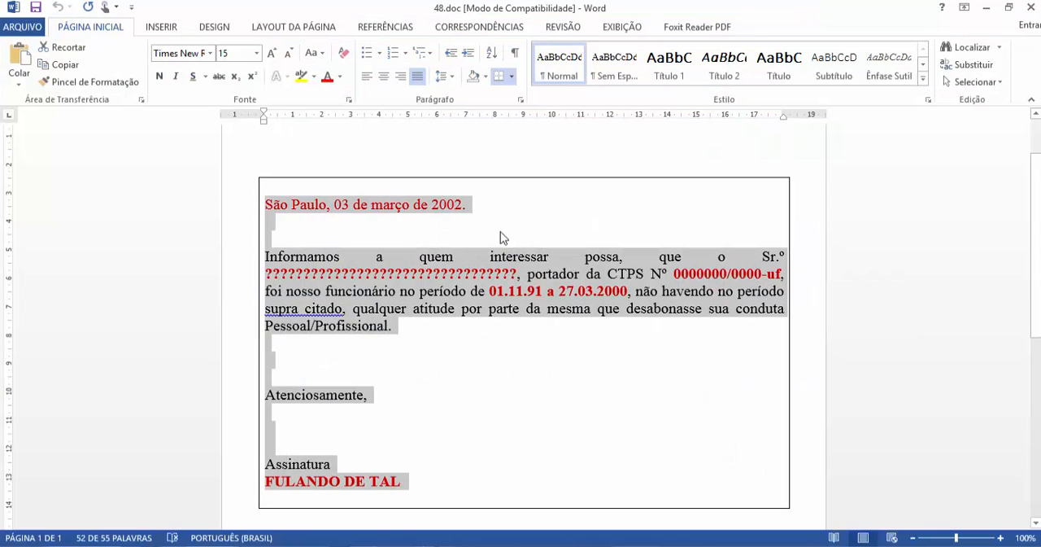
pyautogui.click(550, 256)
pyautogui.scroll(2, 572, 262)
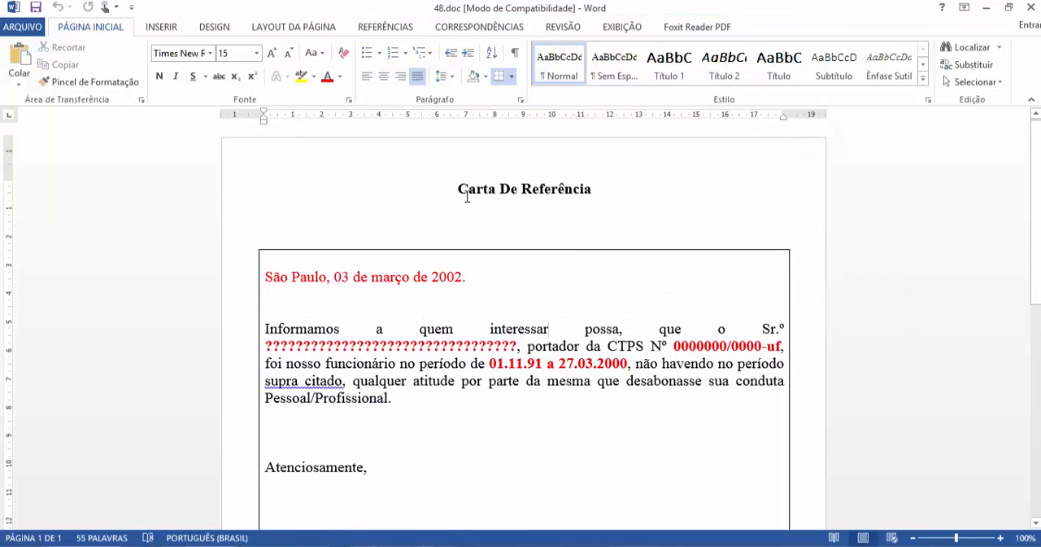
pyautogui.moveTo(457, 189); pyautogui.dragTo(590, 187)
pyautogui.hotkey('ctrl', 'c')
pyautogui.hotkey('alt', 'Tab')
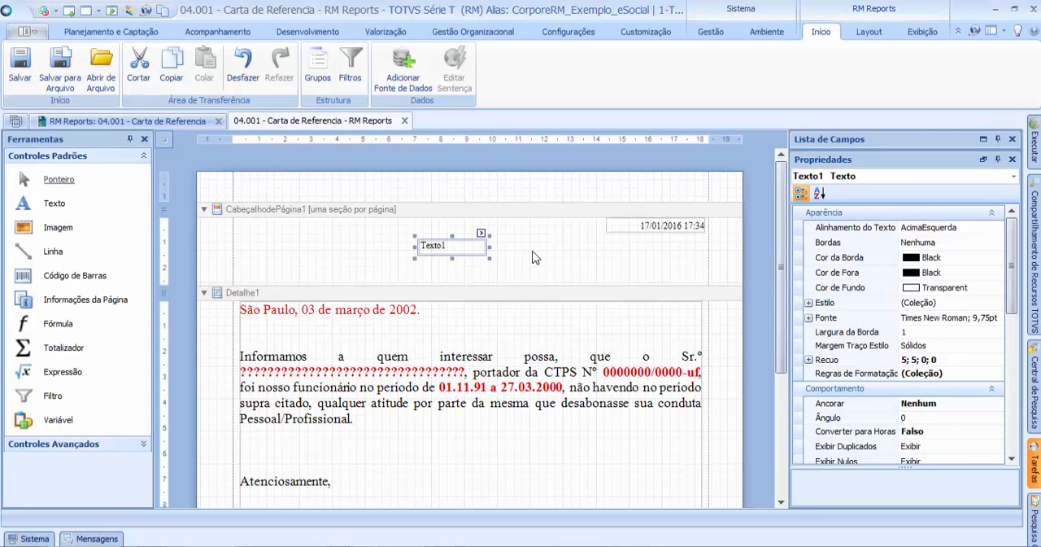
# Step: Replace the header control's text with "Carta De Referência" and widen the control to about 8 cm, centred on the page
pyautogui.click(532, 250)
pyautogui.doubleClick(451, 249)
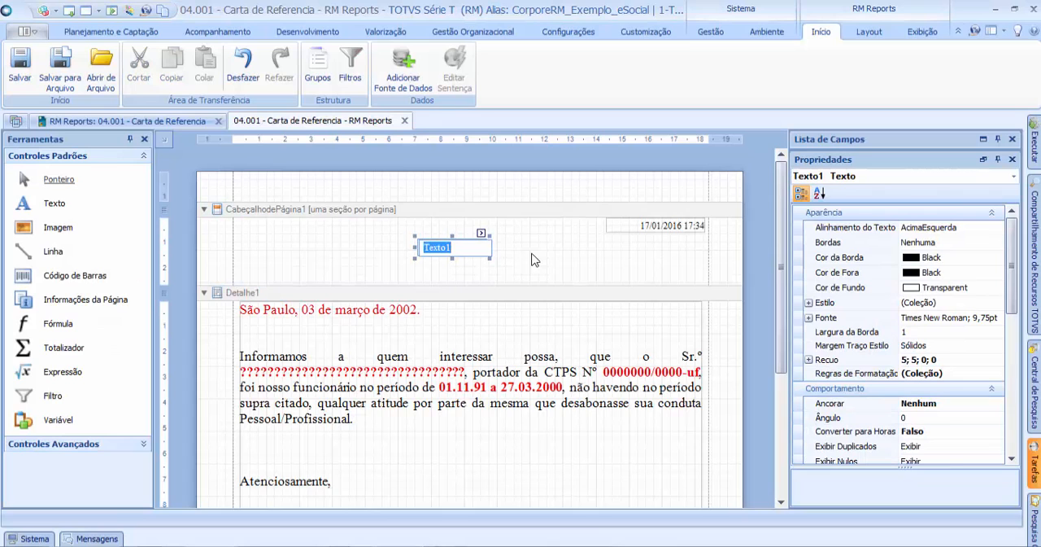
pyautogui.click(531, 253)
pyautogui.doubleClick(442, 246)
pyautogui.press('Delete')
pyautogui.hotkey('ctrl', 'v')
pyautogui.click(549, 248)
pyautogui.click(488, 247)
pyautogui.moveTo(490, 247); pyautogui.dragTo(534, 256)
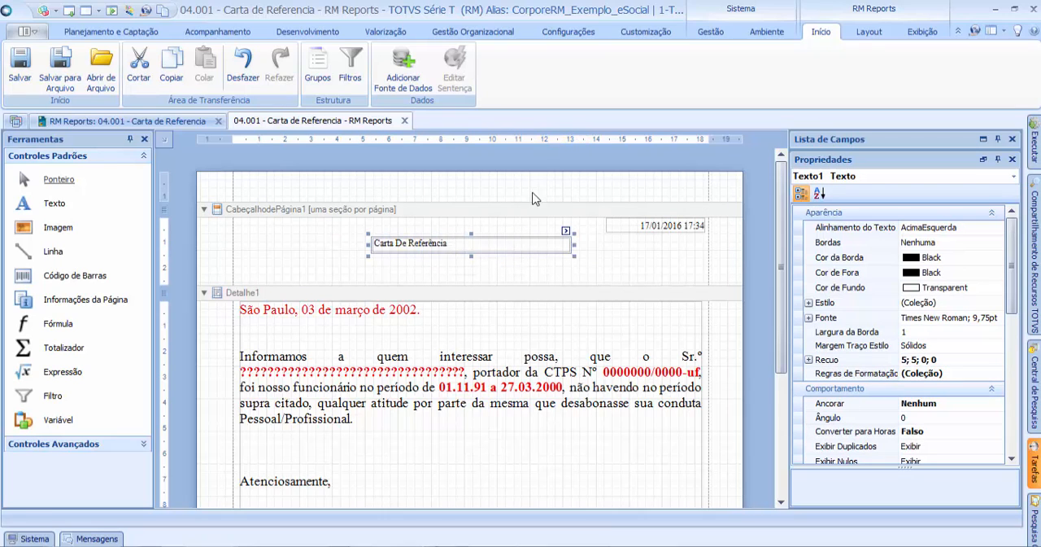
# Step: Format the header title as bold, centred text with font size 16
pyautogui.click(869, 32)
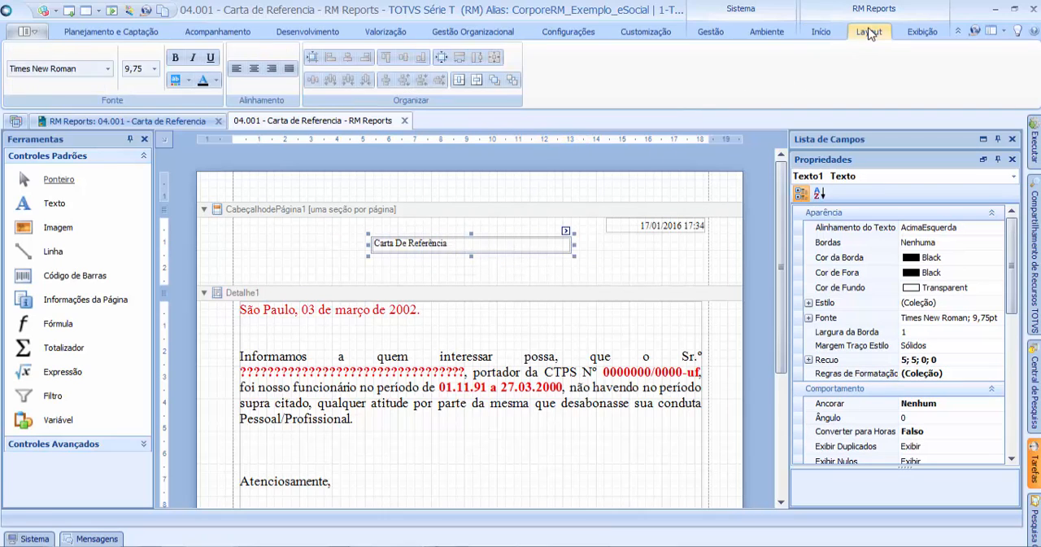
pyautogui.click(175, 57)
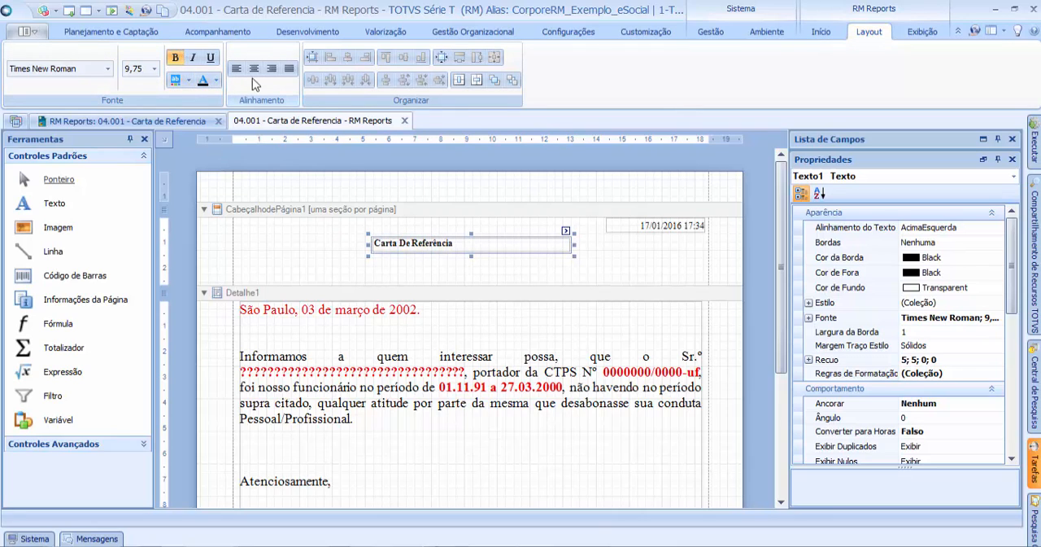
pyautogui.click(254, 70)
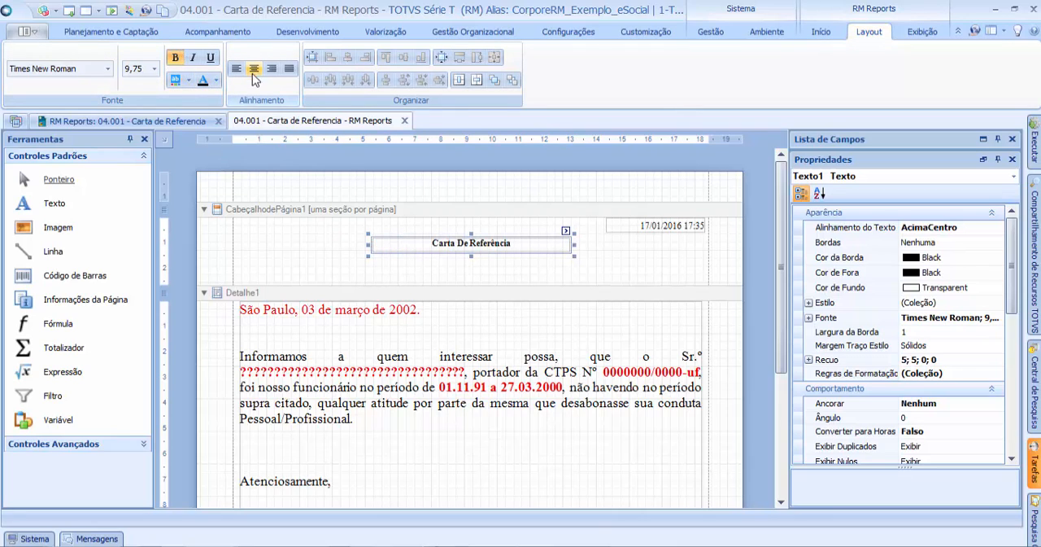
pyautogui.click(154, 70)
pyautogui.click(134, 157)
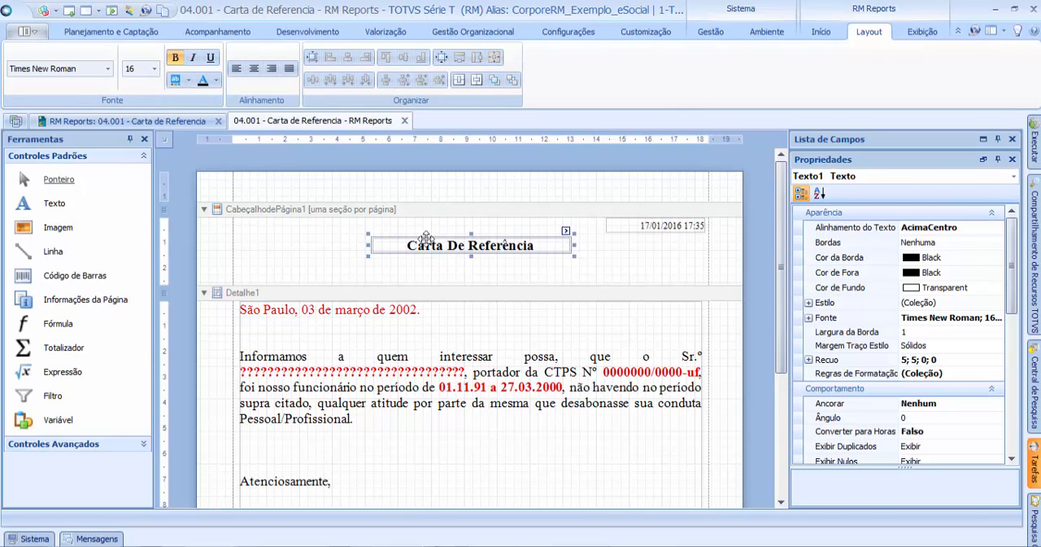
# Step: Lower the header title control slightly and widen it to span the full width of the letter body
pyautogui.moveTo(579, 253); pyautogui.dragTo(602, 254)
pyautogui.moveTo(513, 244); pyautogui.dragTo(703, 260)
pyautogui.click(482, 230)
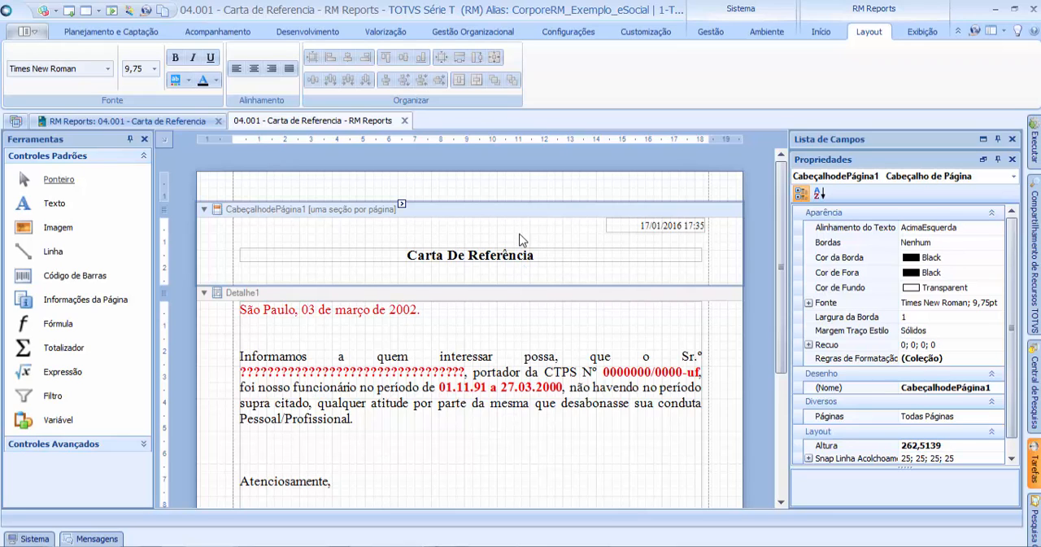
# Step: Save the Carta de Referencia report layout
pyautogui.moveTo(782, 235)
pyautogui.mouseDown()
pyautogui.moveTo(773, 325)
pyautogui.moveTo(770, 215)
pyautogui.mouseUp()
pyautogui.moveTo(771, 249); pyautogui.dragTo(770, 254)
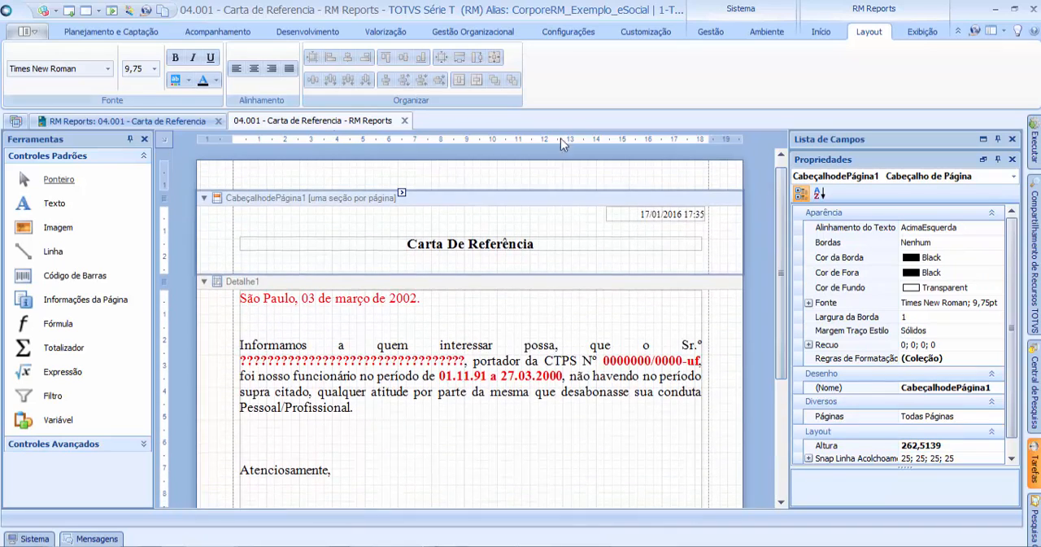
pyautogui.click(821, 31)
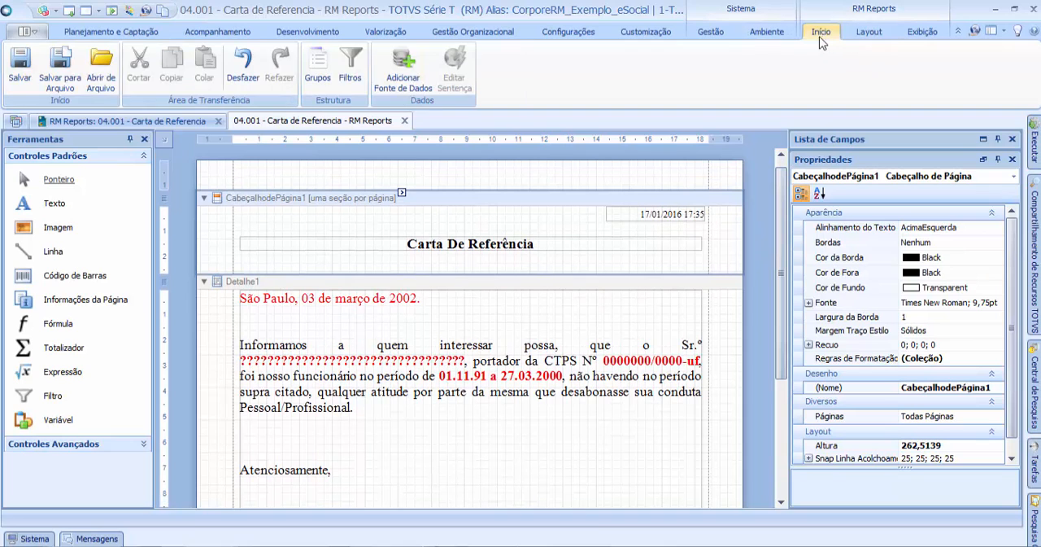
pyautogui.click(22, 70)
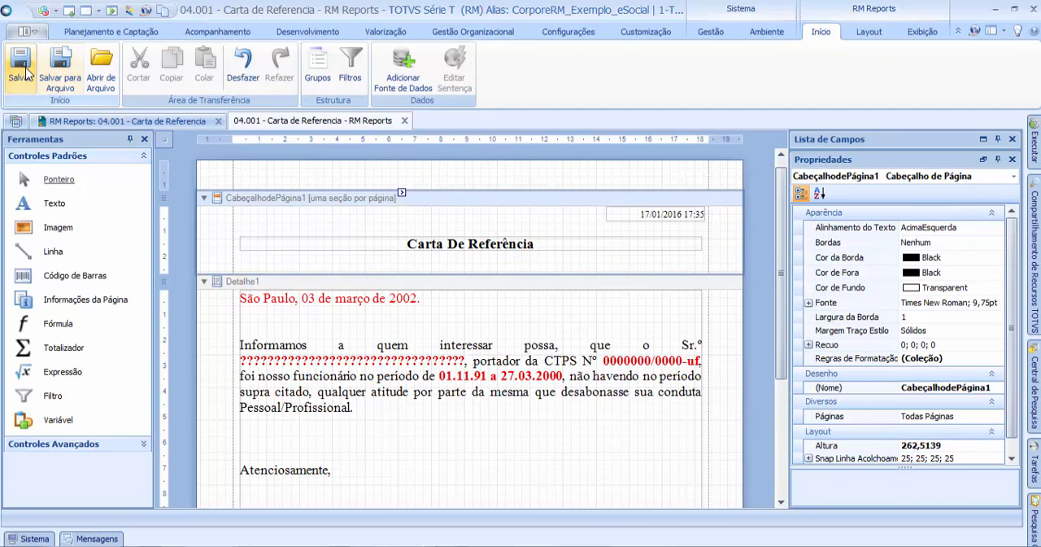
# Step: Generate the report 04.001 - Carta de Referencia with the wizard's default settings, check its preview and close it
pyautogui.click(136, 121)
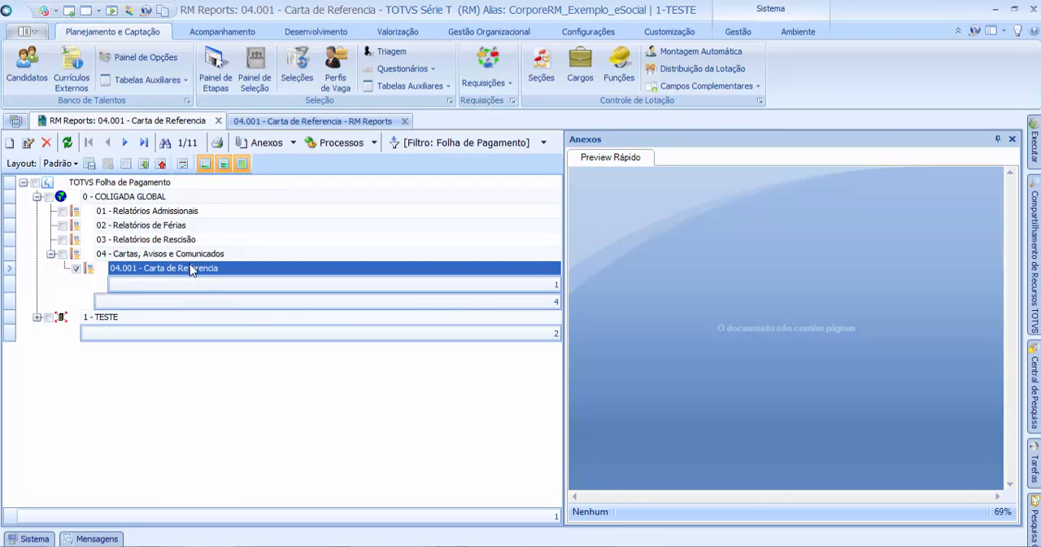
pyautogui.click(349, 144)
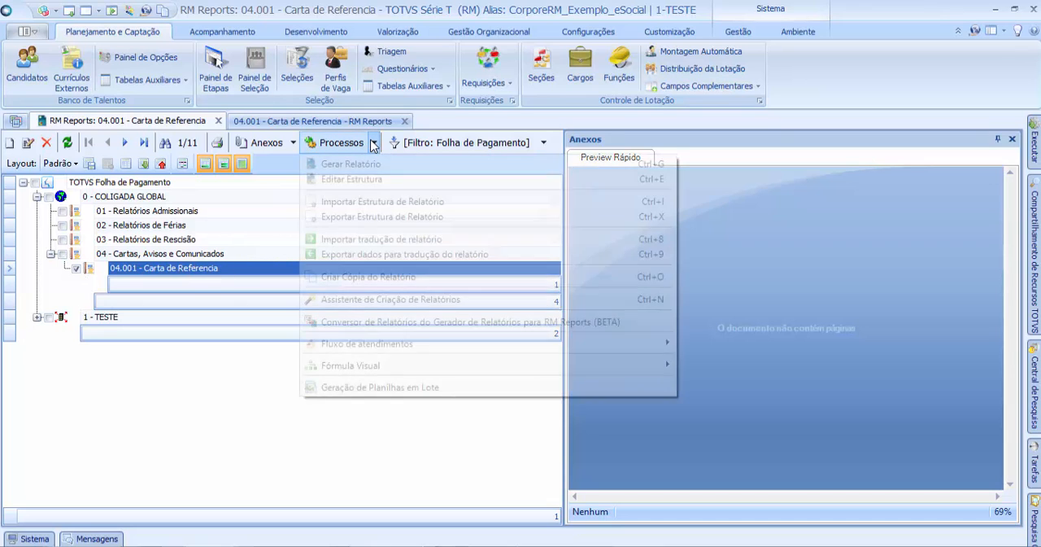
pyautogui.click(346, 165)
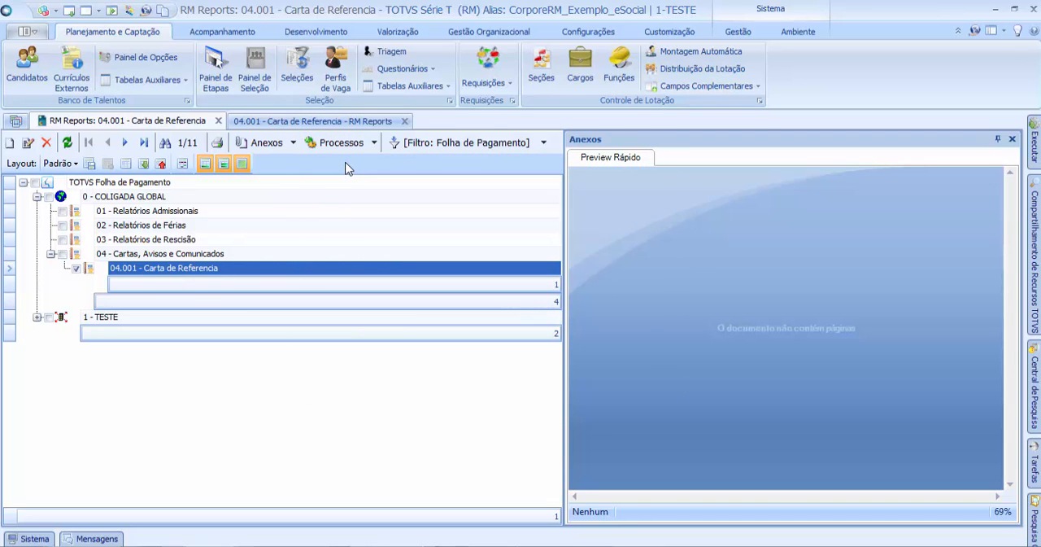
pyautogui.click(537, 392)
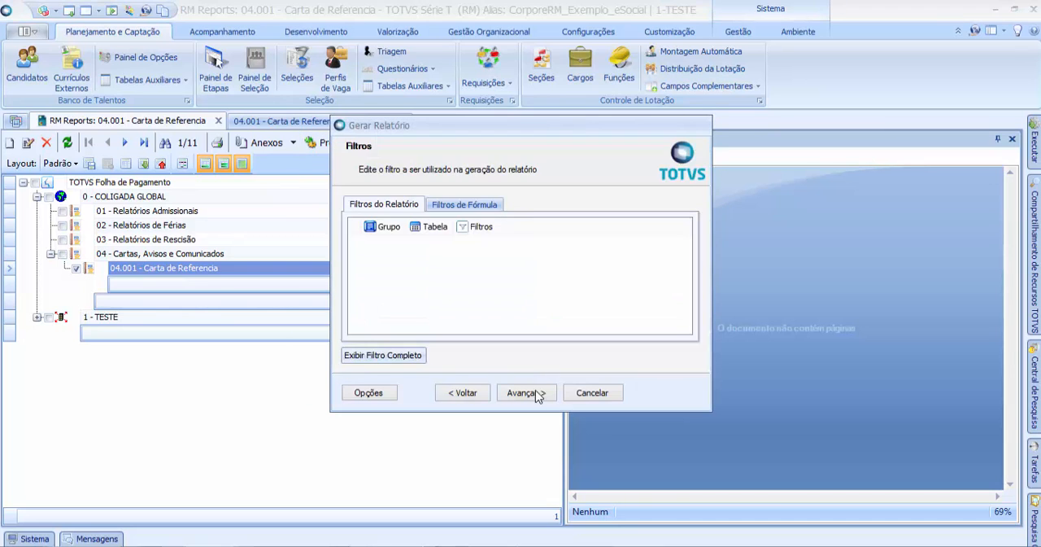
pyautogui.click(537, 394)
pyautogui.click(537, 394)
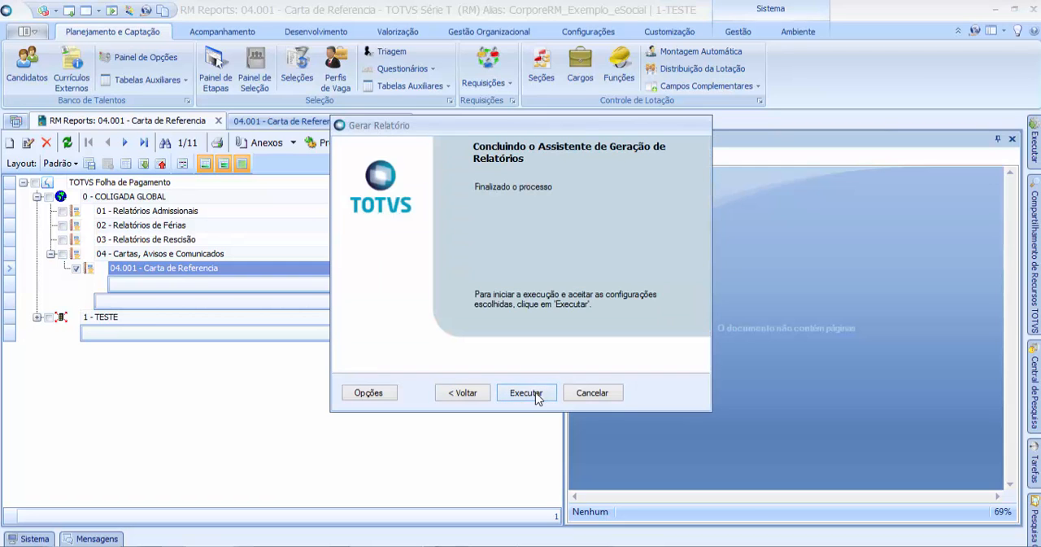
pyautogui.press('Return')
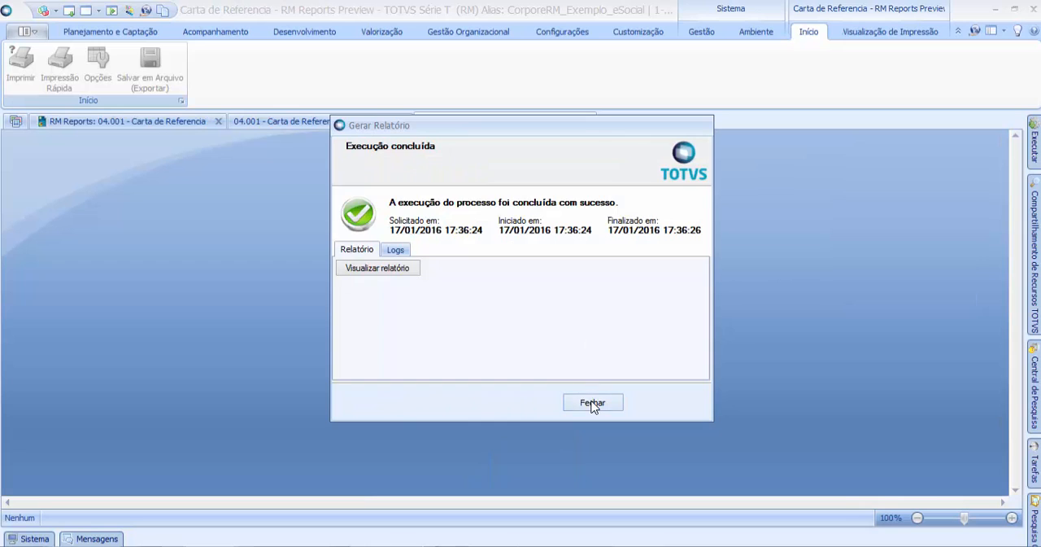
pyautogui.click(593, 402)
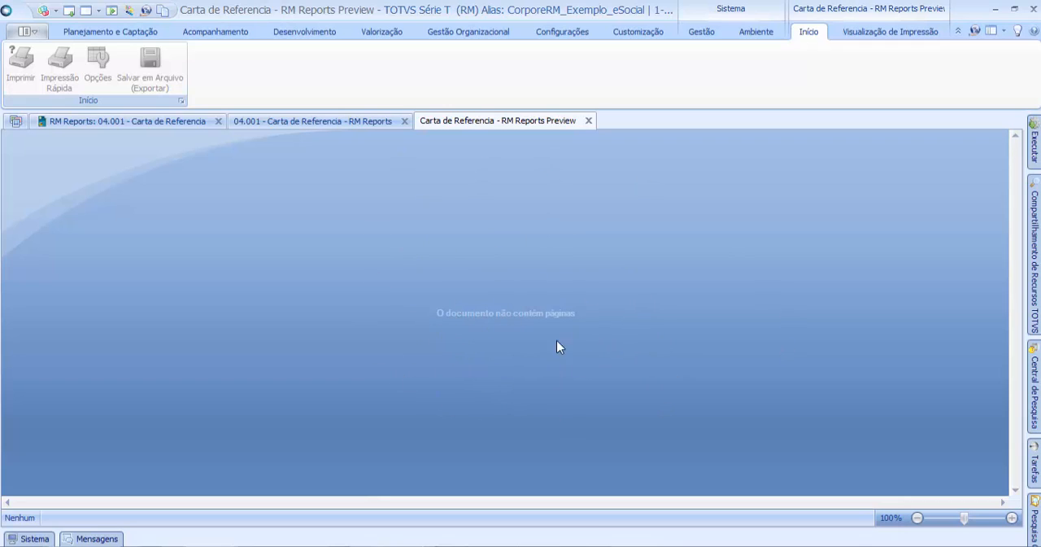
pyautogui.click(589, 120)
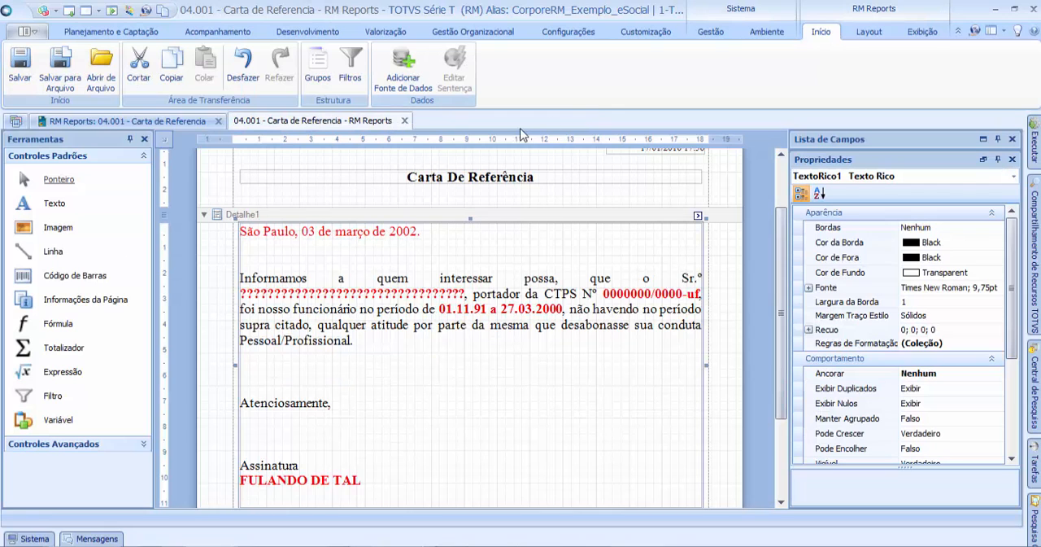
# Step: Select the whole report and inspect its behaviour property "Imprime se fonte de dados está vazio"
pyautogui.click(770, 207)
pyautogui.scroll(2, 770, 207)
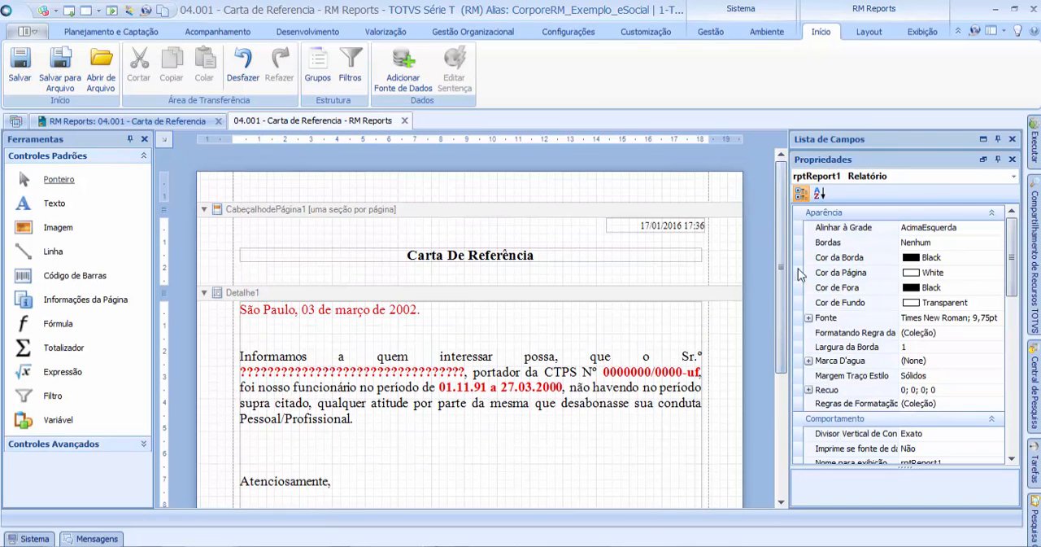
pyautogui.moveTo(1020, 244); pyautogui.dragTo(1018, 286)
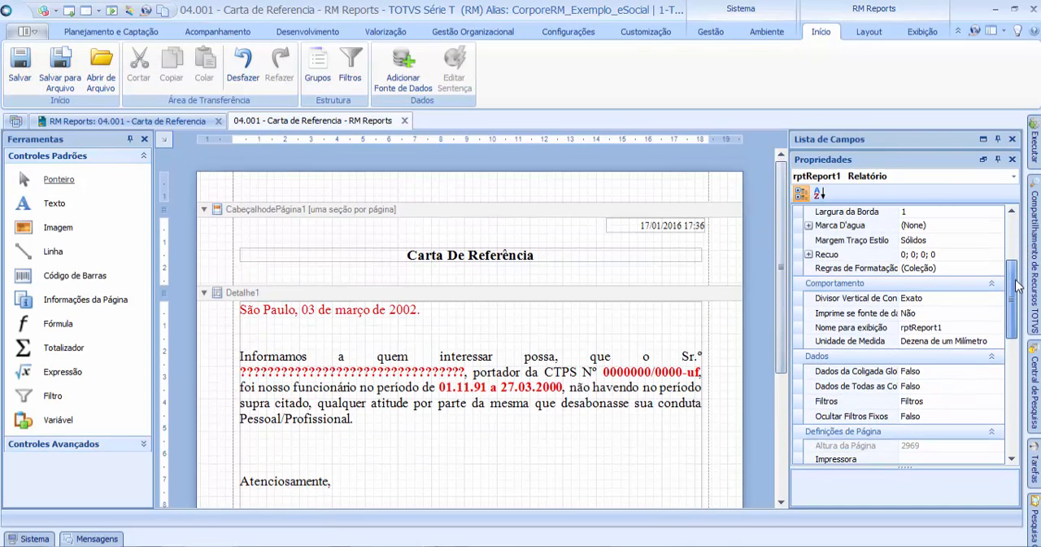
pyautogui.click(885, 316)
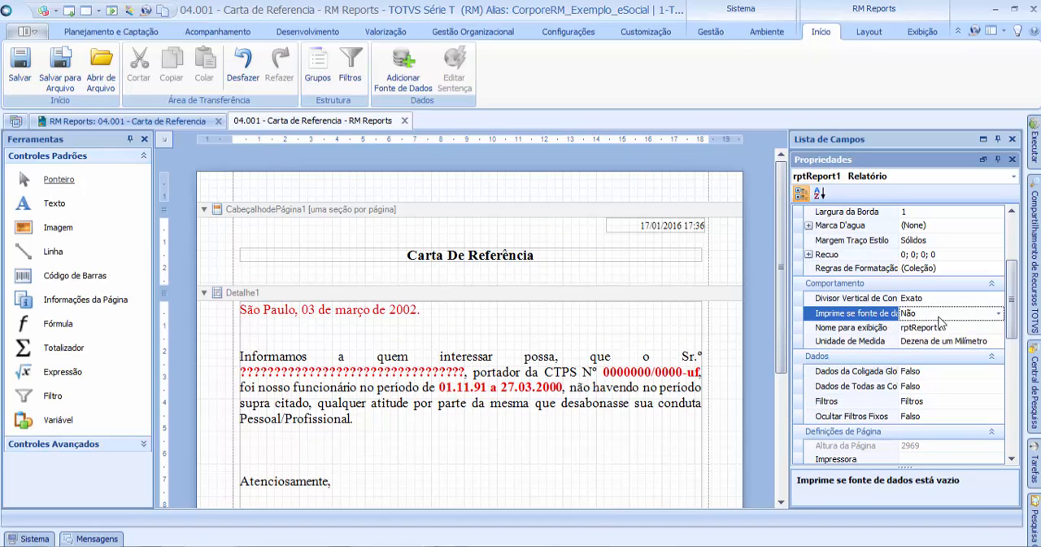
# Step: Examine the letter layout from the page header through the Detalhe1 band to the page footer
pyautogui.click(214, 358)
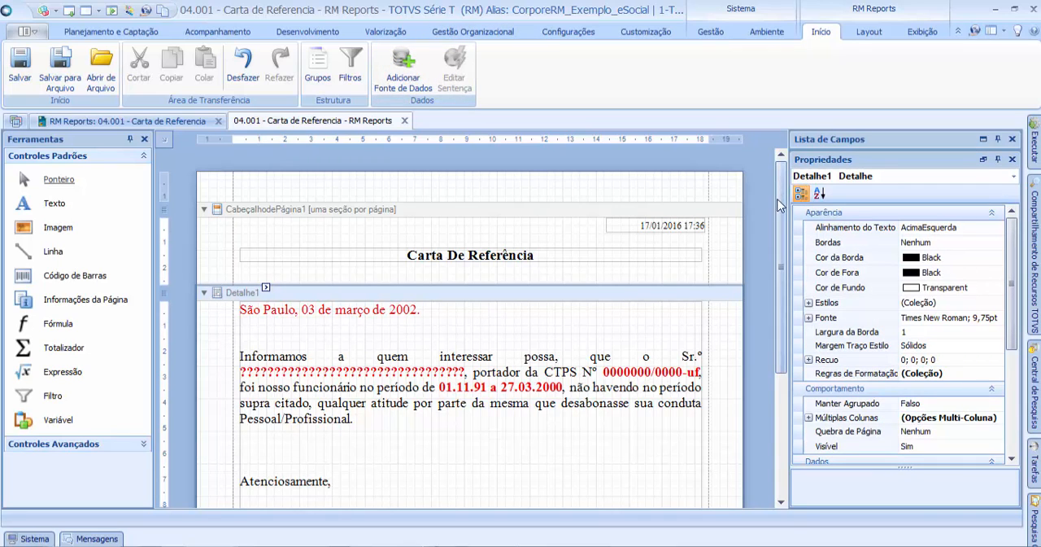
pyautogui.scroll(-2, 781, 203)
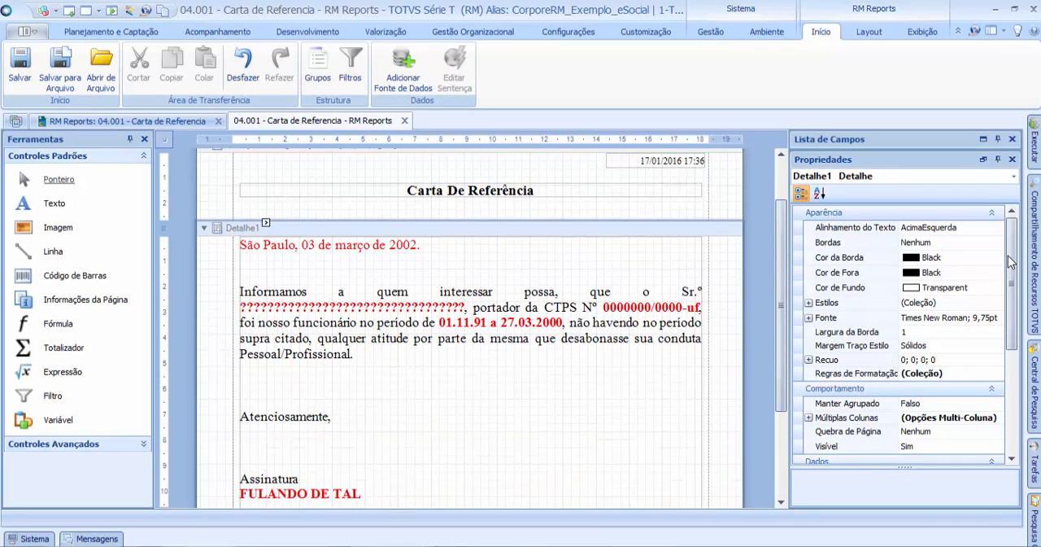
pyautogui.scroll(2, 781, 219)
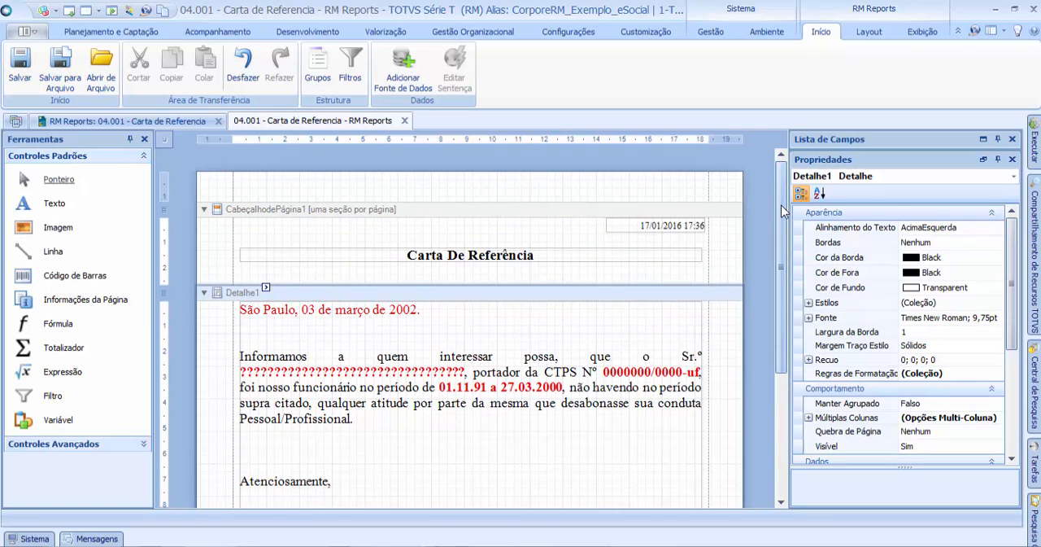
pyautogui.scroll(-2, 781, 212)
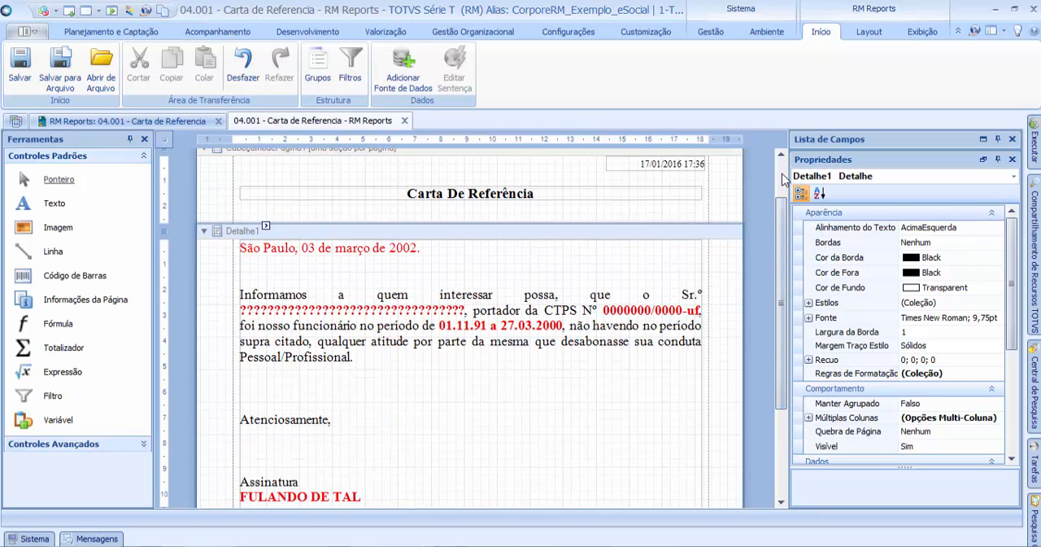
pyautogui.scroll(-3, 783, 274)
pyautogui.scroll(4, 781, 277)
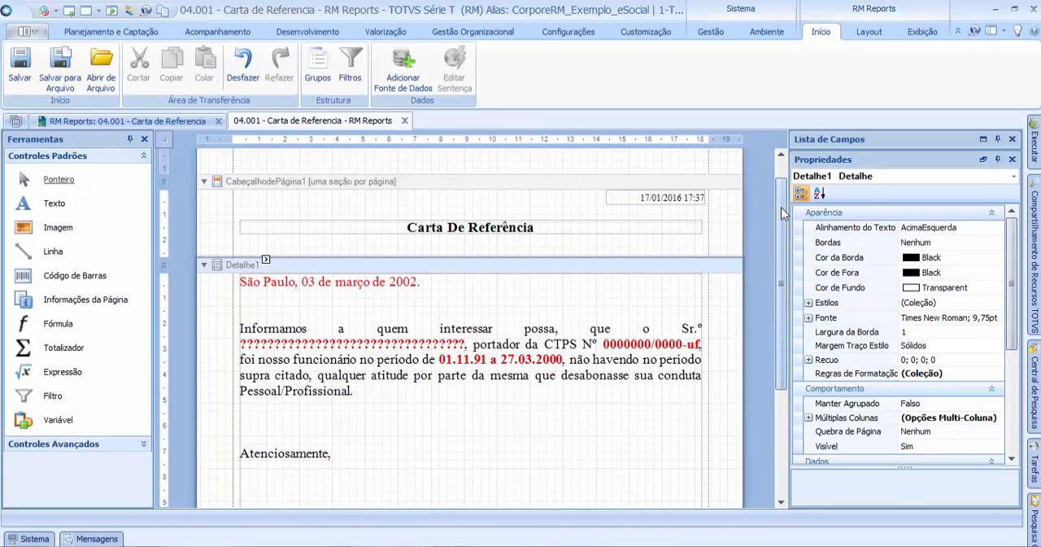
pyautogui.scroll(-3, 781, 213)
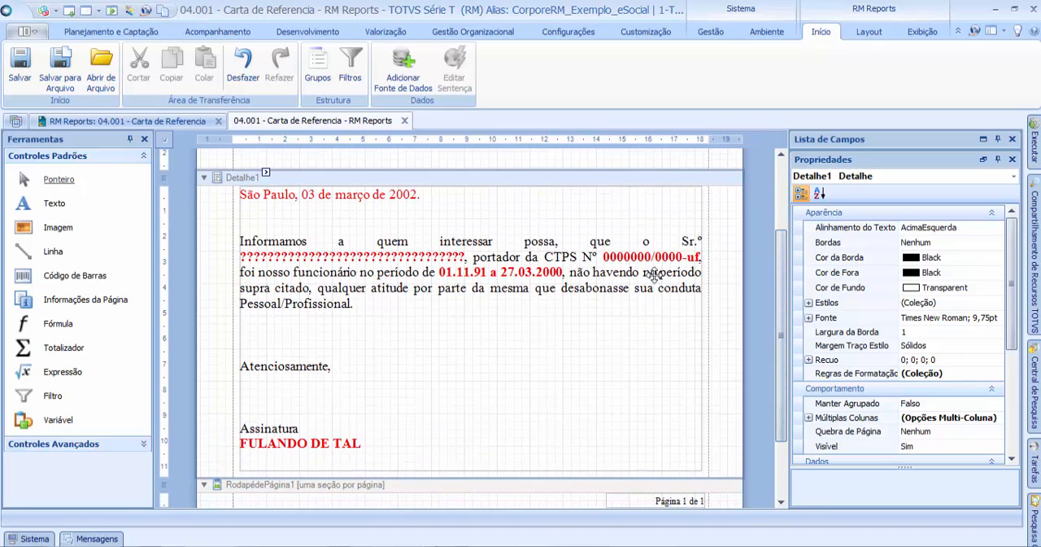
pyautogui.scroll(3, 779, 199)
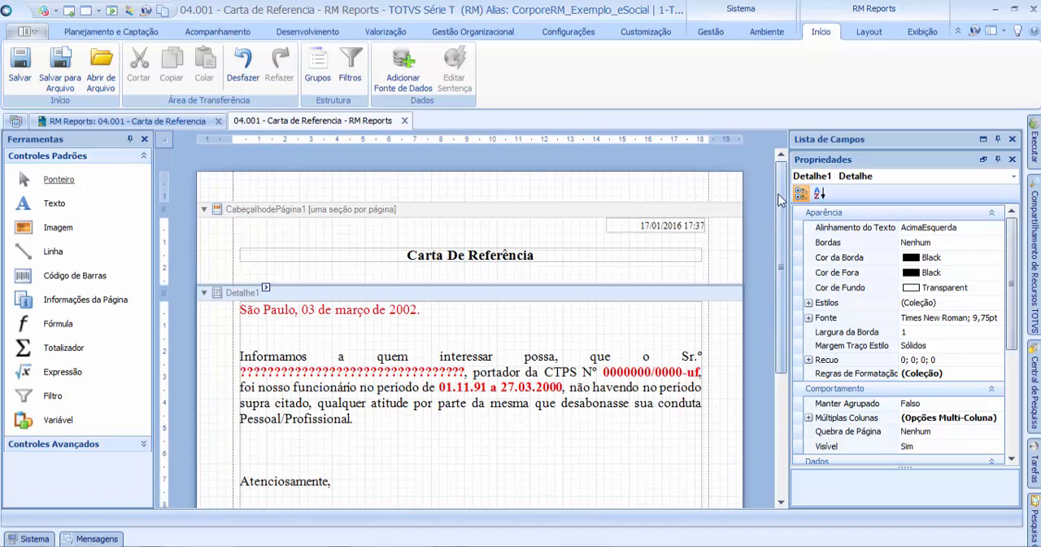
# Step: Set the property "Imprime se fonte de dados está vazio" of rptReport1 to Sim and save the report
pyautogui.click(557, 167)
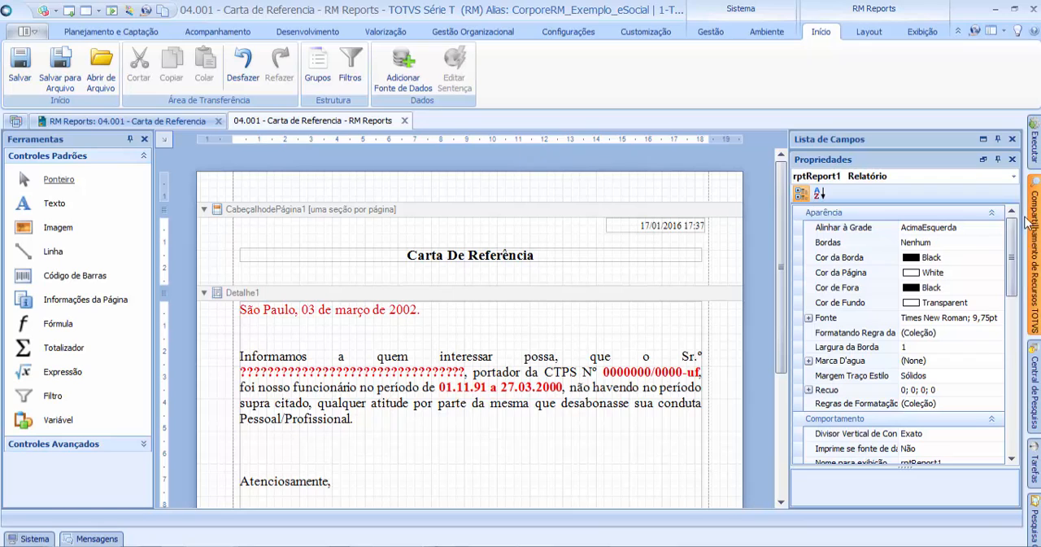
pyautogui.click(1013, 176)
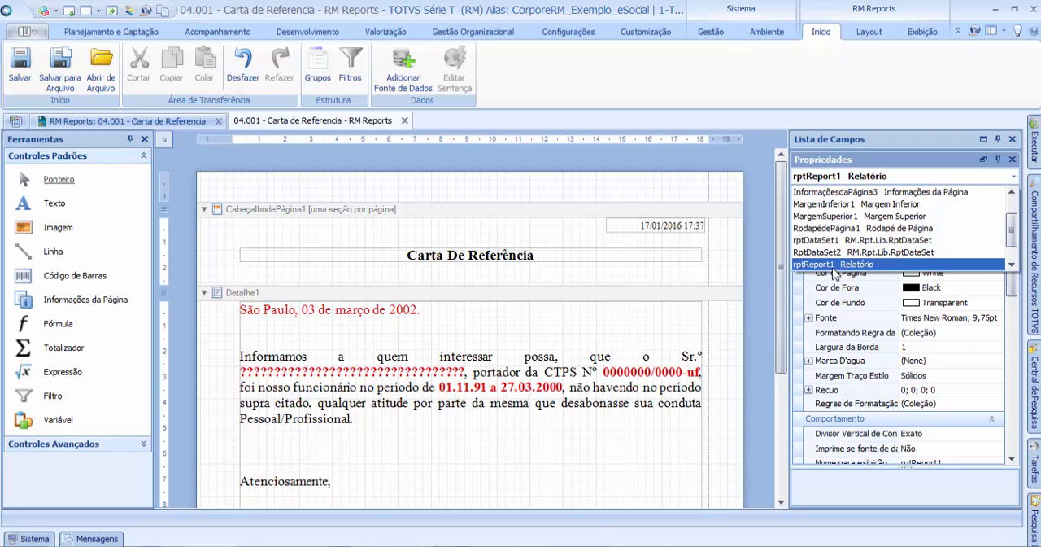
pyautogui.click(834, 267)
pyautogui.moveTo(1014, 250); pyautogui.dragTo(1014, 303)
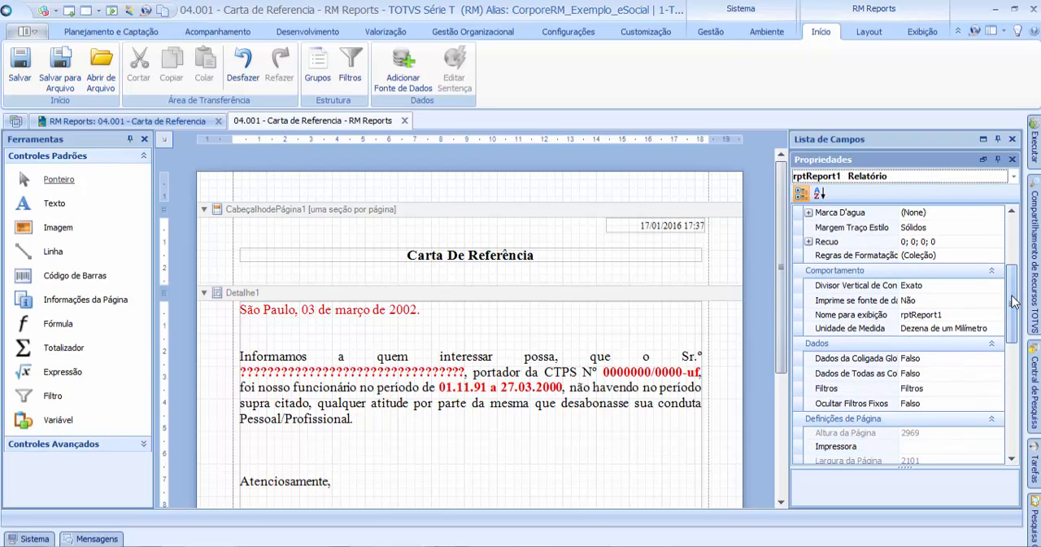
pyautogui.click(881, 305)
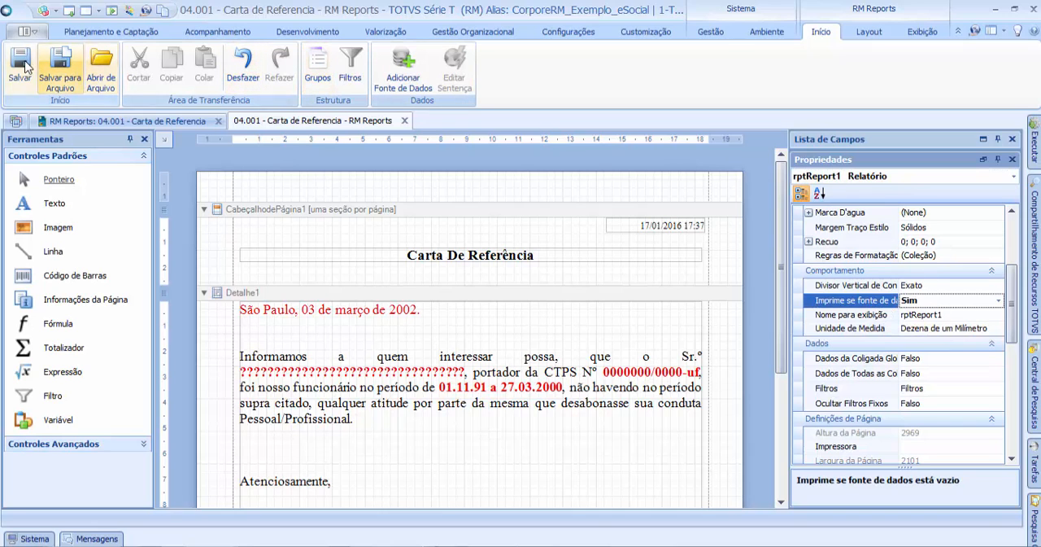
# Step: Generate the report 04.001 - Carta de Referencia again, keeping the generation type "Apenas Geração", and dismiss the completion dialog
pyautogui.click(127, 121)
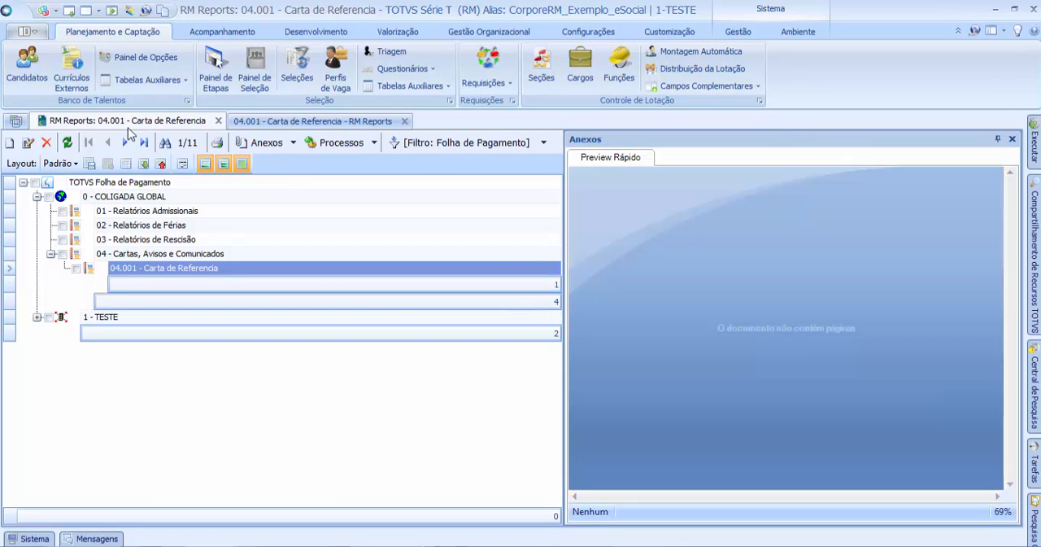
pyautogui.click(77, 269)
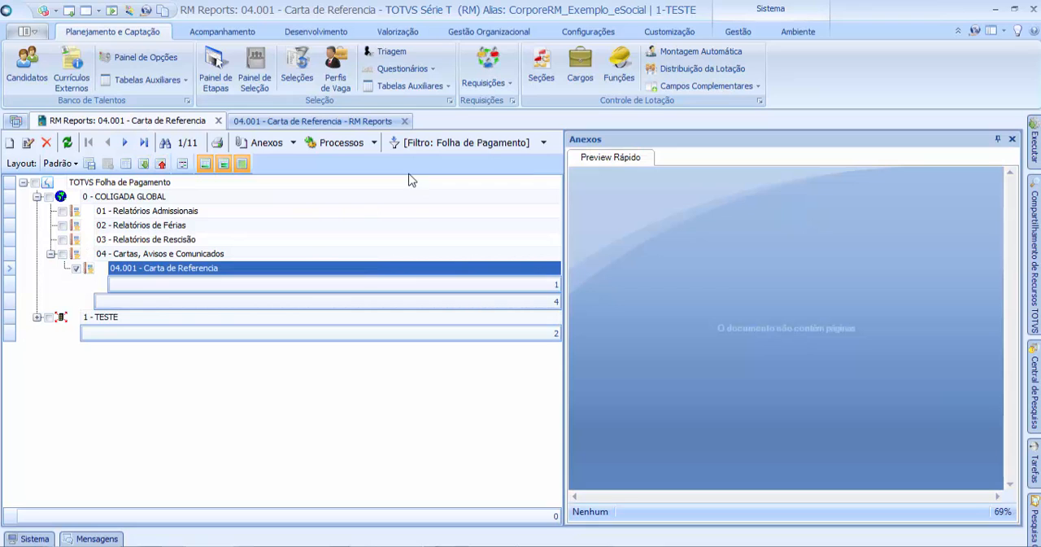
pyautogui.click(374, 144)
pyautogui.click(346, 162)
pyautogui.click(524, 393)
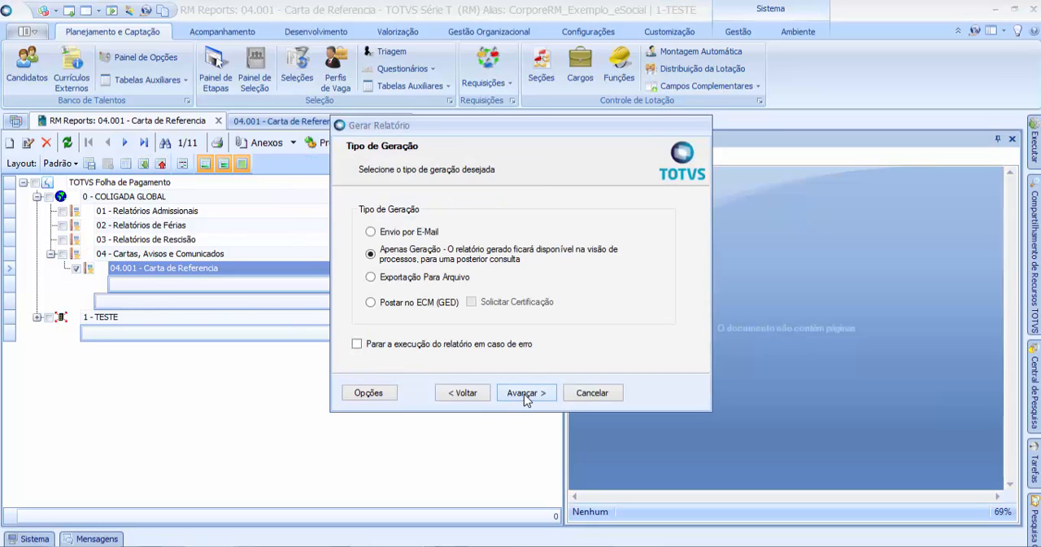
pyautogui.click(524, 394)
pyautogui.click(524, 394)
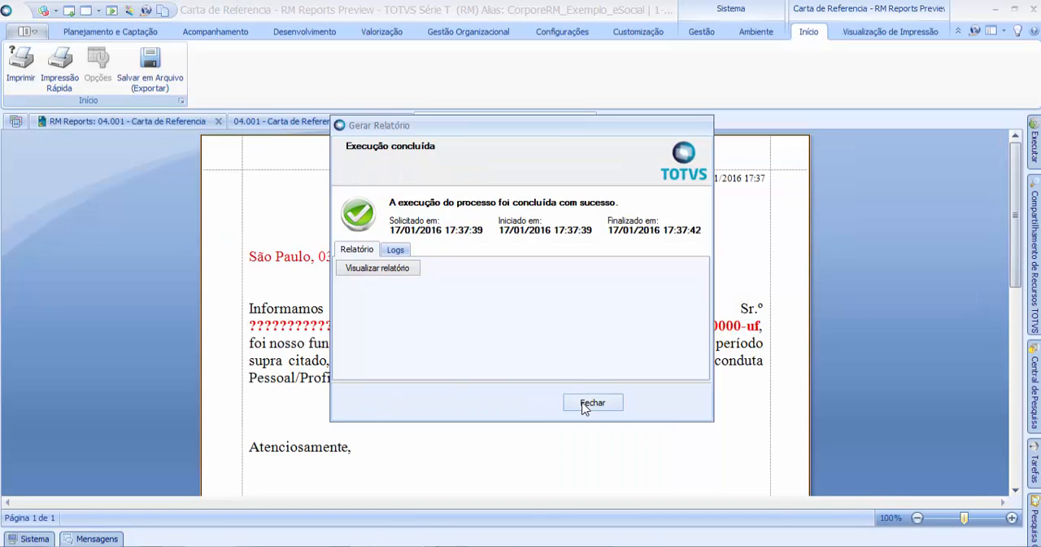
pyautogui.click(592, 402)
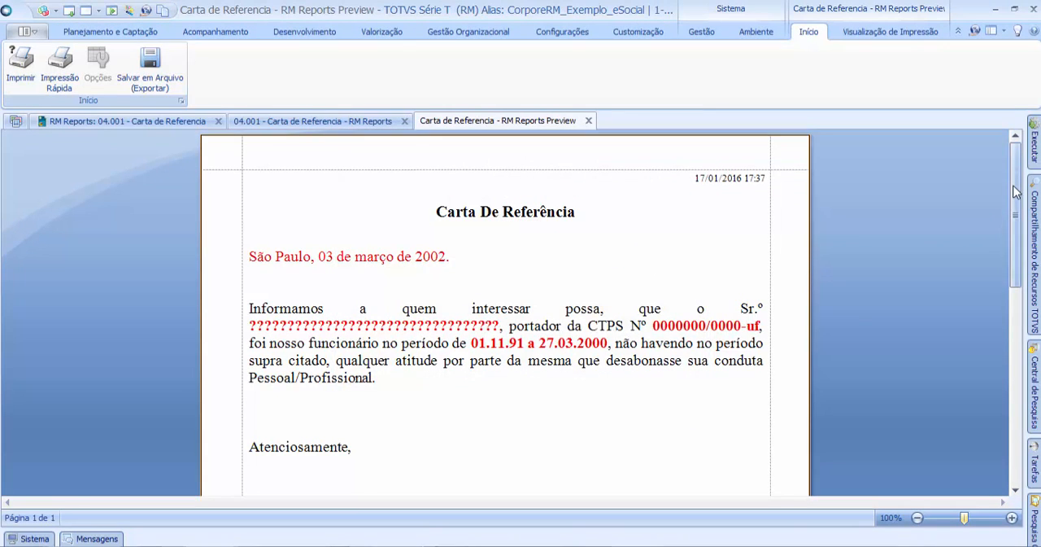
# Step: Examine the generated letter in the report preview from its title to the end, and close the preview
pyautogui.moveTo(1014, 203); pyautogui.dragTo(993, 135)
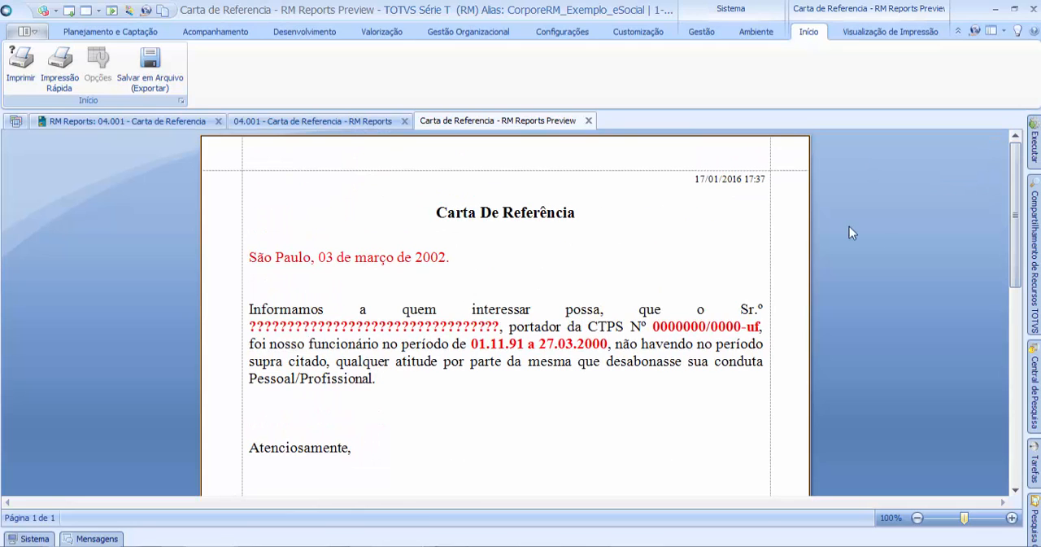
pyautogui.moveTo(1016, 167); pyautogui.dragTo(984, 115)
pyautogui.moveTo(1017, 208); pyautogui.dragTo(984, 122)
pyautogui.moveTo(1016, 171); pyautogui.dragTo(863, 170)
pyautogui.click(588, 122)
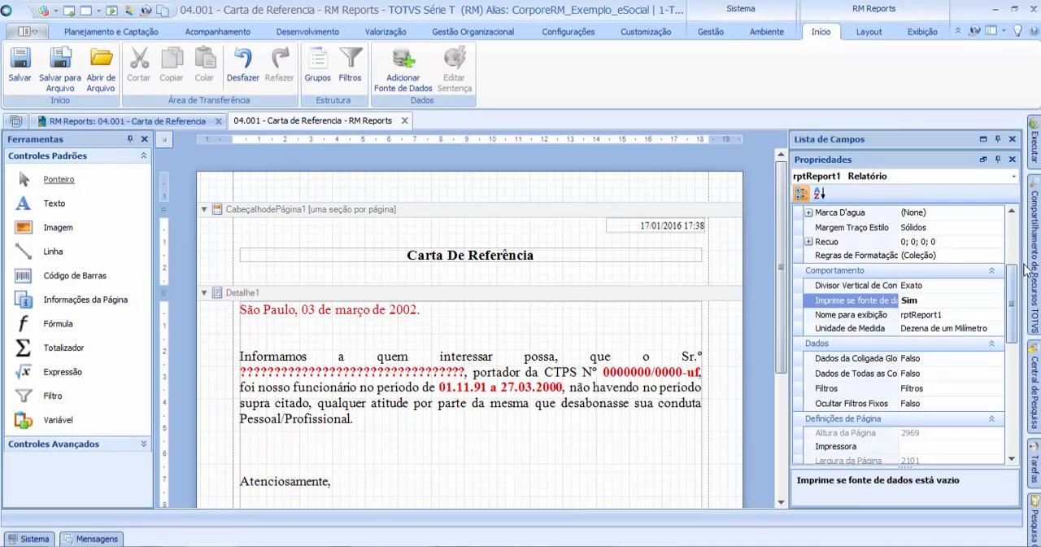
# Step: Set the rptReport1 property "Imprime se fonte de dados está vazio" back to Não
pyautogui.moveTo(1013, 273)
pyautogui.mouseDown()
pyautogui.moveTo(1020, 295)
pyautogui.moveTo(1023, 284)
pyautogui.mouseUp()
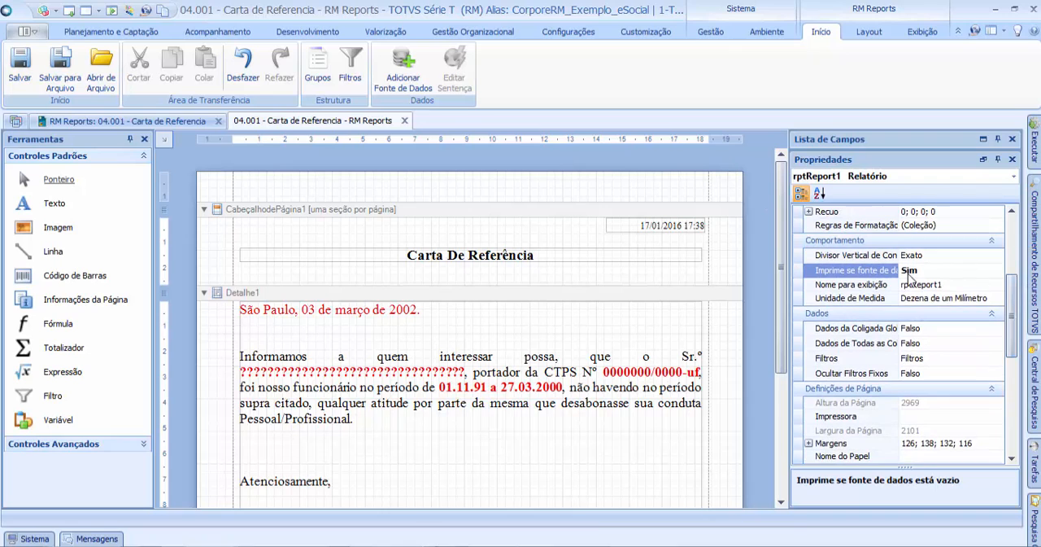
pyautogui.click(908, 273)
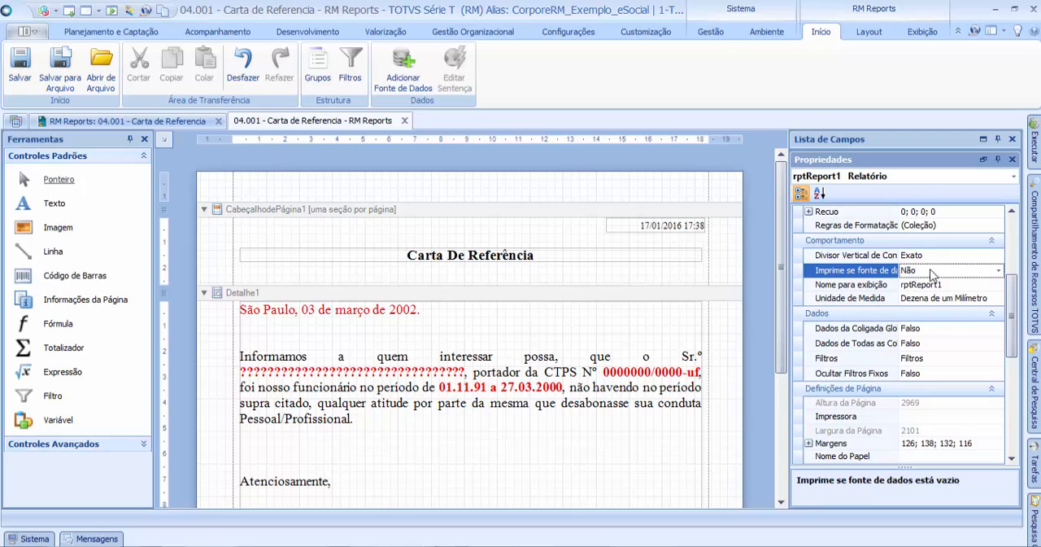
# Step: Save the report with the changed rptReport1 property
pyautogui.click(20, 66)
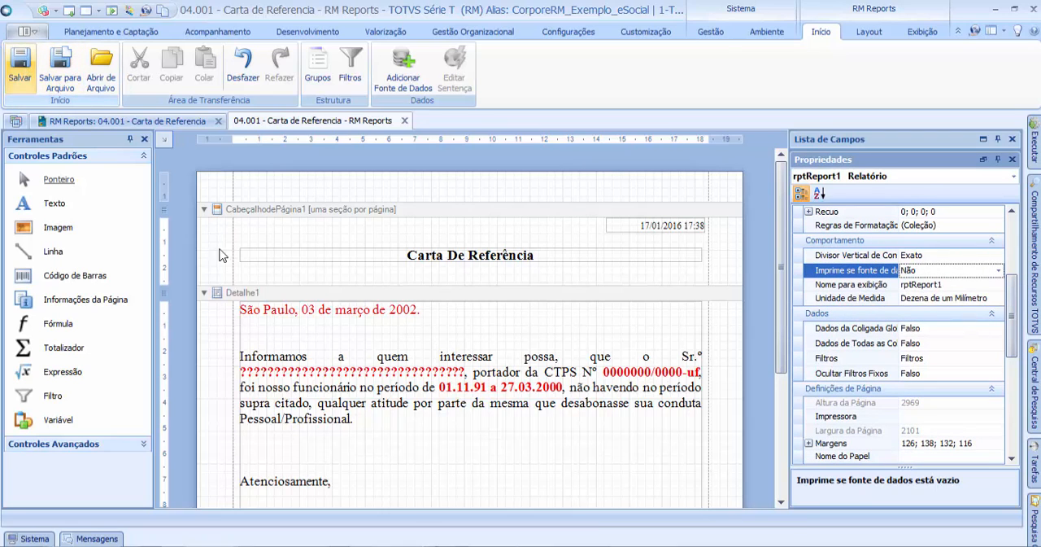
pyautogui.moveTo(779, 200); pyautogui.dragTo(756, 170)
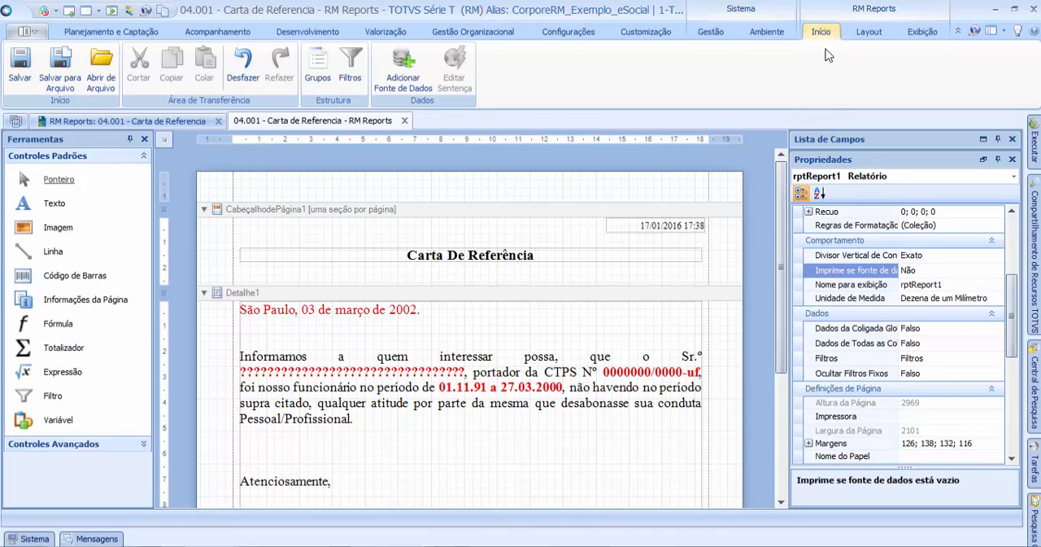
# Step: Search the database tables for "Funcionário" when adding a data source, and examine the matching tables under TOTVS Folha de Pagamento and TOTVS Gestão de Pessoas
pyautogui.click(405, 66)
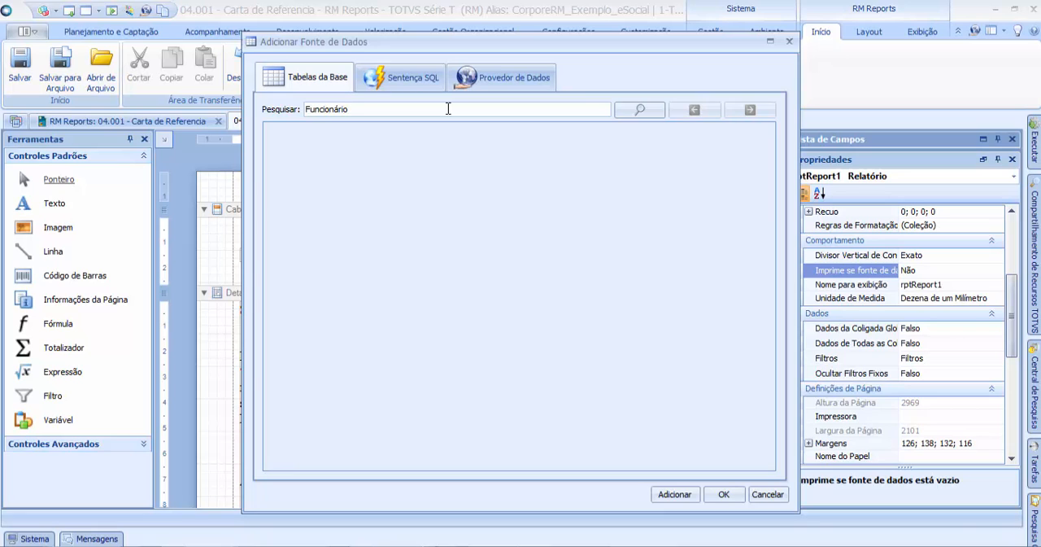
pyautogui.click(643, 109)
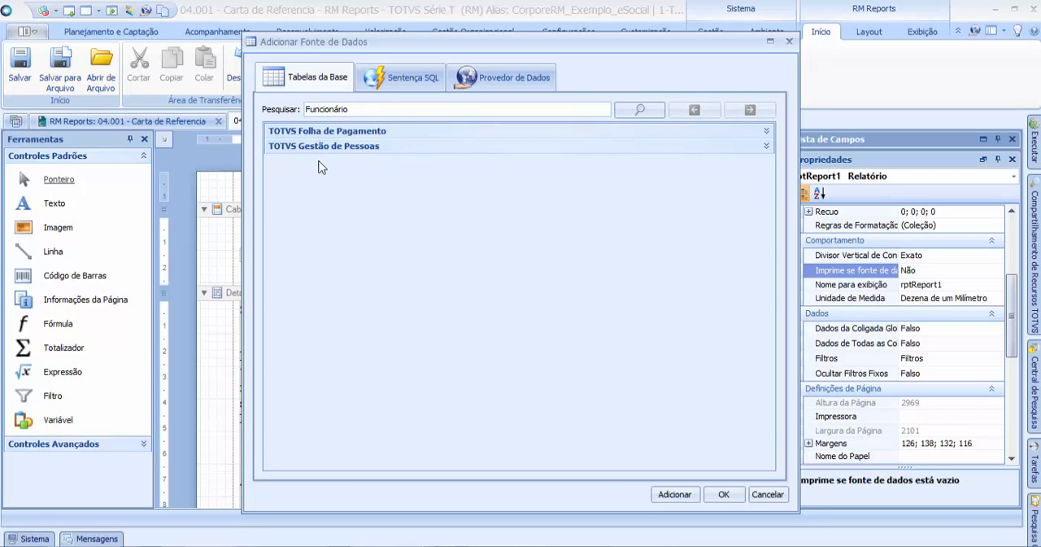
pyautogui.click(766, 131)
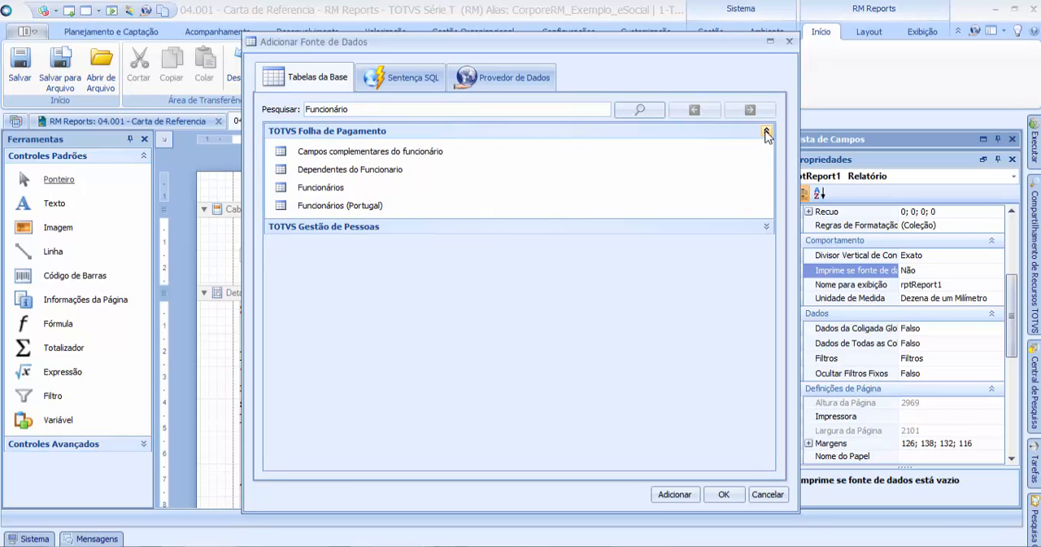
pyautogui.click(765, 131)
pyautogui.click(766, 145)
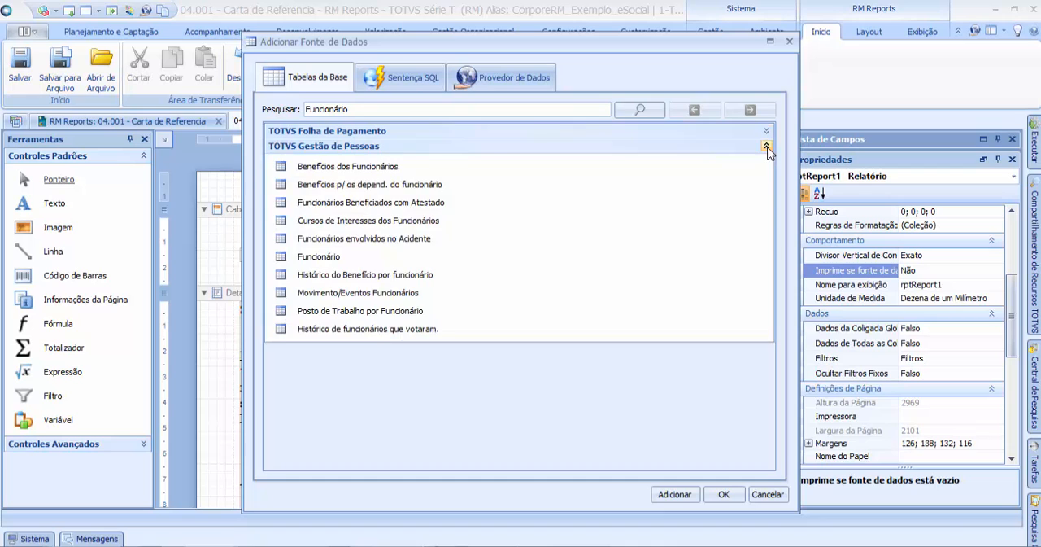
pyautogui.click(766, 146)
pyautogui.doubleClick(371, 109)
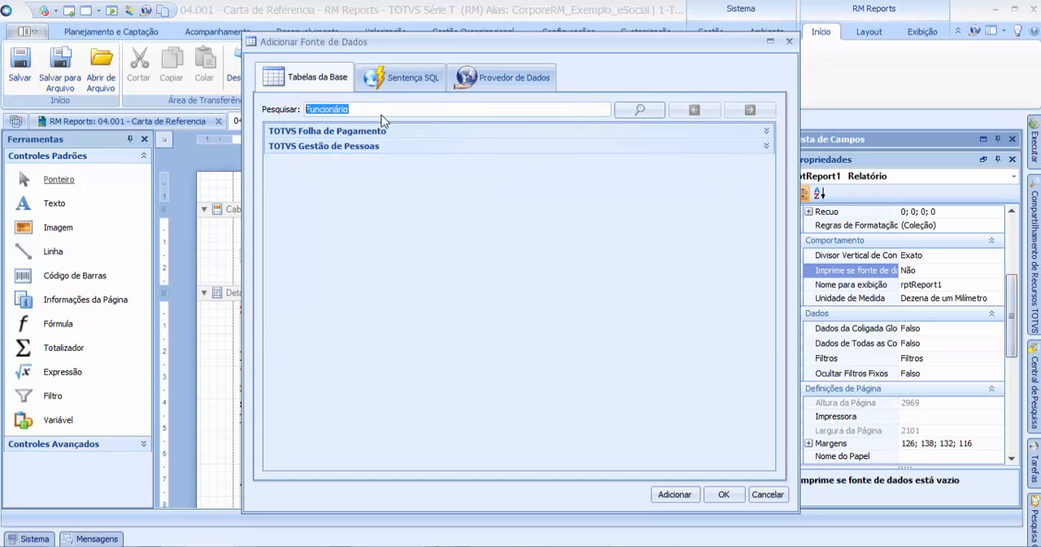
# Step: Add the Funcionários table (PFUNC) from TOTVS Folha de Pagamento as the report's data source
pyautogui.click(765, 146)
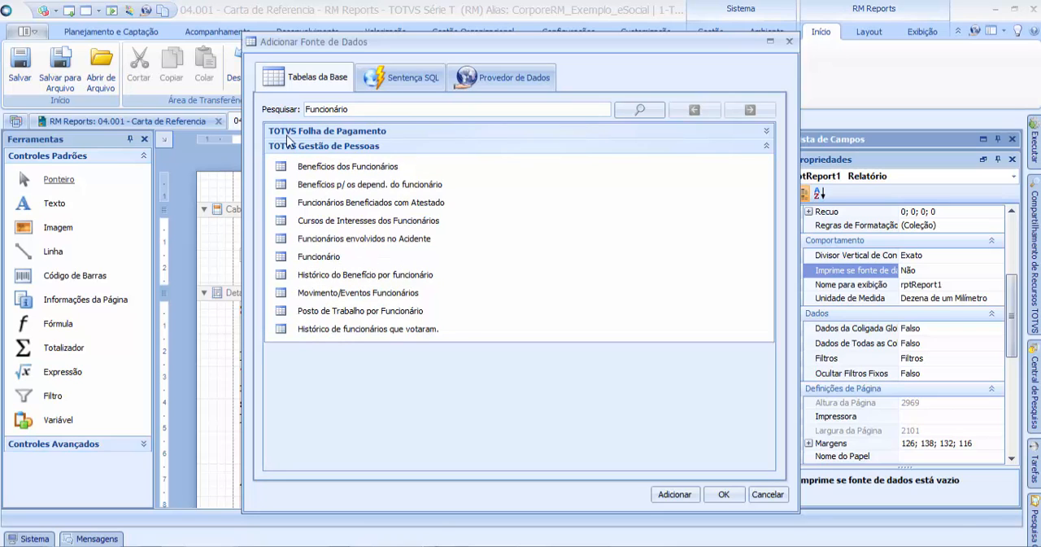
pyautogui.click(766, 132)
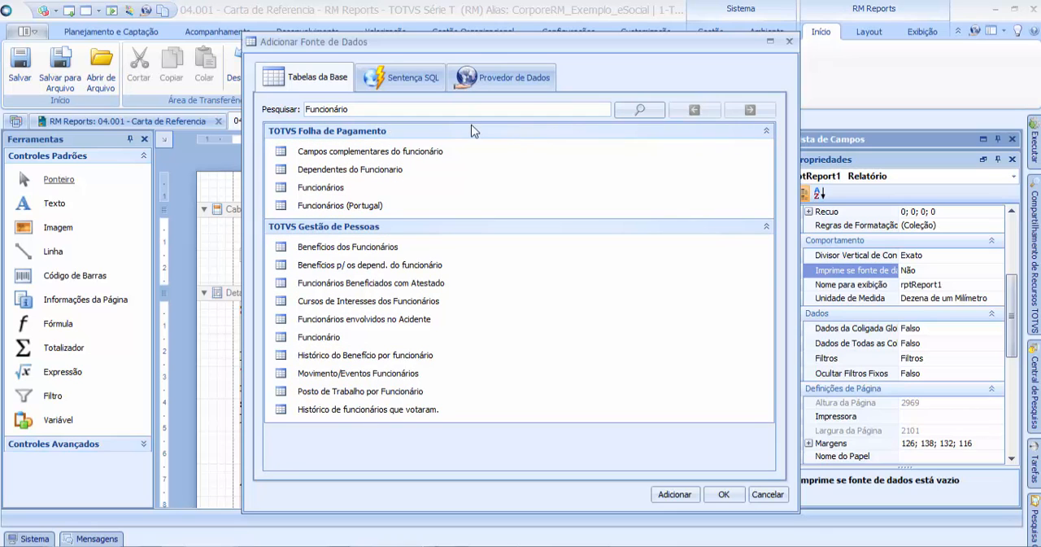
pyautogui.click(765, 226)
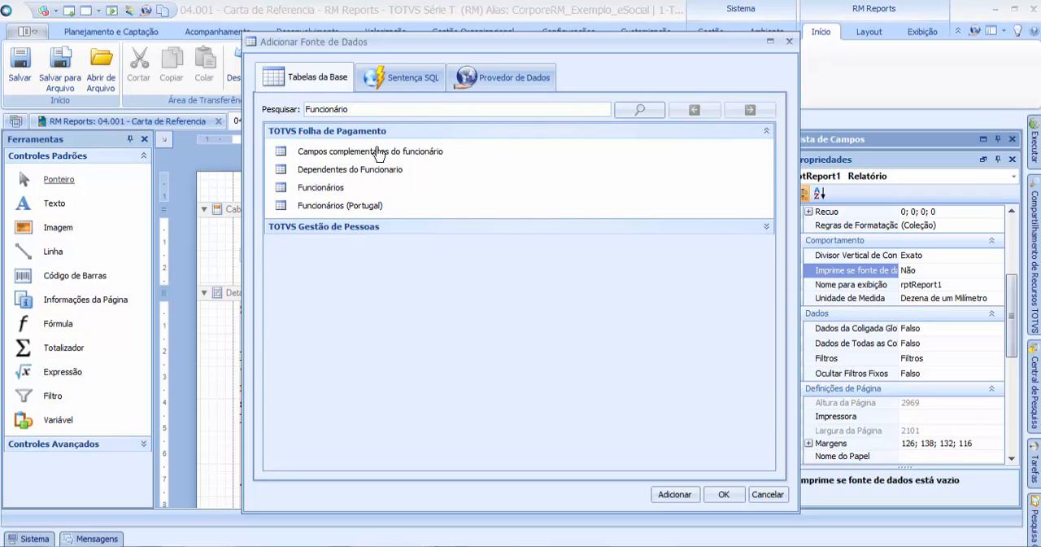
pyautogui.click(324, 192)
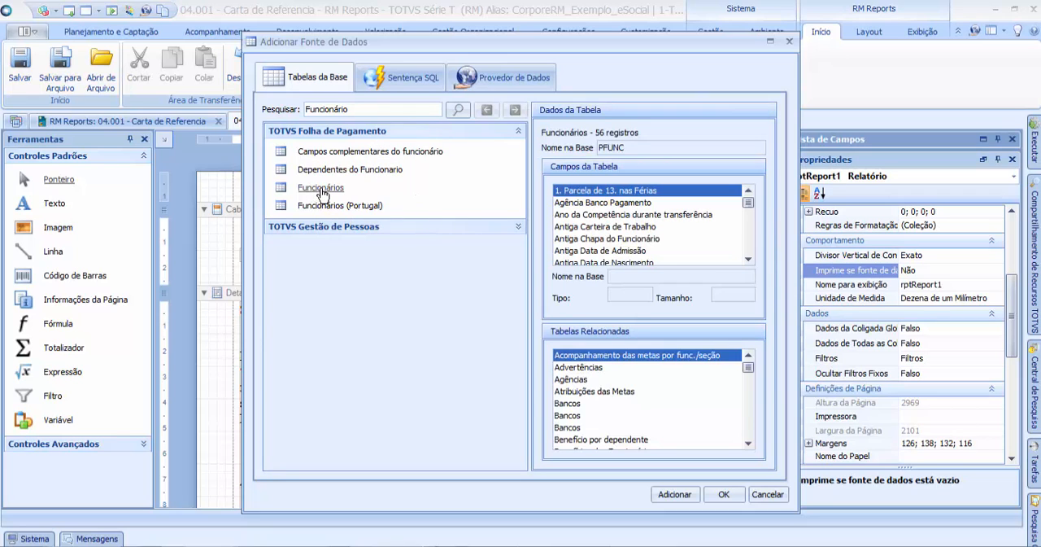
pyautogui.click(675, 495)
pyautogui.click(723, 494)
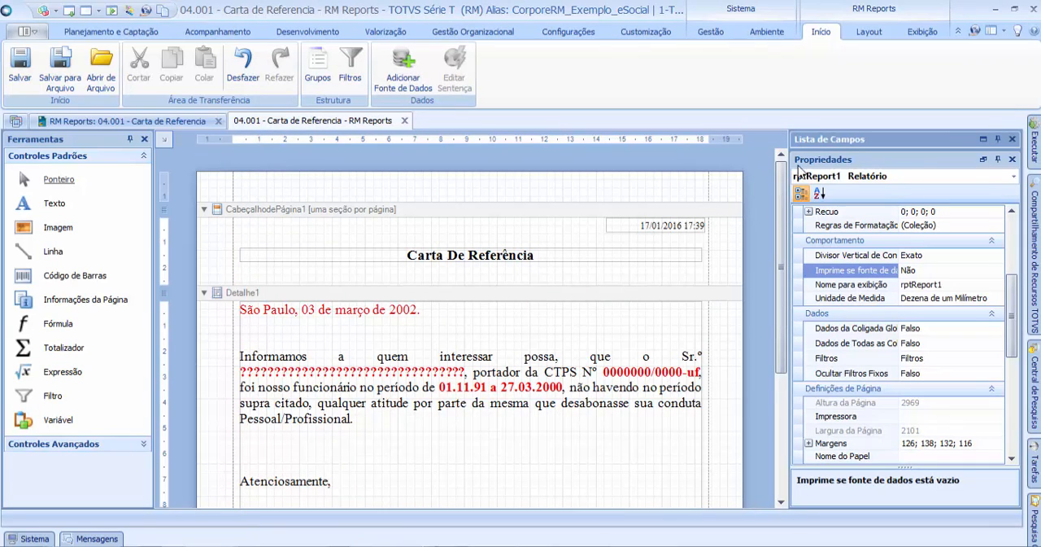
# Step: Expand Campos in the field list to check the Funcionários table, and look over the letter in the Detalhe1 band
pyautogui.click(983, 139)
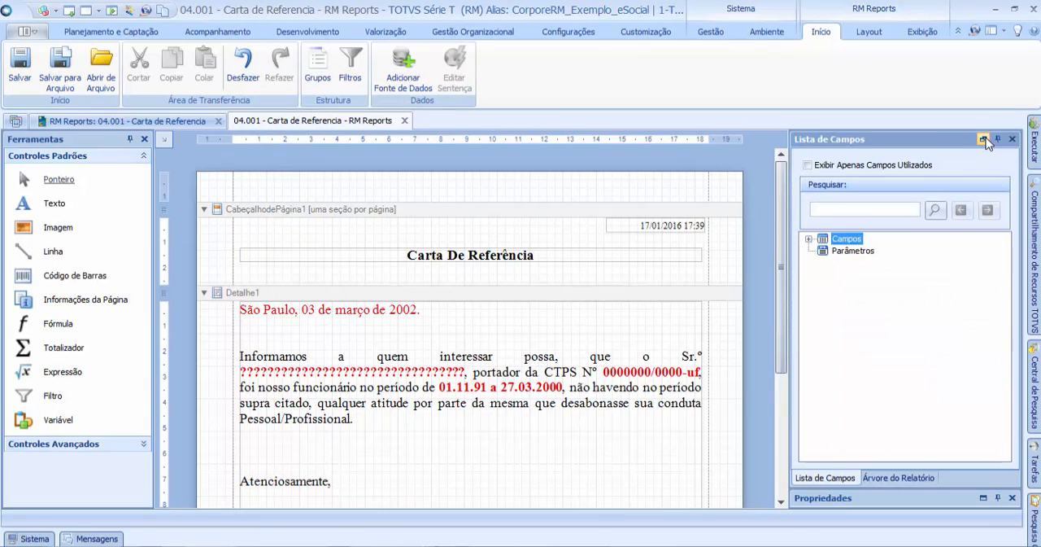
pyautogui.click(809, 239)
pyautogui.click(869, 252)
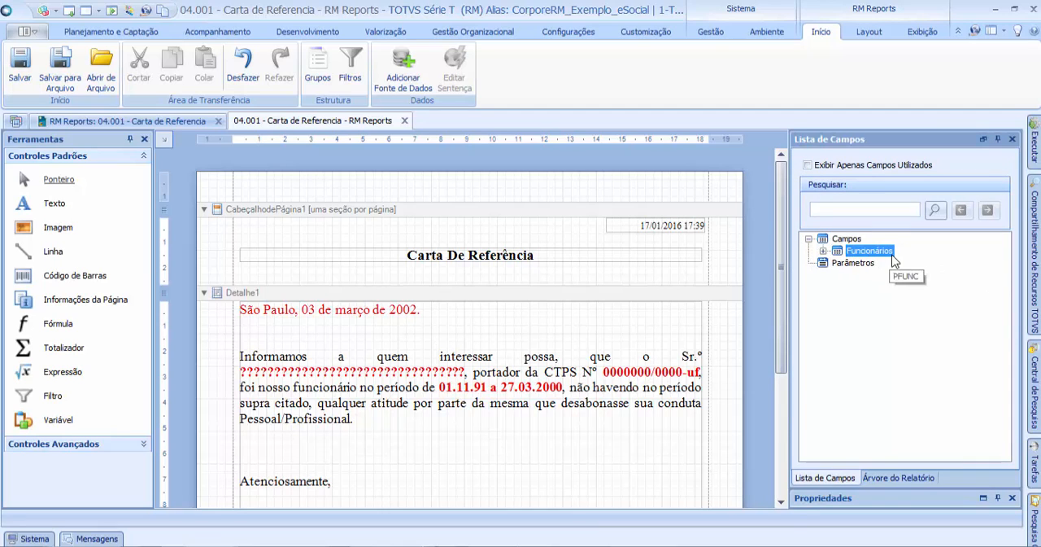
pyautogui.moveTo(781, 200); pyautogui.dragTo(785, 210)
pyautogui.moveTo(784, 238)
pyautogui.mouseDown()
pyautogui.moveTo(783, 186)
pyautogui.moveTo(780, 263)
pyautogui.moveTo(773, 251)
pyautogui.mouseUp()
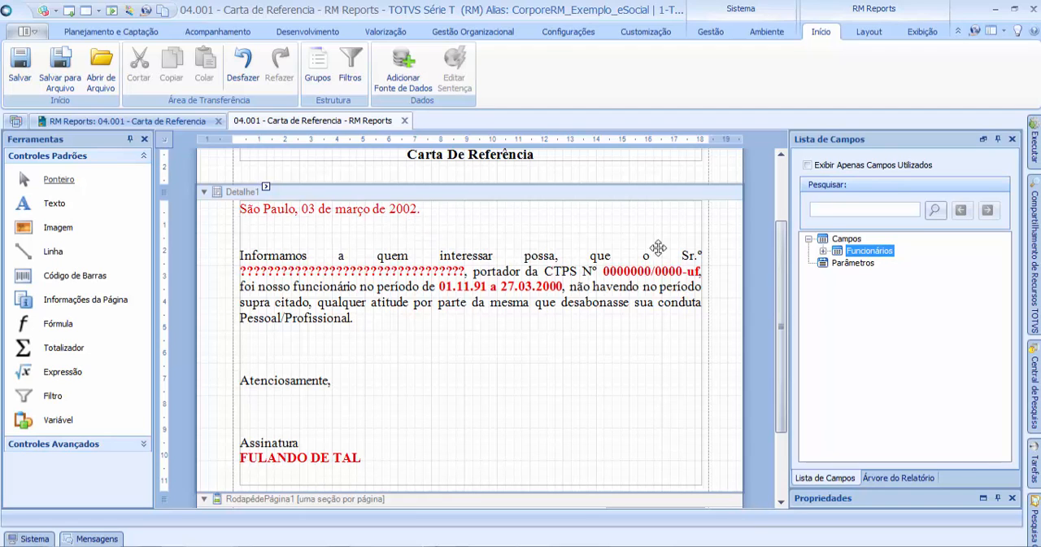
pyautogui.moveTo(783, 276); pyautogui.dragTo(782, 255)
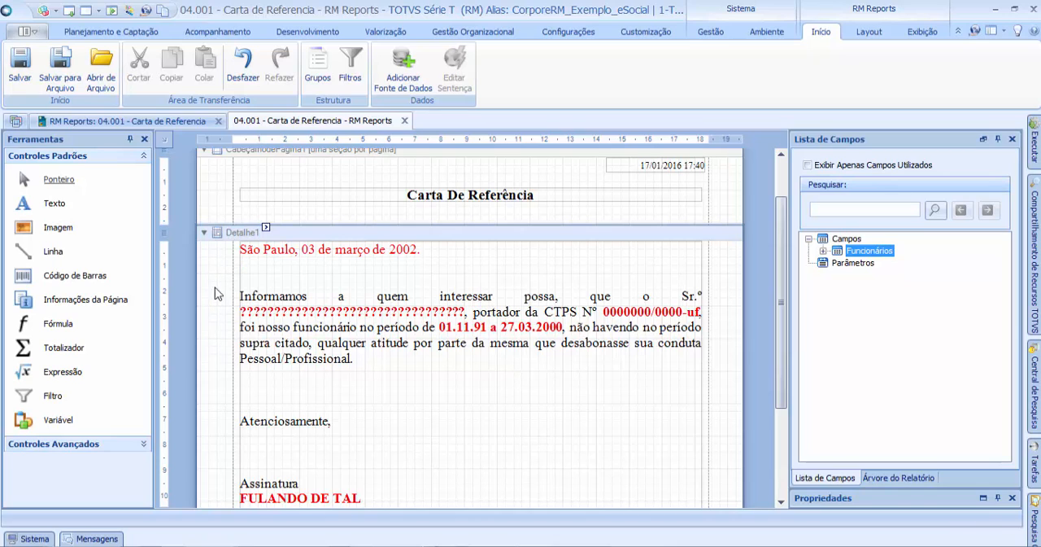
pyautogui.click(661, 283)
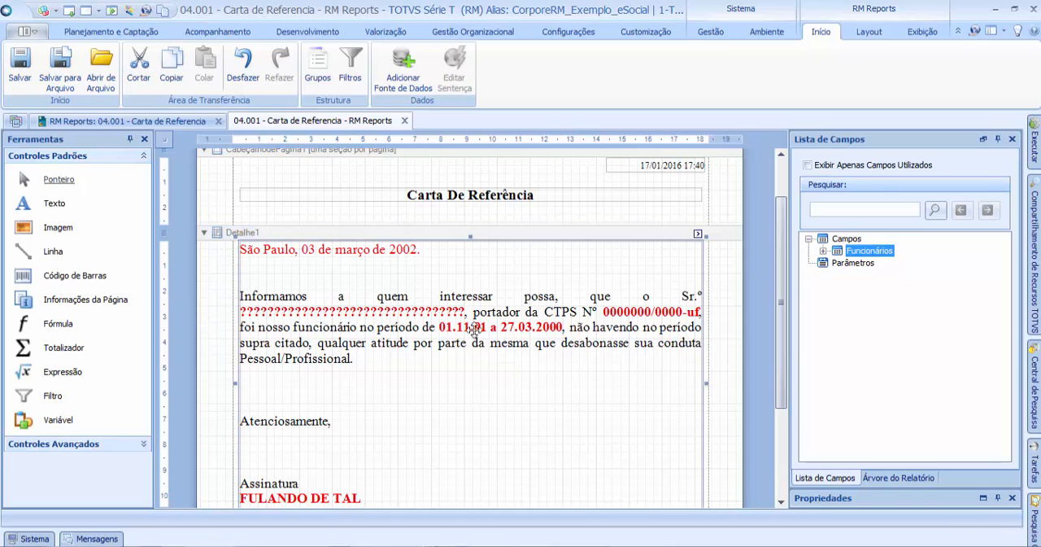
# Step: Set the Tabela property of the Detalhe1 band to Funcionários (PFUNC)
pyautogui.click(227, 275)
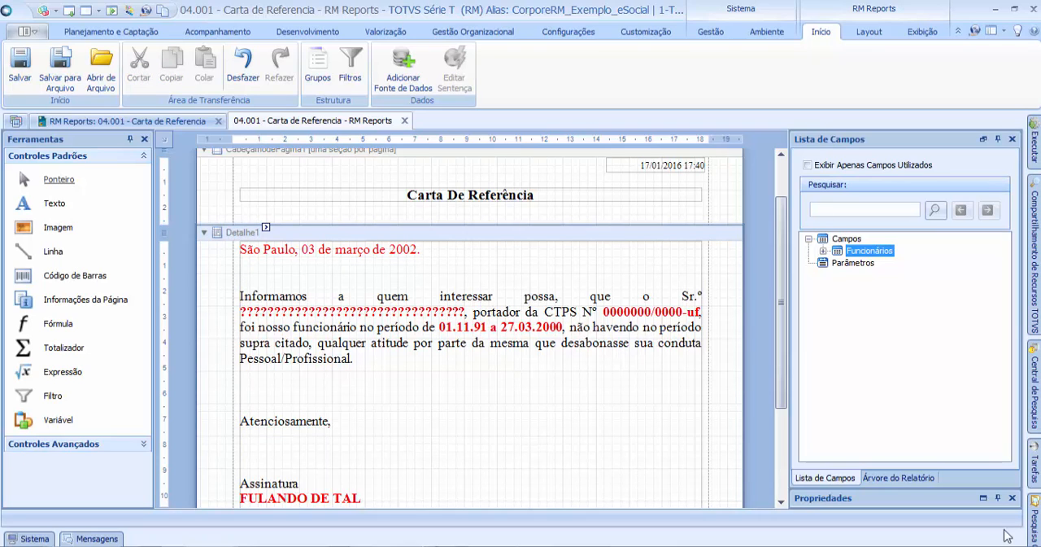
pyautogui.click(983, 498)
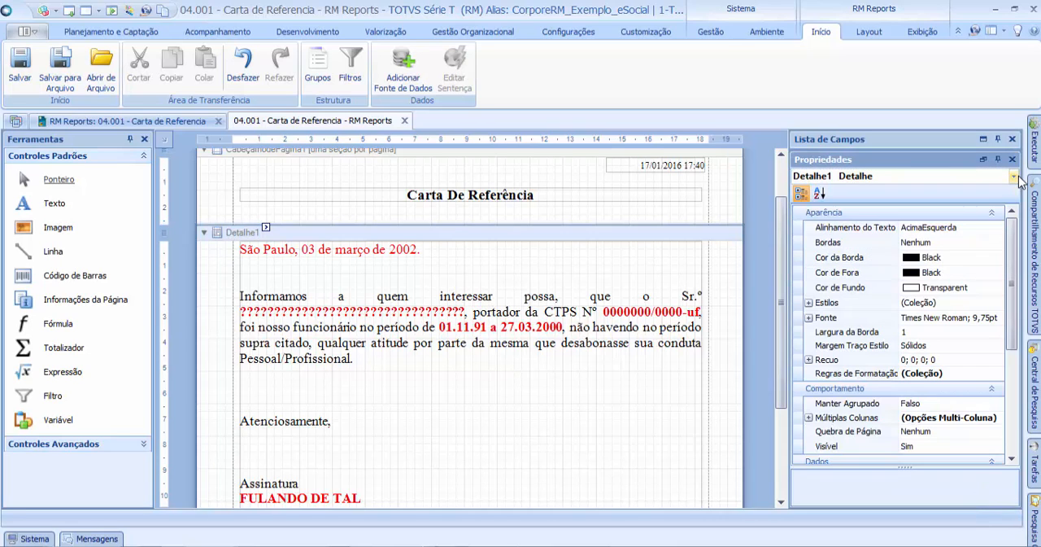
pyautogui.scroll(-3, 1014, 241)
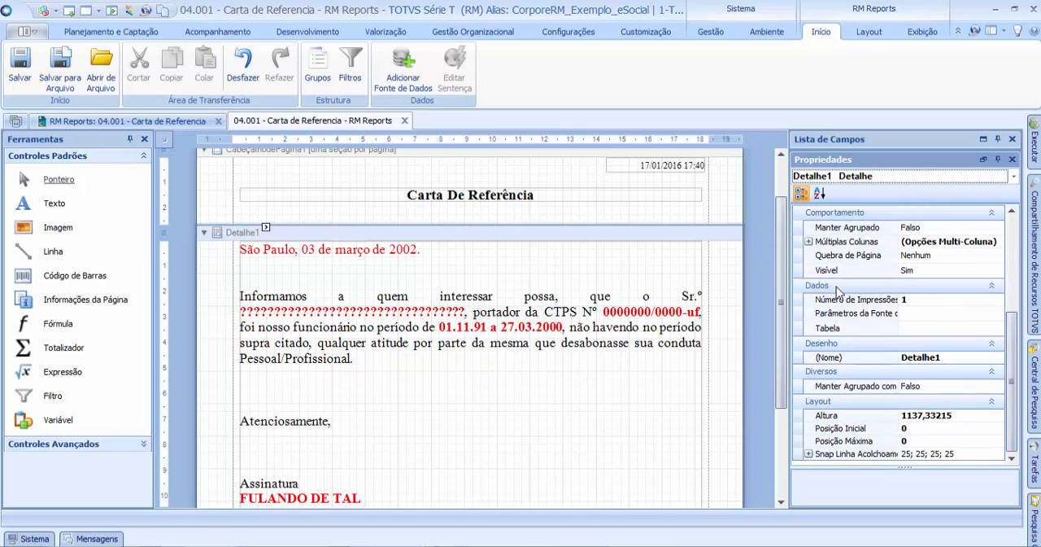
pyautogui.click(864, 330)
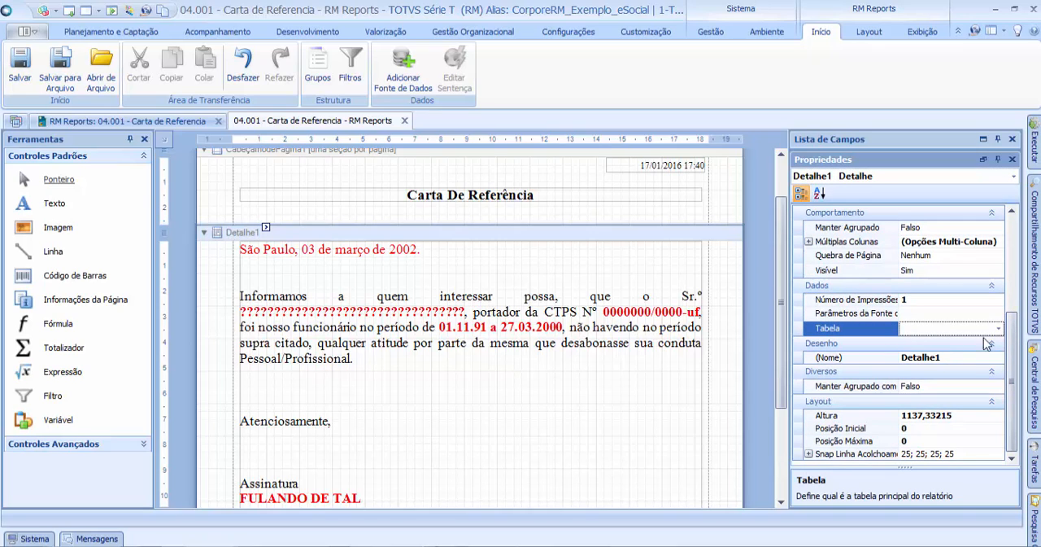
pyautogui.click(999, 329)
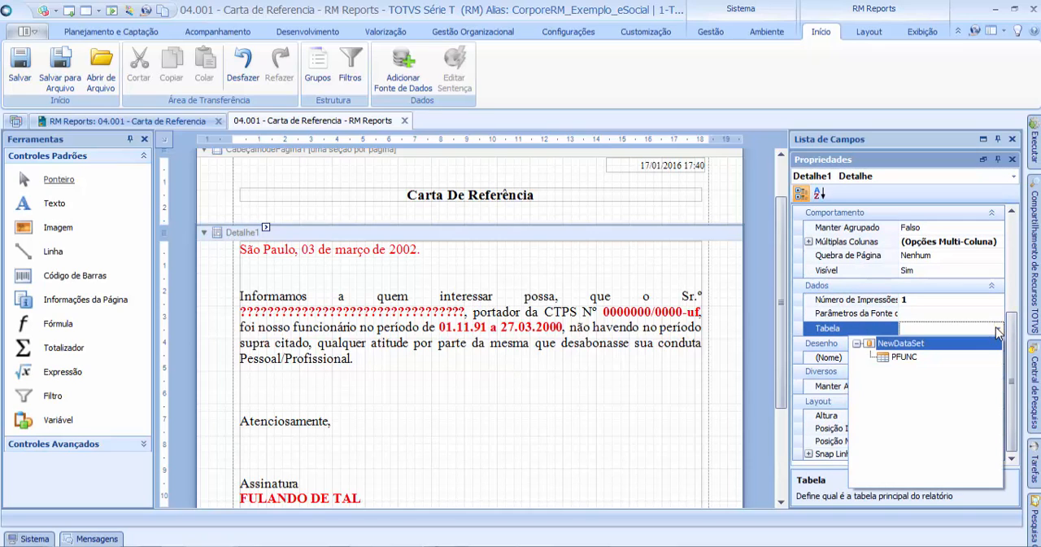
pyautogui.click(903, 358)
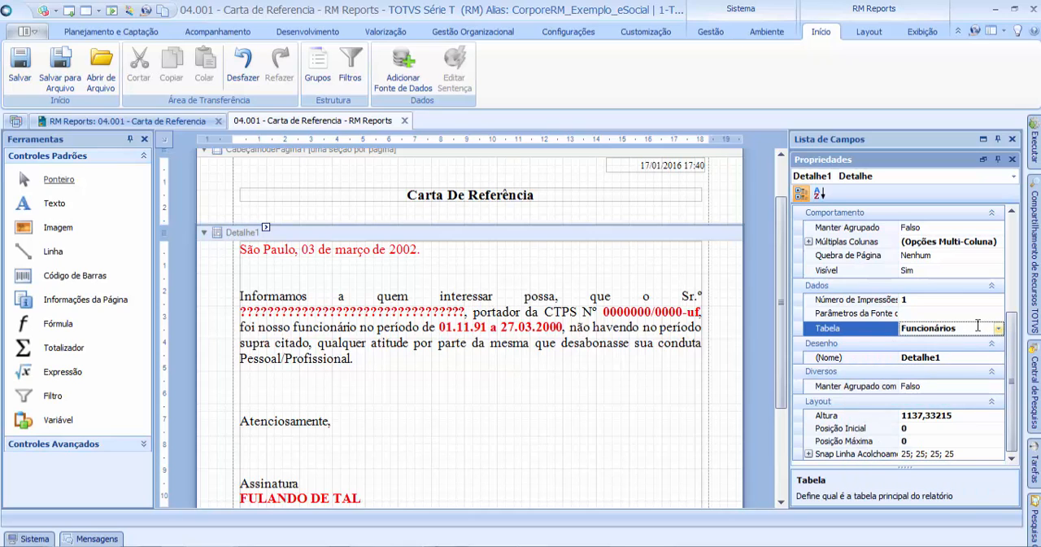
pyautogui.click(878, 331)
pyautogui.click(876, 315)
pyautogui.click(877, 325)
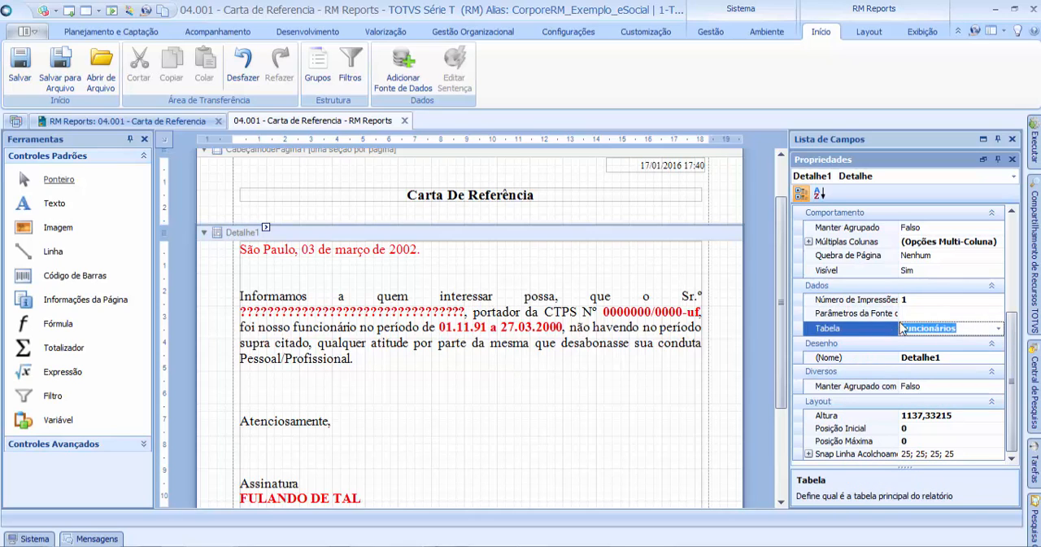
pyautogui.click(735, 290)
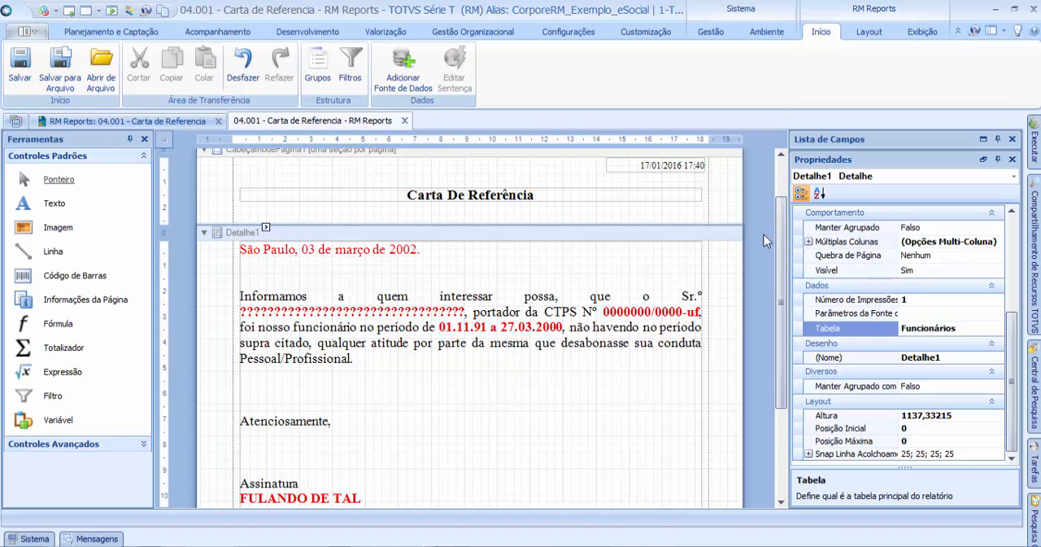
# Step: Move the letter's rich text box down to about 2 cm below the top of the Detalhe1 band and save the report
pyautogui.scroll(-3, 785, 232)
pyautogui.scroll(2, 785, 229)
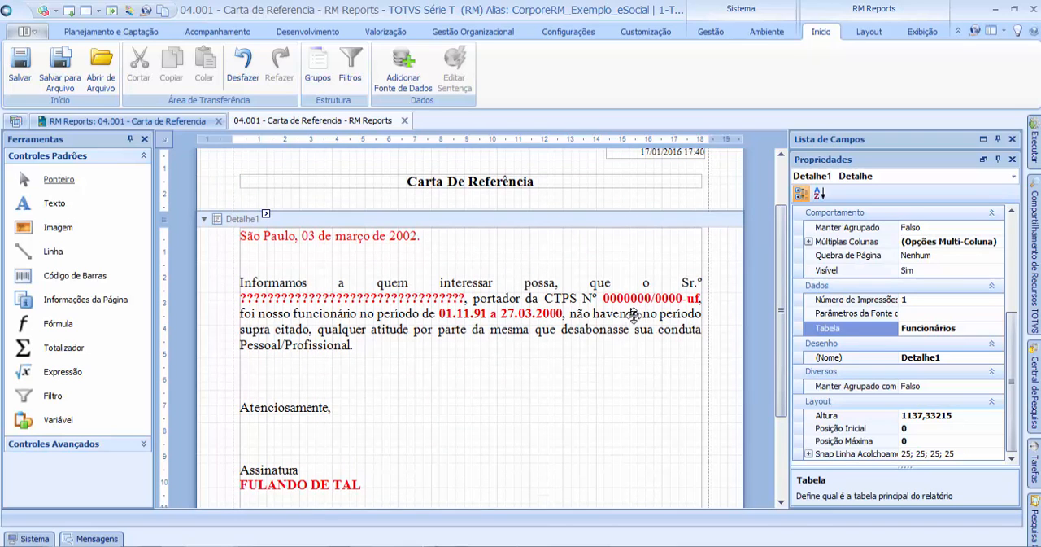
pyautogui.scroll(-1, 782, 229)
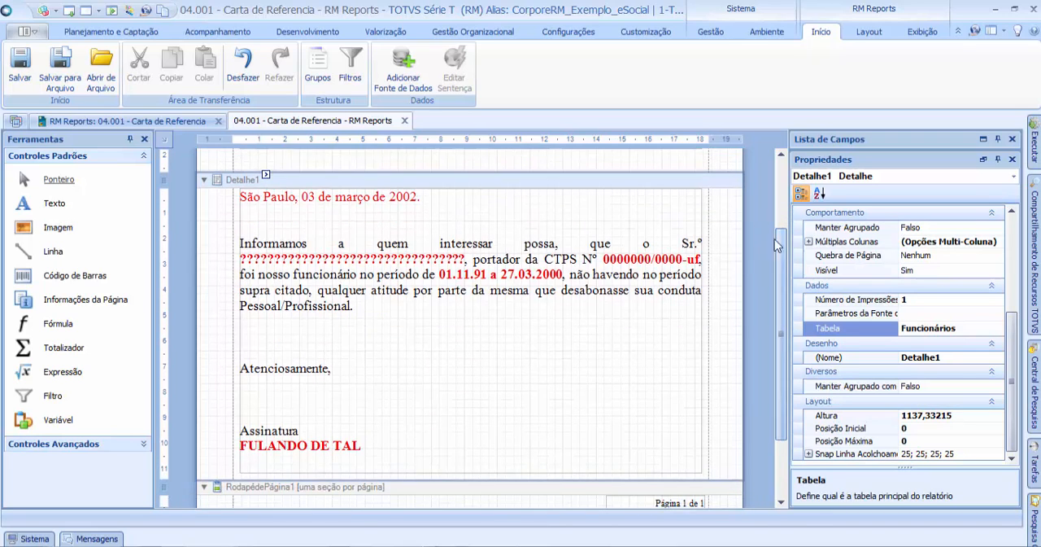
pyautogui.click(496, 243)
pyautogui.moveTo(496, 242); pyautogui.dragTo(496, 265)
pyautogui.click(544, 204)
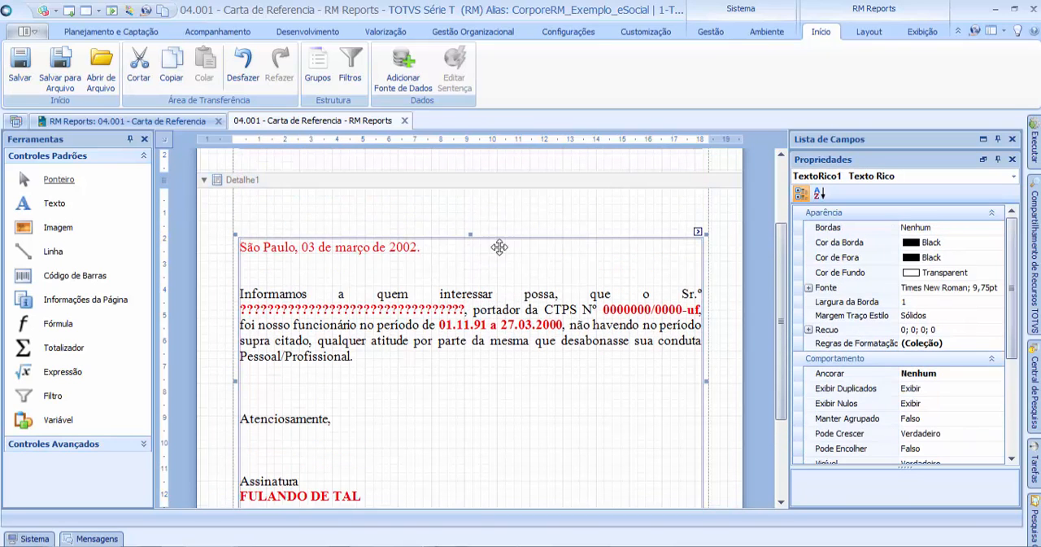
pyautogui.click(605, 210)
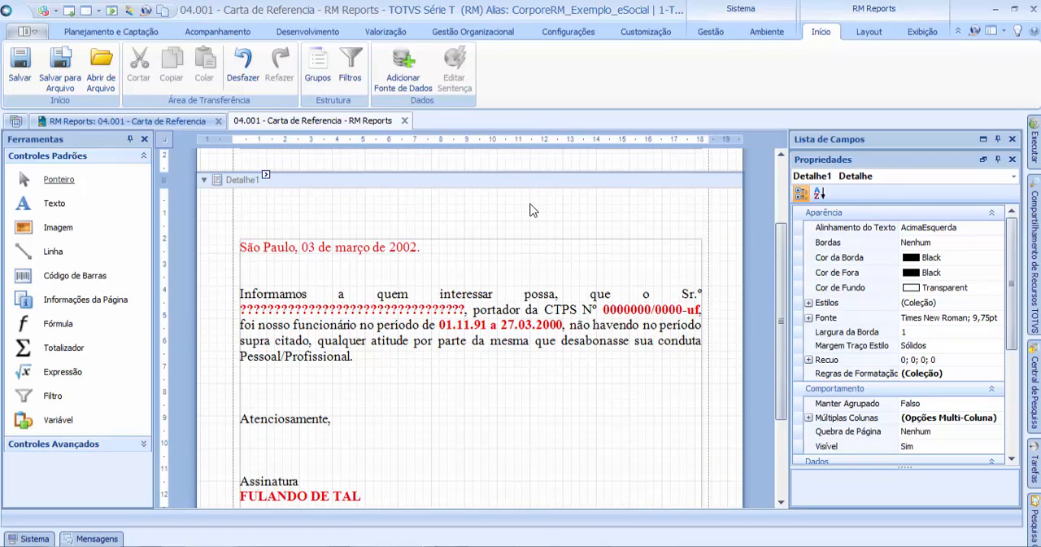
pyautogui.click(24, 75)
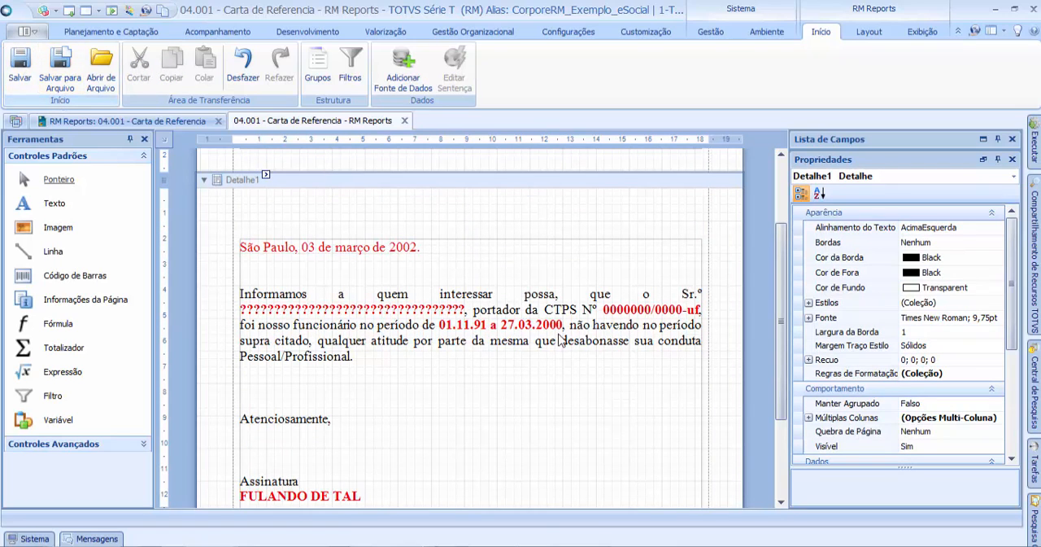
pyautogui.click(540, 286)
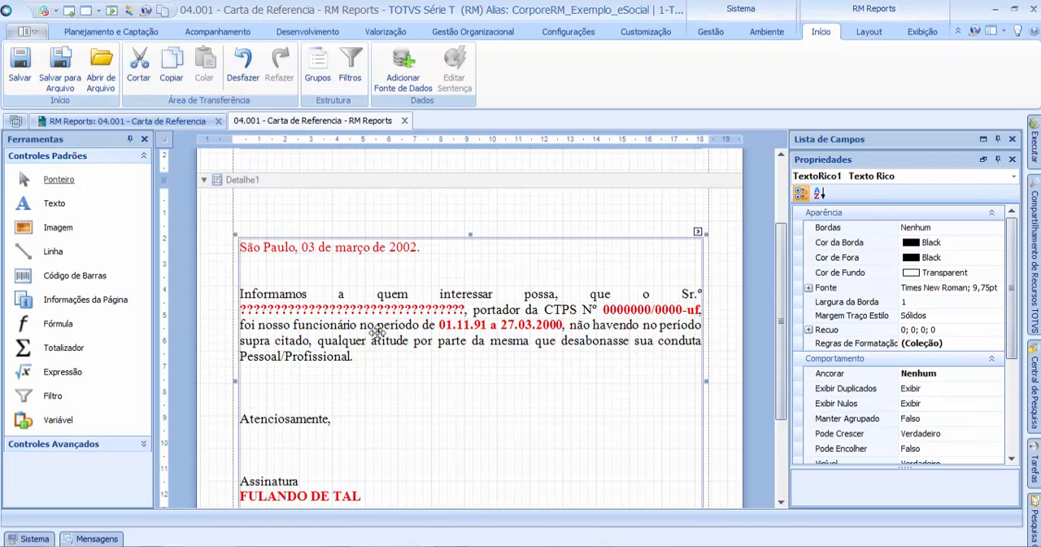
pyautogui.click(361, 224)
pyautogui.click(629, 298)
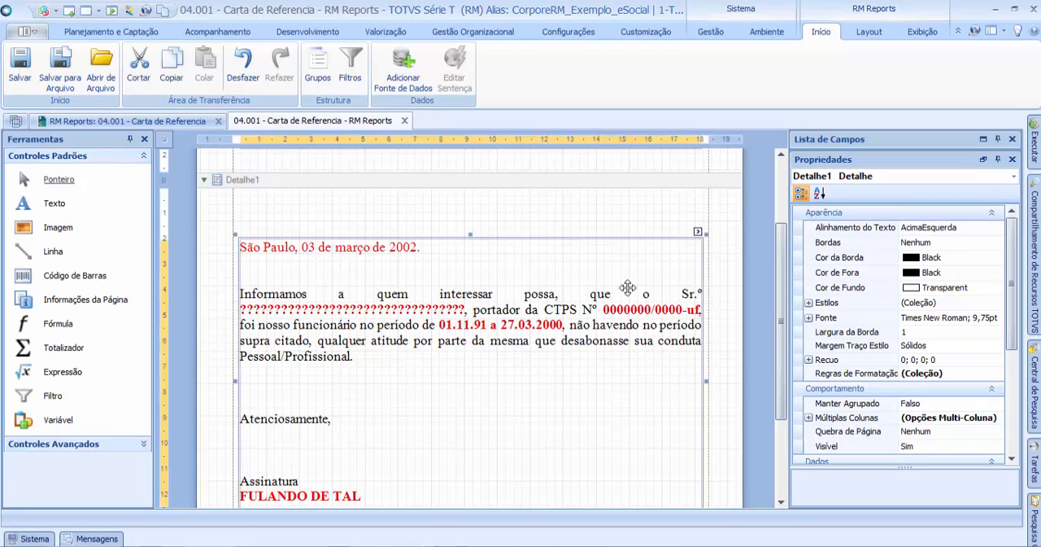
pyautogui.click(655, 230)
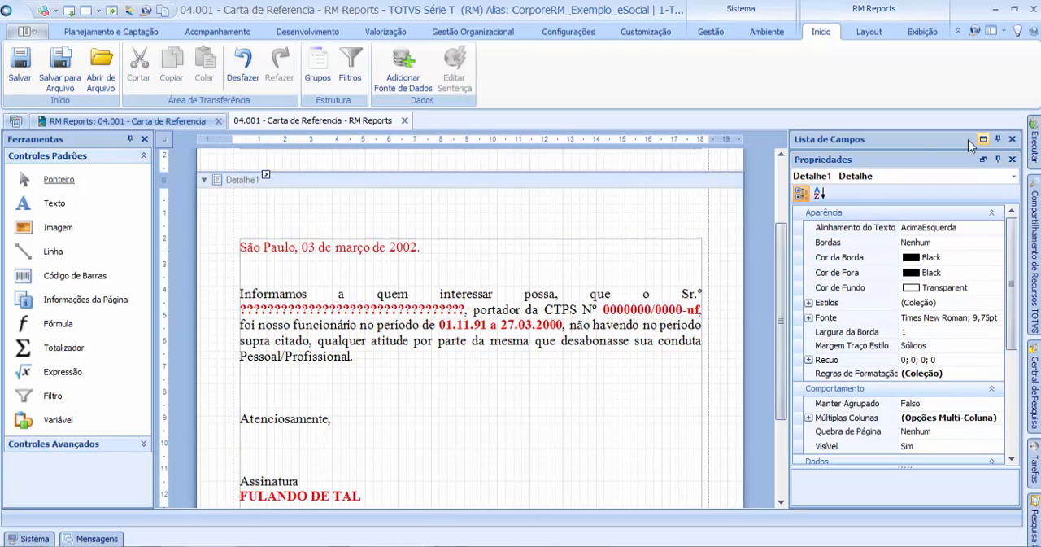
# Step: Expand the Funcionários table in the field list to show its fields
pyautogui.click(928, 140)
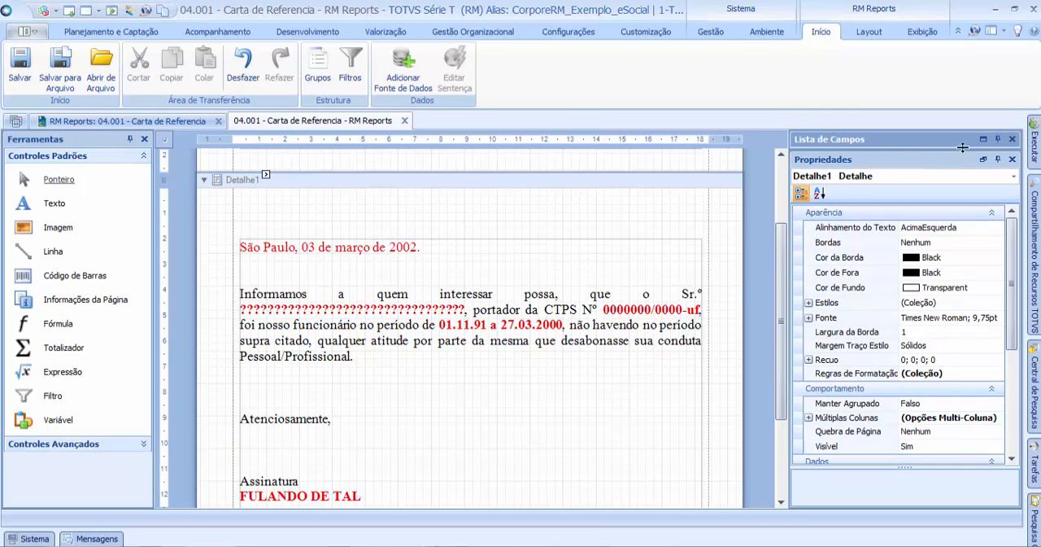
pyautogui.click(984, 140)
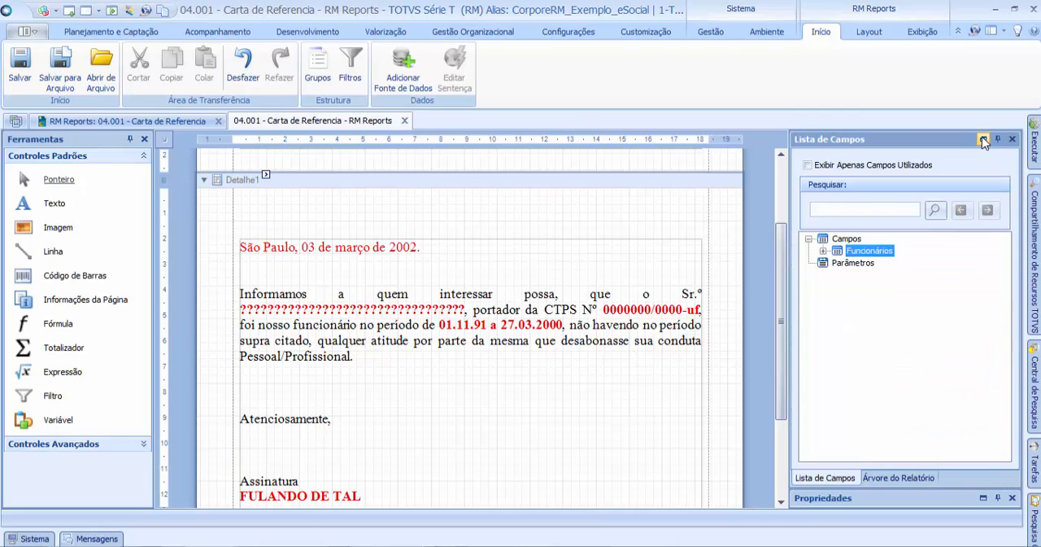
pyautogui.click(824, 253)
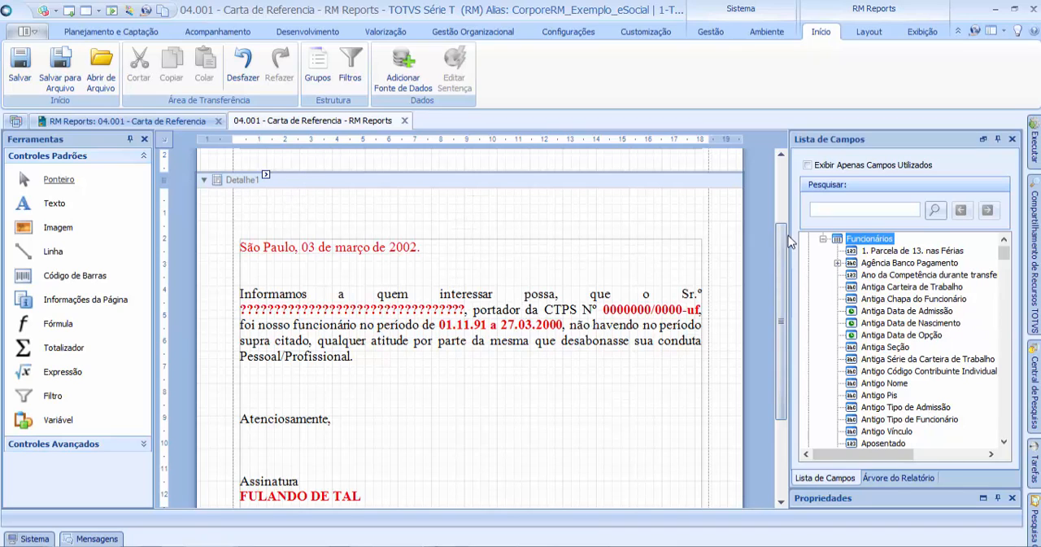
# Step: Place the Nome field from the Funcionários table in the Detalhe1 band, above the letter's date line
pyautogui.click(578, 340)
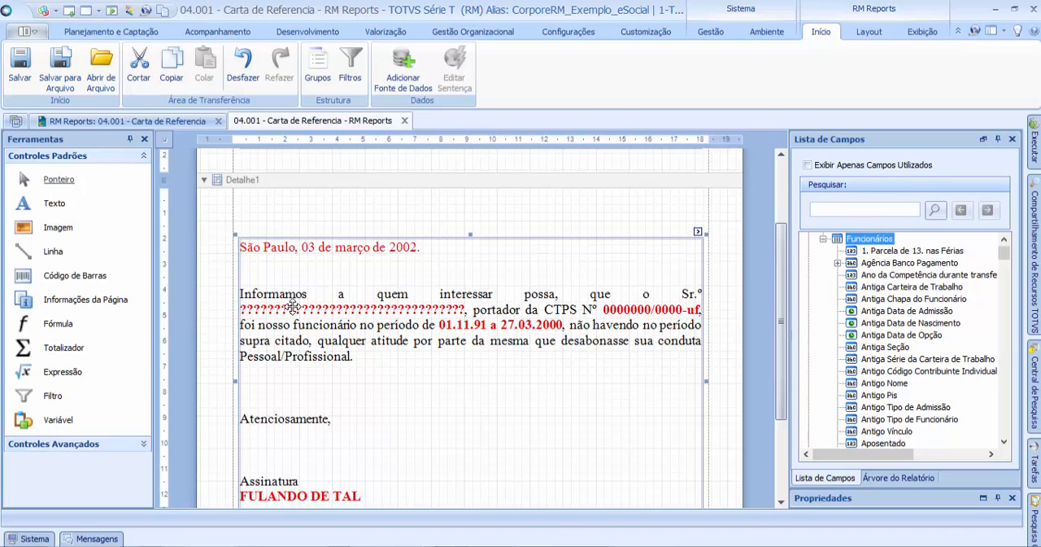
pyautogui.click(880, 311)
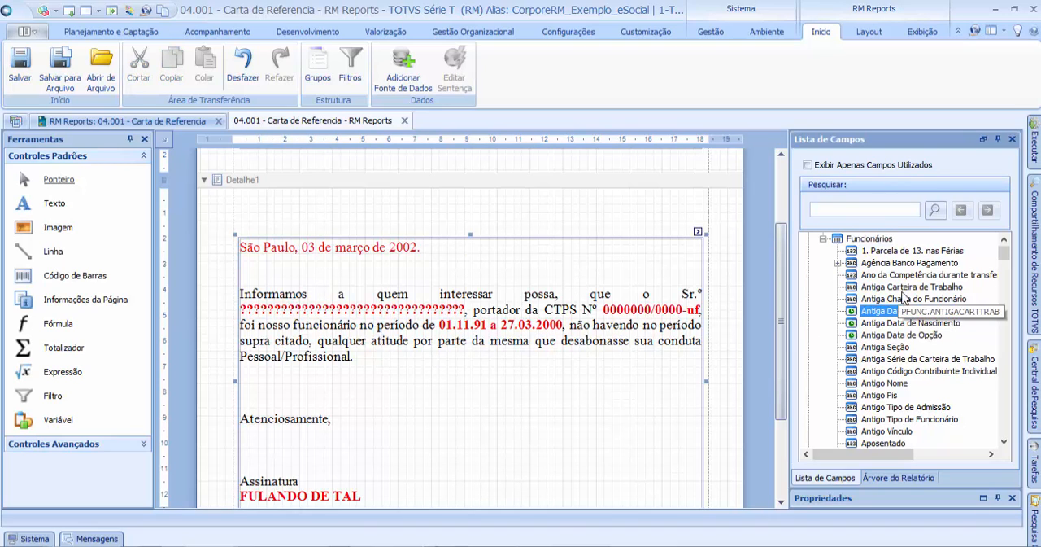
pyautogui.moveTo(1003, 257); pyautogui.dragTo(1004, 382)
pyautogui.click(869, 288)
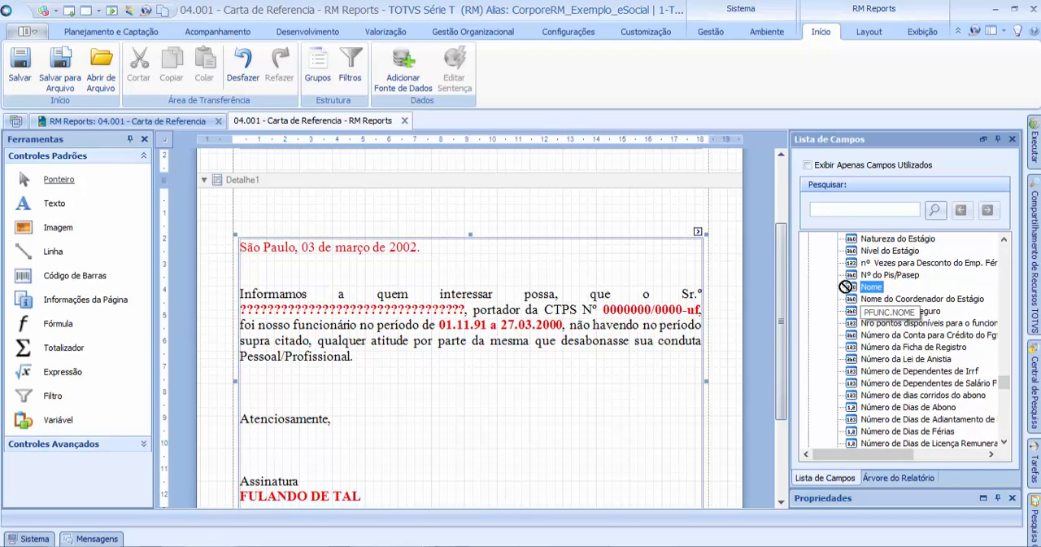
pyautogui.moveTo(846, 287); pyautogui.dragTo(273, 196)
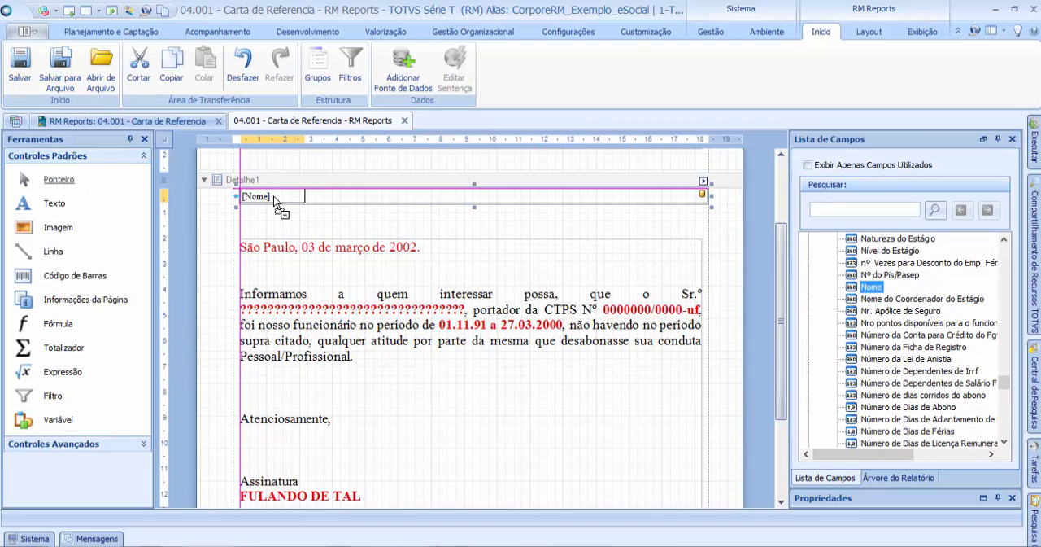
pyautogui.click(343, 230)
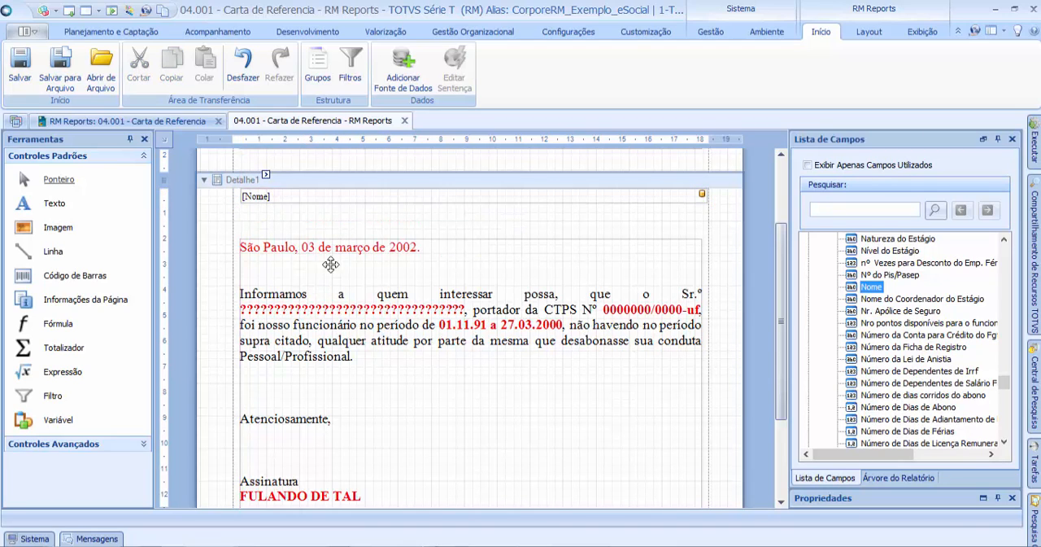
# Step: Narrow the Nome field in the Detalhe1 band to about 2 cm wide so it fits inside the page margin
pyautogui.click(691, 197)
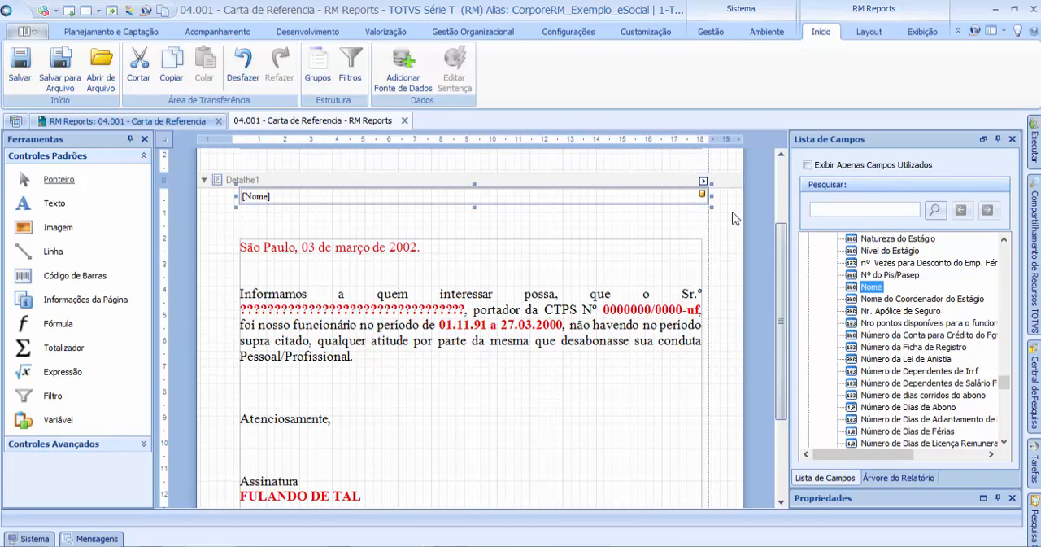
pyautogui.moveTo(713, 195); pyautogui.dragTo(295, 196)
pyautogui.click(331, 199)
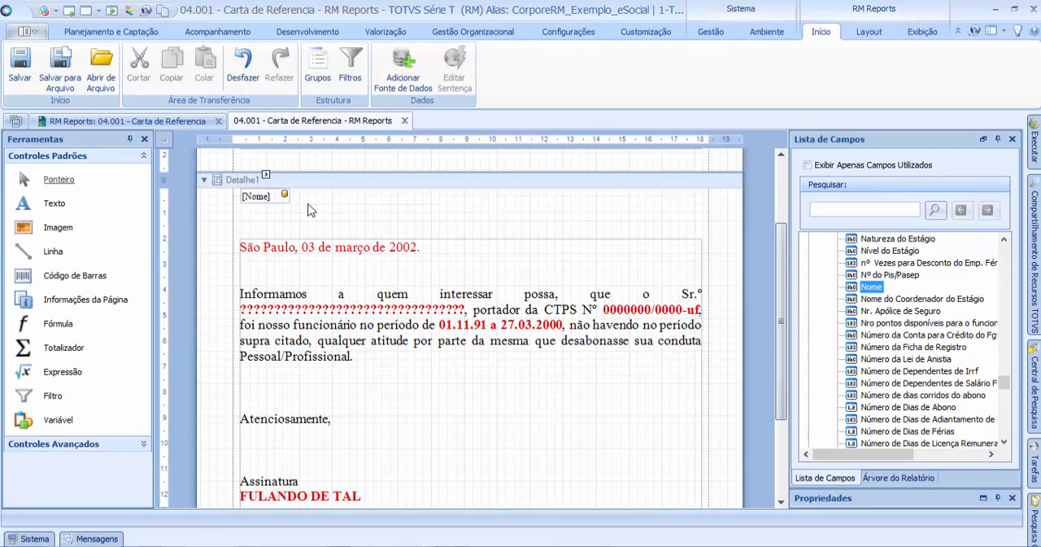
pyautogui.click(269, 195)
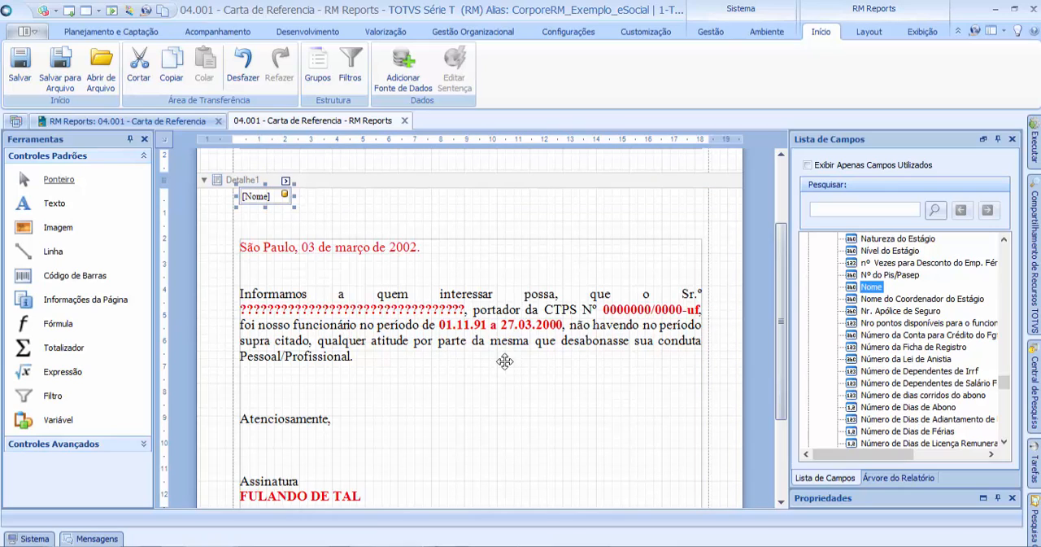
pyautogui.click(552, 220)
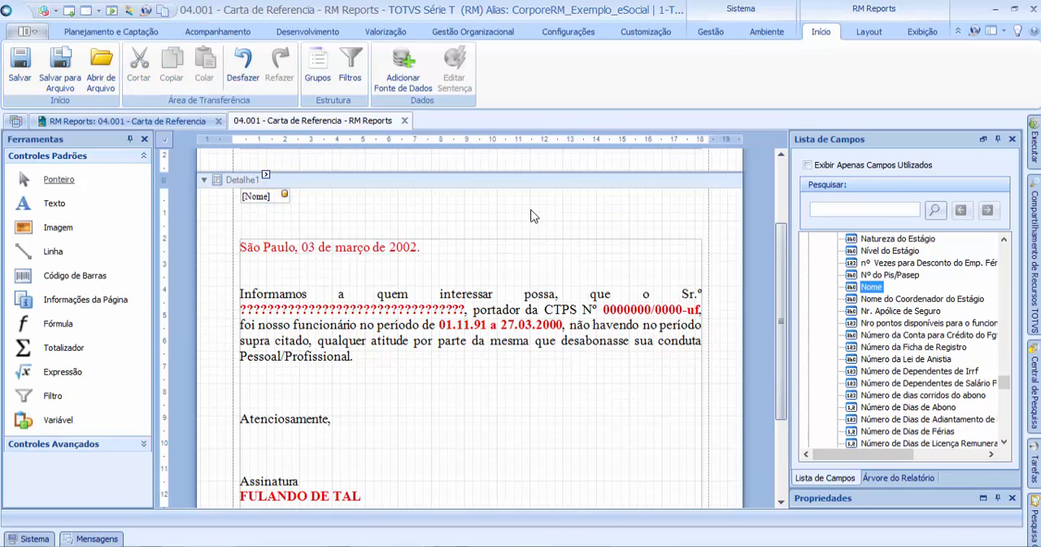
# Step: Find the Identificador da Pessoa field in the Funcionários table and expand it to show its related tables
pyautogui.click(627, 317)
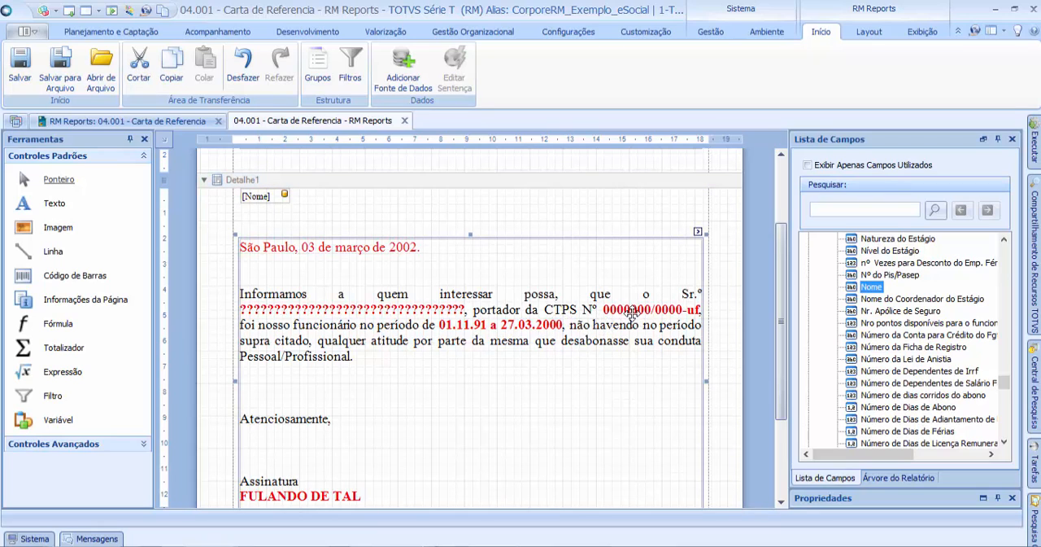
pyautogui.moveTo(1004, 388); pyautogui.dragTo(1006, 251)
pyautogui.scroll(-1, 931, 337)
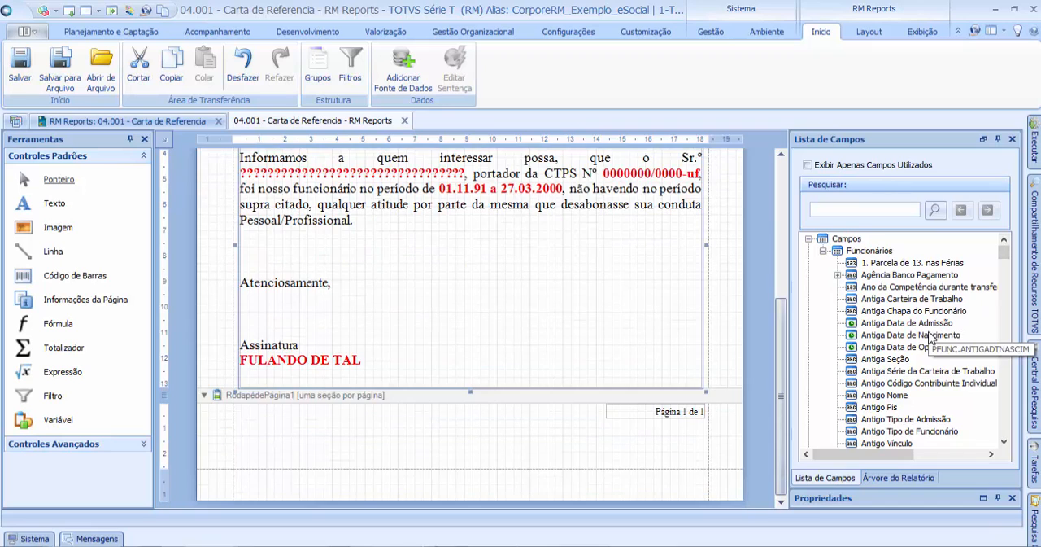
pyautogui.scroll(5, 931, 337)
pyautogui.click(938, 323)
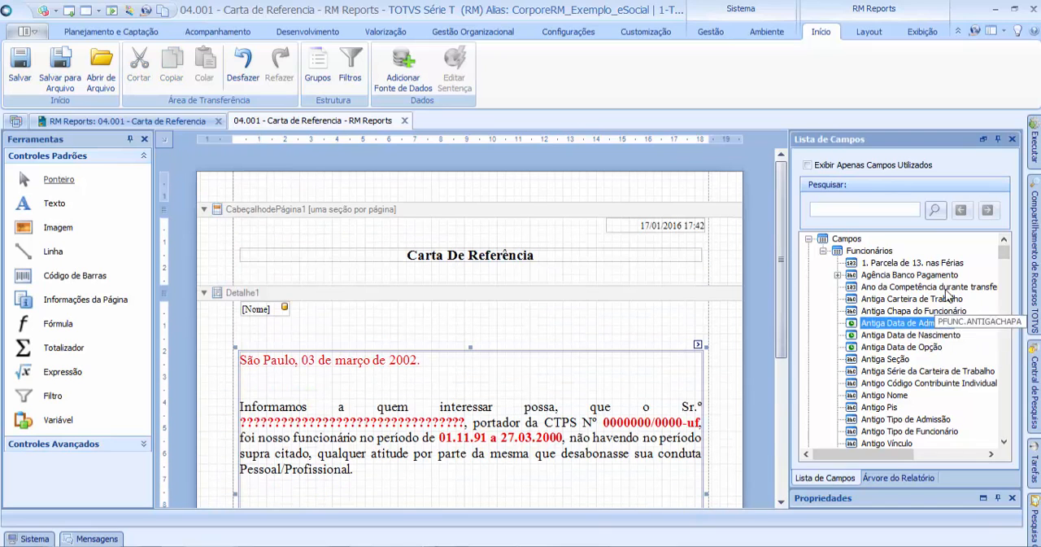
pyautogui.click(869, 251)
pyautogui.moveTo(1006, 257); pyautogui.dragTo(969, 344)
pyautogui.click(904, 301)
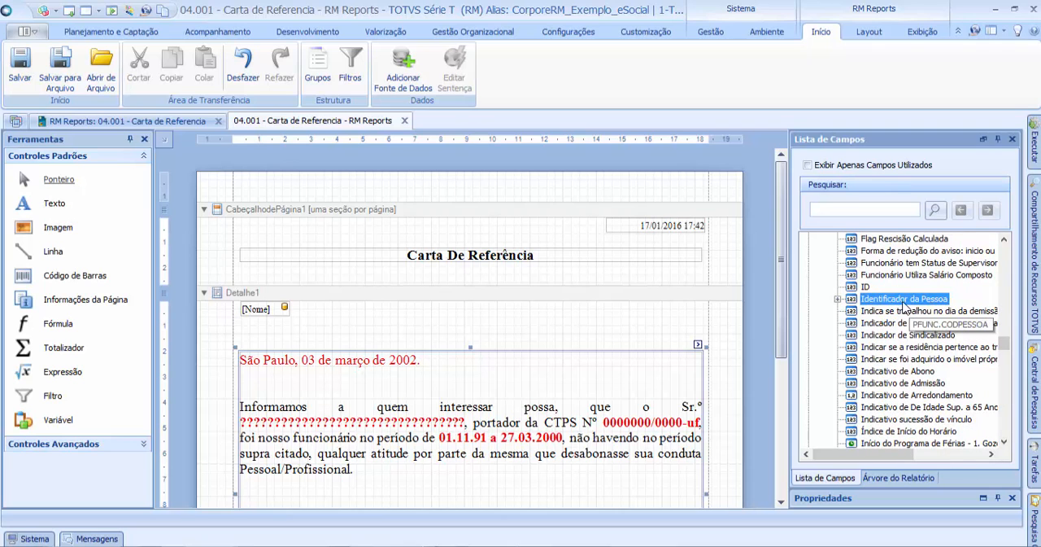
pyautogui.click(838, 300)
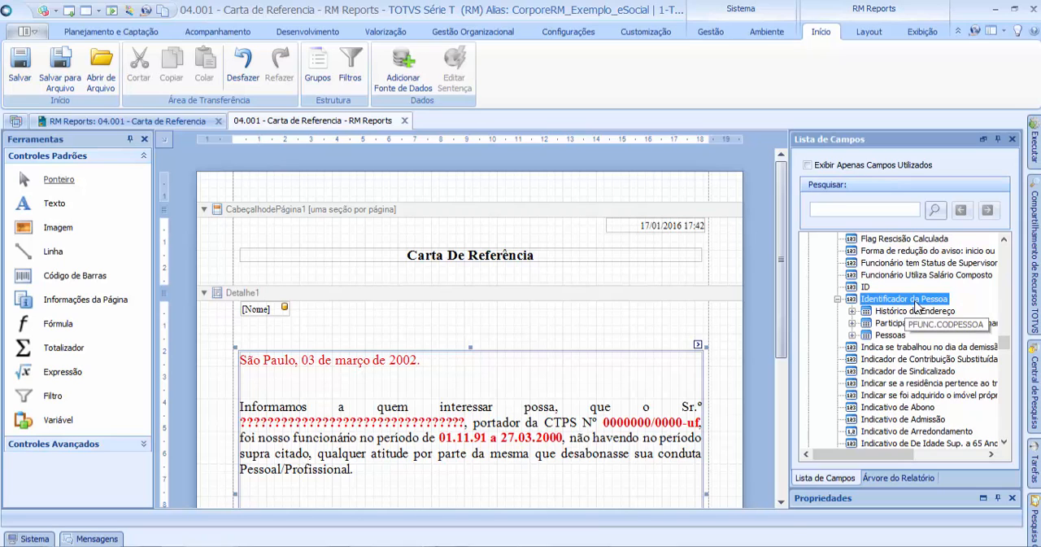
# Step: Expand the Pessoas (PPESSOA) table under Identificador da Pessoa to show its fields
pyautogui.moveTo(1004, 348); pyautogui.dragTo(1005, 353)
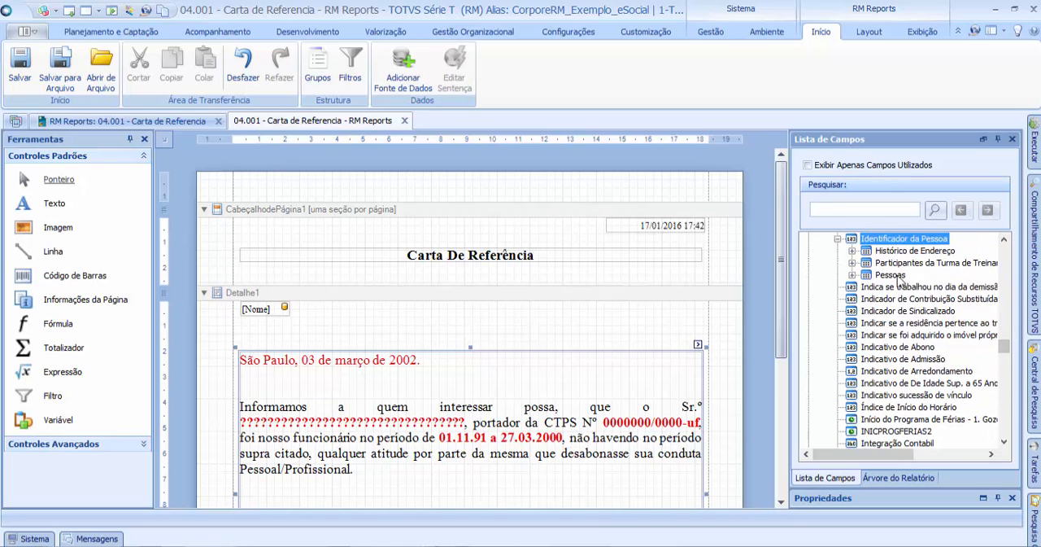
pyautogui.click(891, 275)
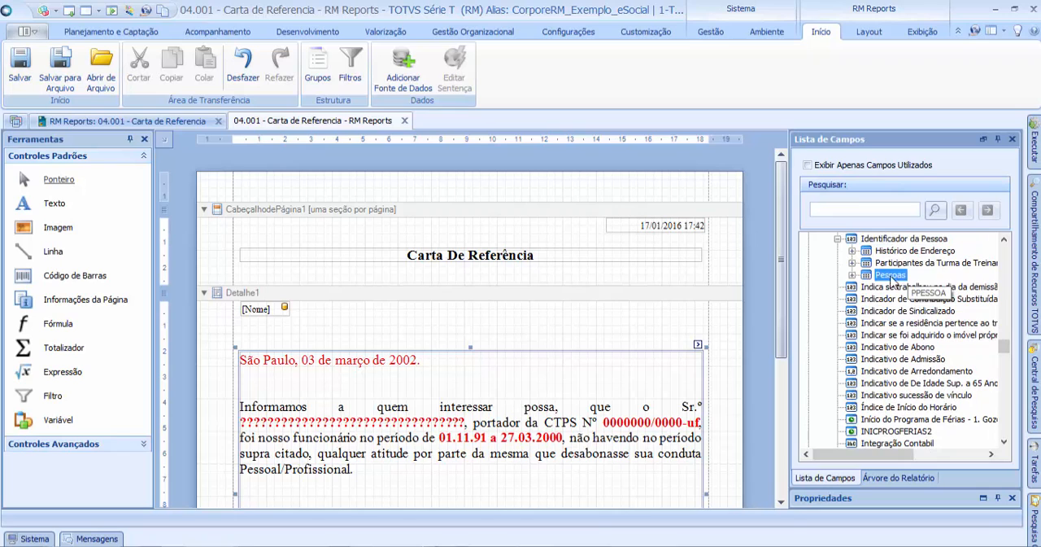
pyautogui.click(852, 275)
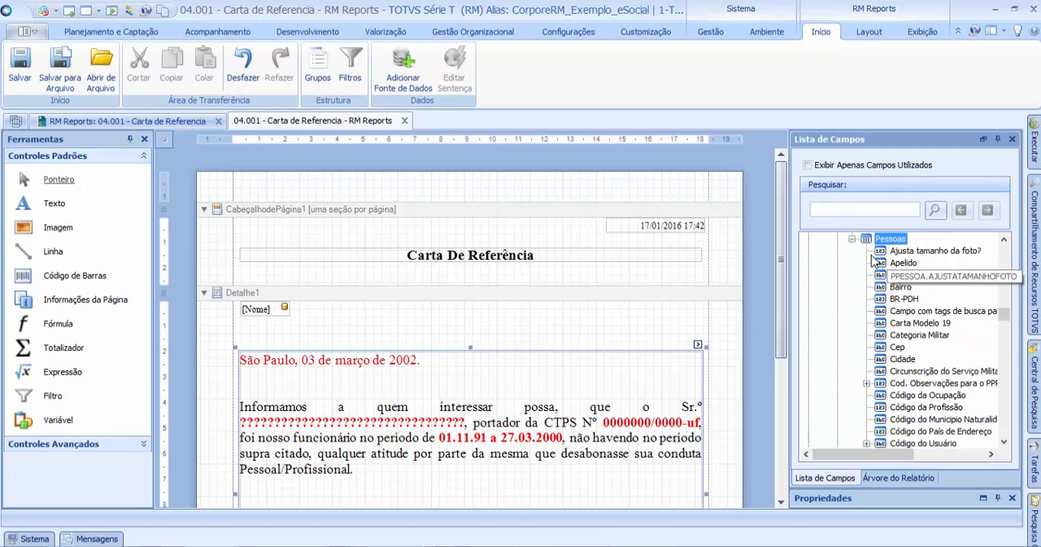
# Step: Look through the first fields of the Pessoas table for the employee's work card data
pyautogui.press('Down')
pyautogui.press('Down')
pyautogui.press('Down')
pyautogui.press('Down')
pyautogui.press('Down')
pyautogui.press('Down')
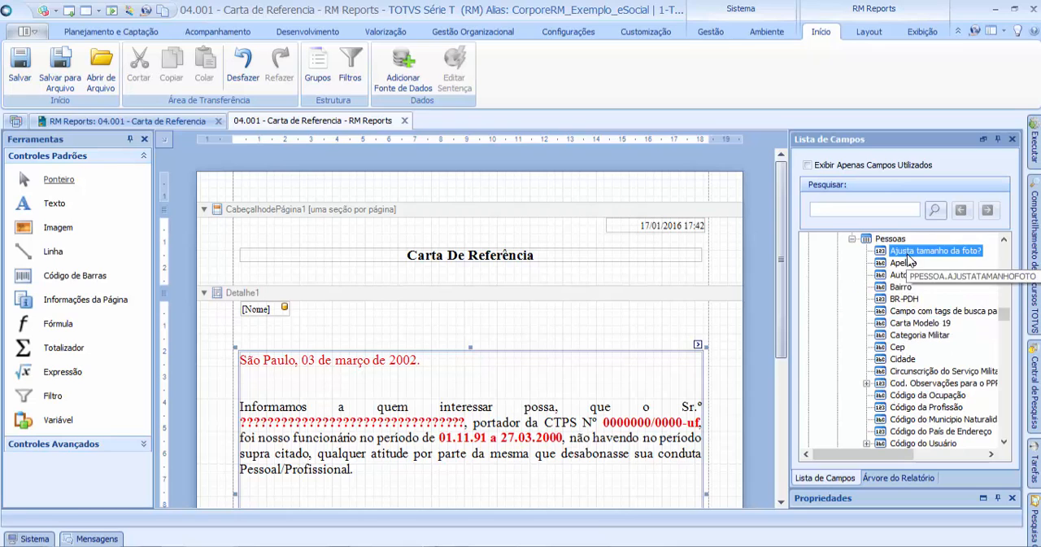
pyautogui.click(901, 361)
pyautogui.click(903, 396)
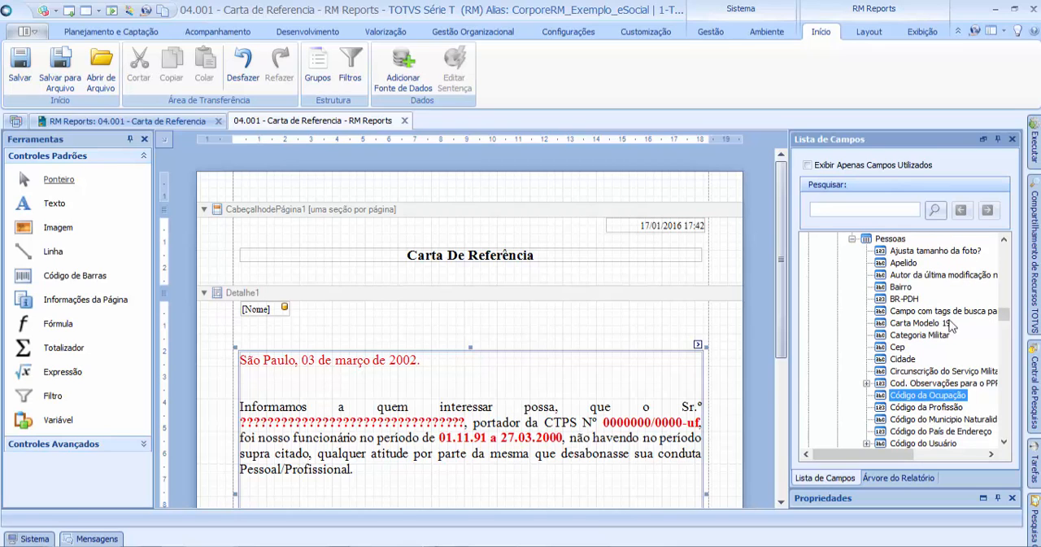
pyautogui.click(907, 263)
pyautogui.press('Down')
pyautogui.press('Down')
pyautogui.press('Down')
pyautogui.press('Down')
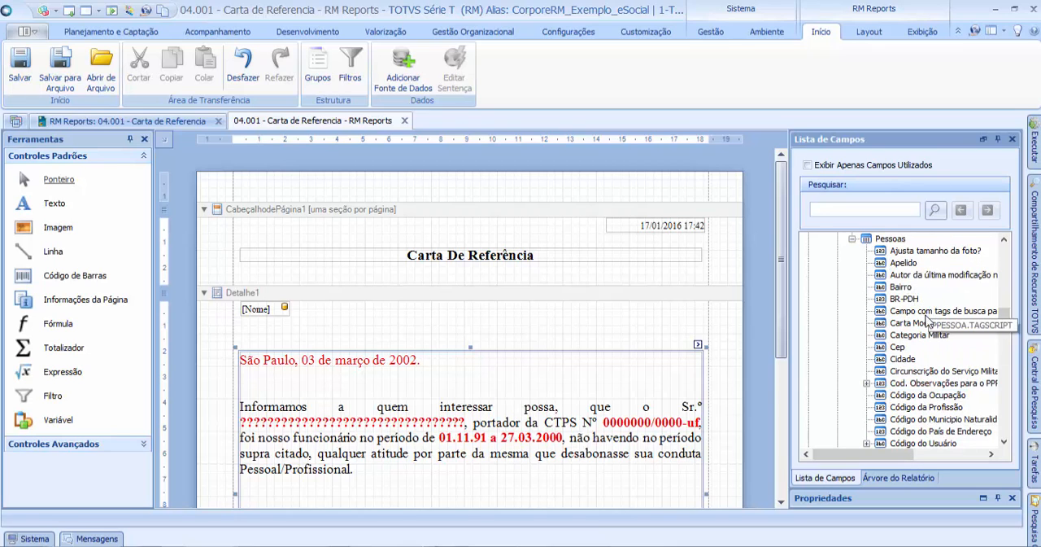
pyautogui.scroll(-4, 1004, 317)
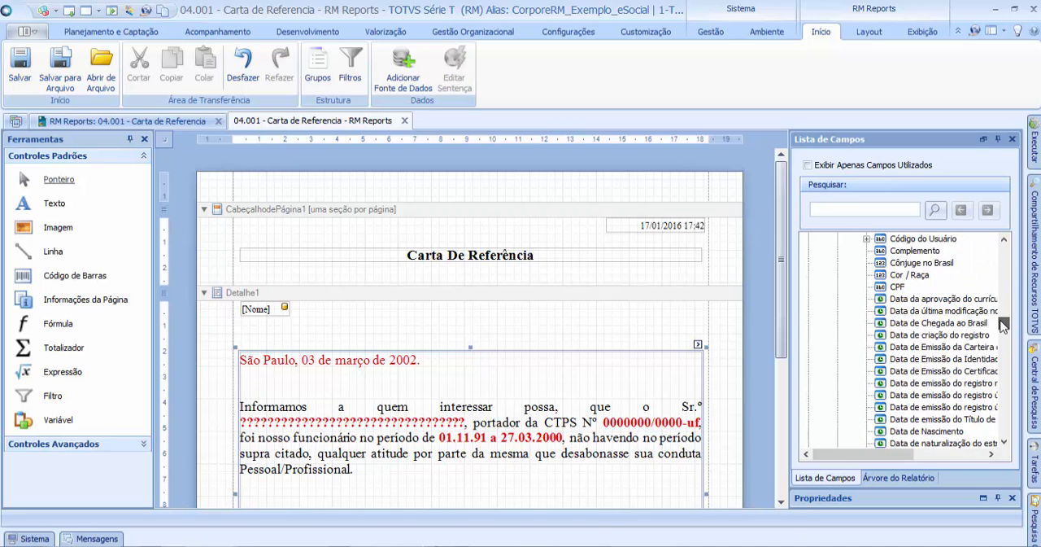
pyautogui.scroll(6, 1001, 317)
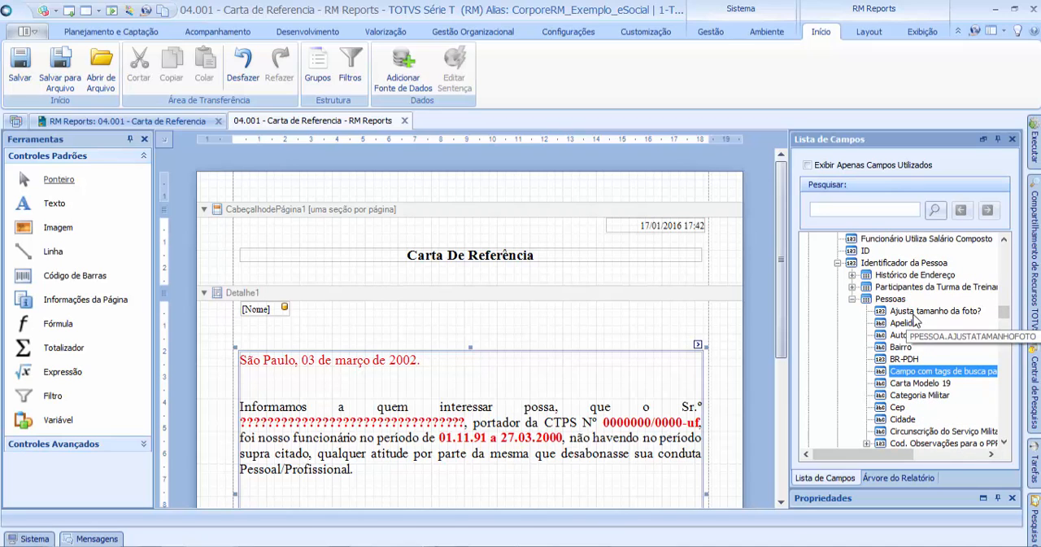
pyautogui.click(926, 311)
pyautogui.click(906, 326)
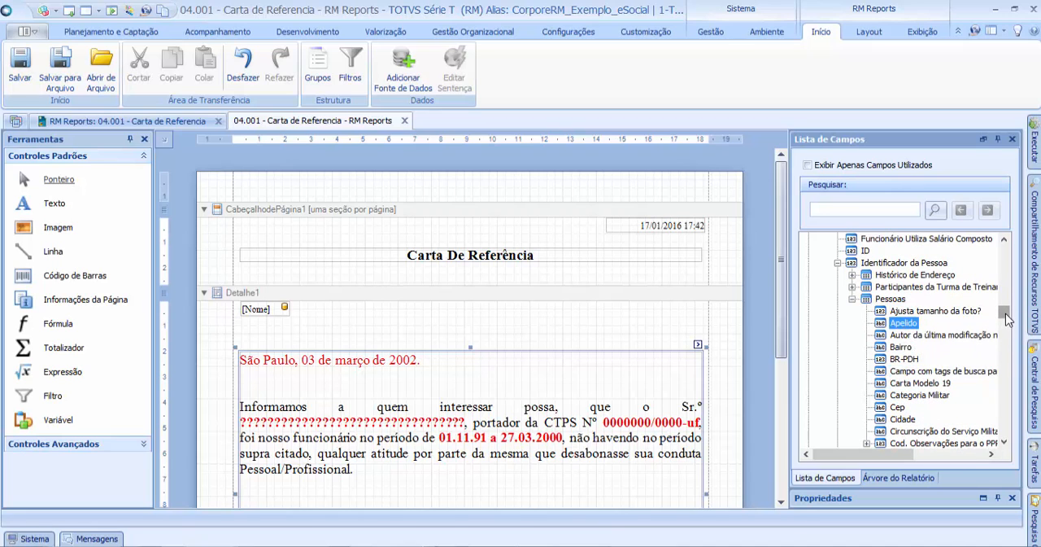
# Step: Place the Pessoas field Nº da Carteira de Trabalho beside Nome in the Detalhe1 band, about 2.2 cm wide
pyautogui.moveTo(1005, 314); pyautogui.dragTo(1001, 339)
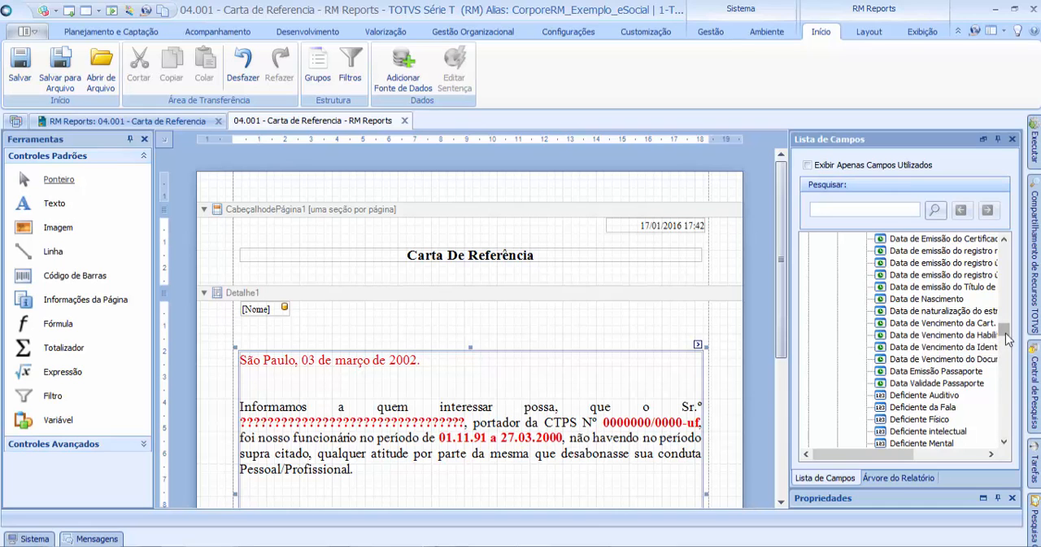
pyautogui.moveTo(1009, 328); pyautogui.dragTo(1003, 358)
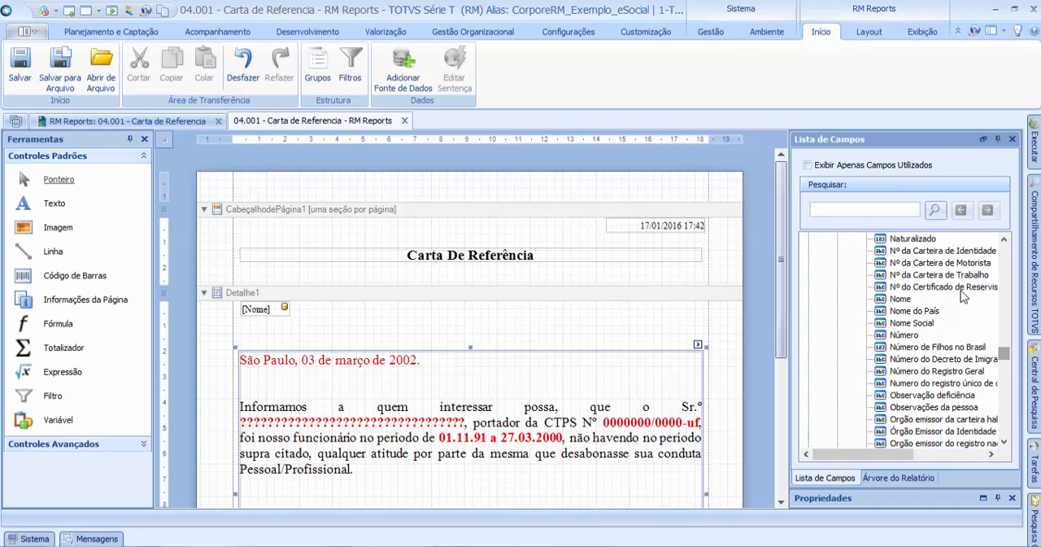
pyautogui.click(947, 277)
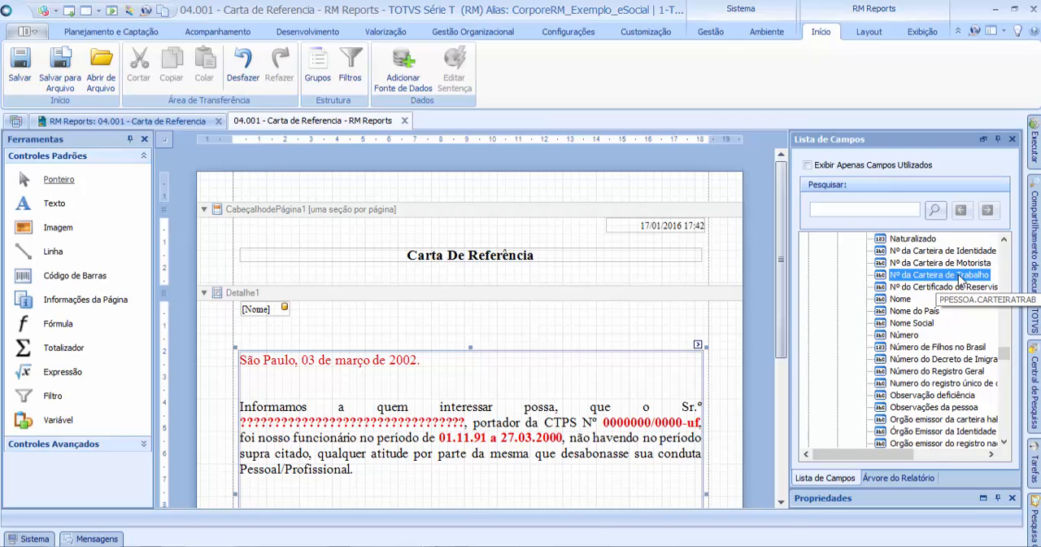
pyautogui.moveTo(962, 280); pyautogui.dragTo(382, 323)
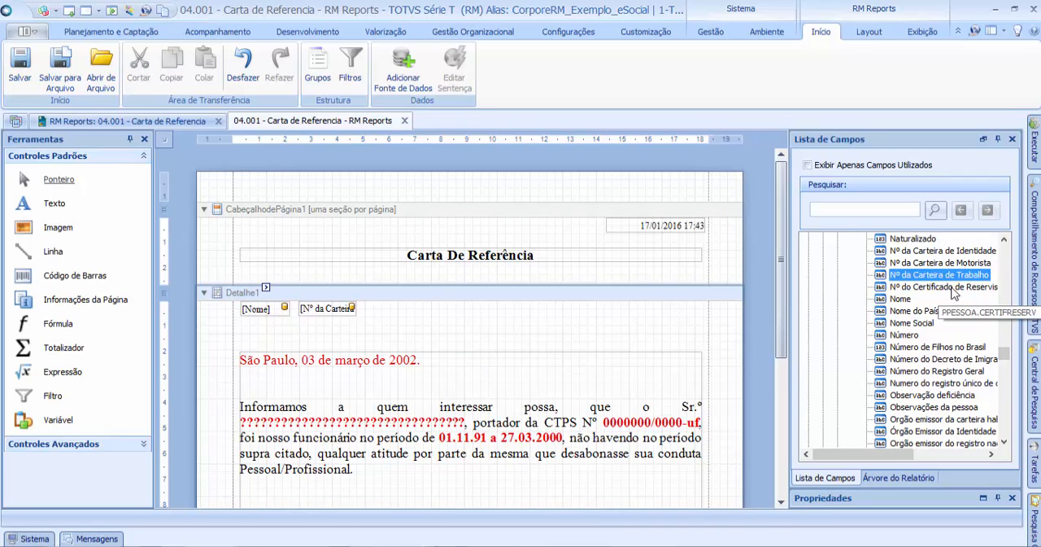
# Step: Place the Série da Carteira de Trabalho field beside Nº da Carteira de Trabalho, about 1.2 cm wide
pyautogui.click(1004, 368)
pyautogui.moveTo(1004, 365); pyautogui.dragTo(1004, 363)
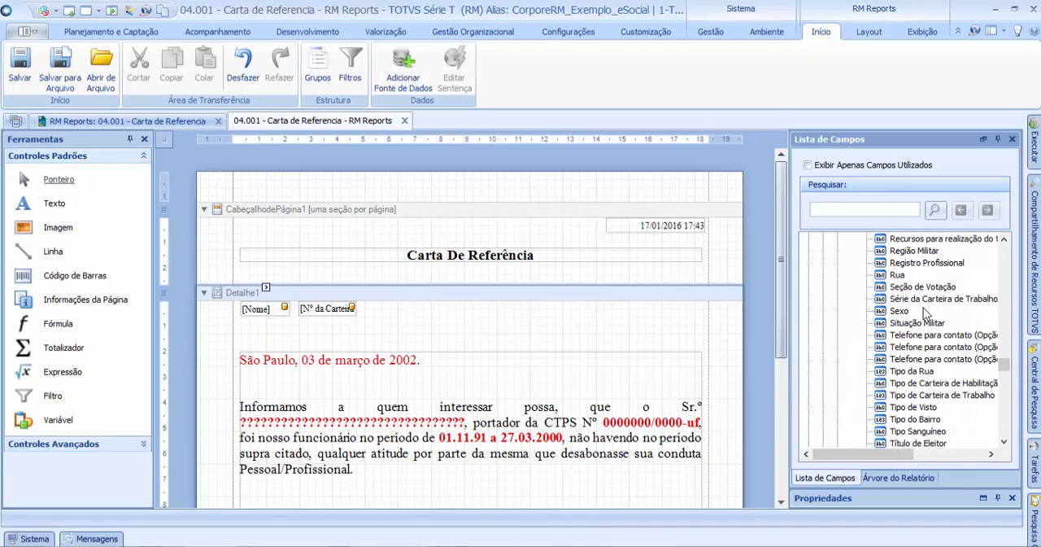
pyautogui.click(964, 301)
pyautogui.moveTo(959, 299); pyautogui.dragTo(408, 311)
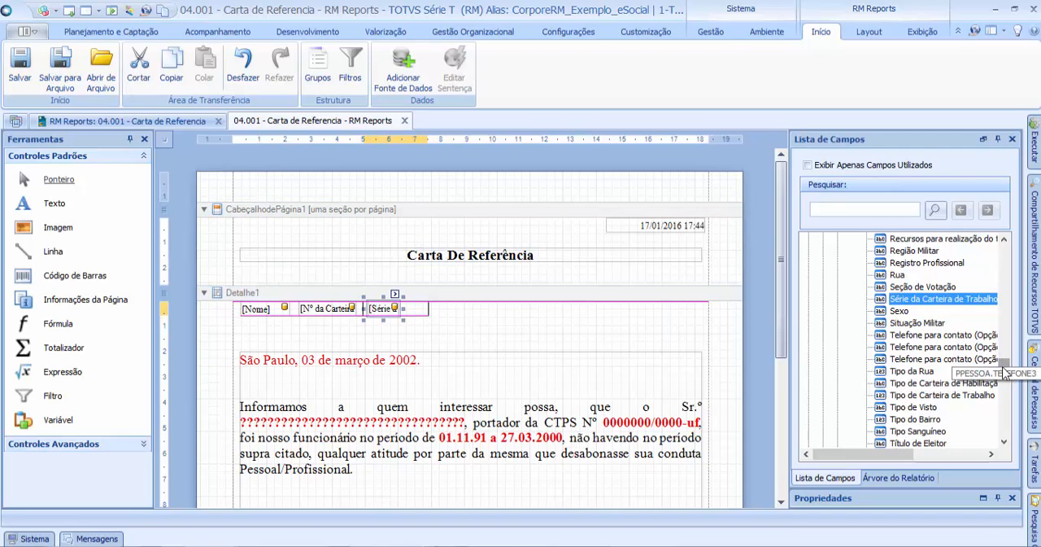
# Step: Place the Uf da Carteira de Trabalho field after the Série field, about 0.6 cm wide, and check the row against the letter's CTPS placeholder
pyautogui.moveTo(1004, 366)
pyautogui.mouseDown()
pyautogui.moveTo(1002, 353)
pyautogui.moveTo(1003, 375)
pyautogui.mouseUp()
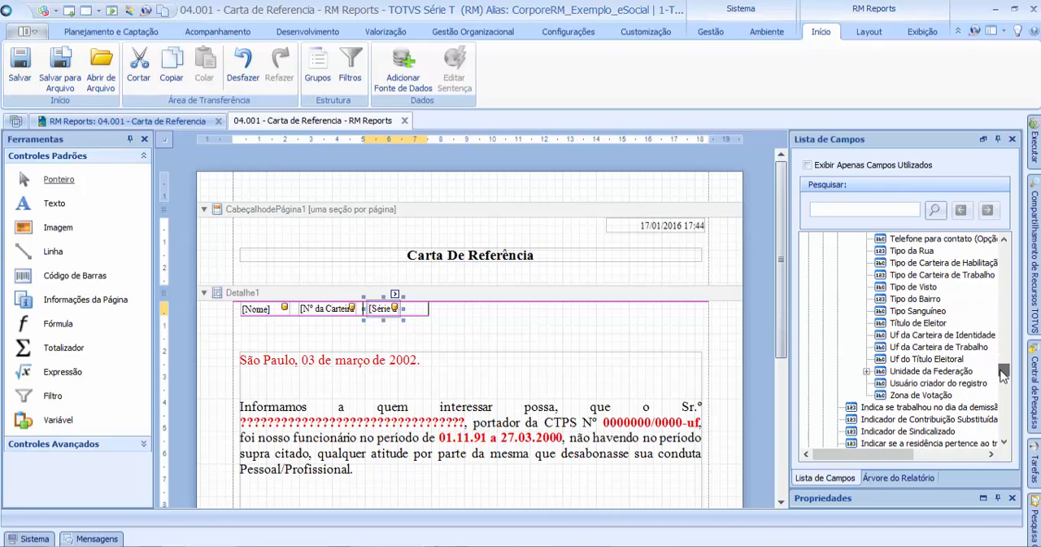
pyautogui.click(949, 335)
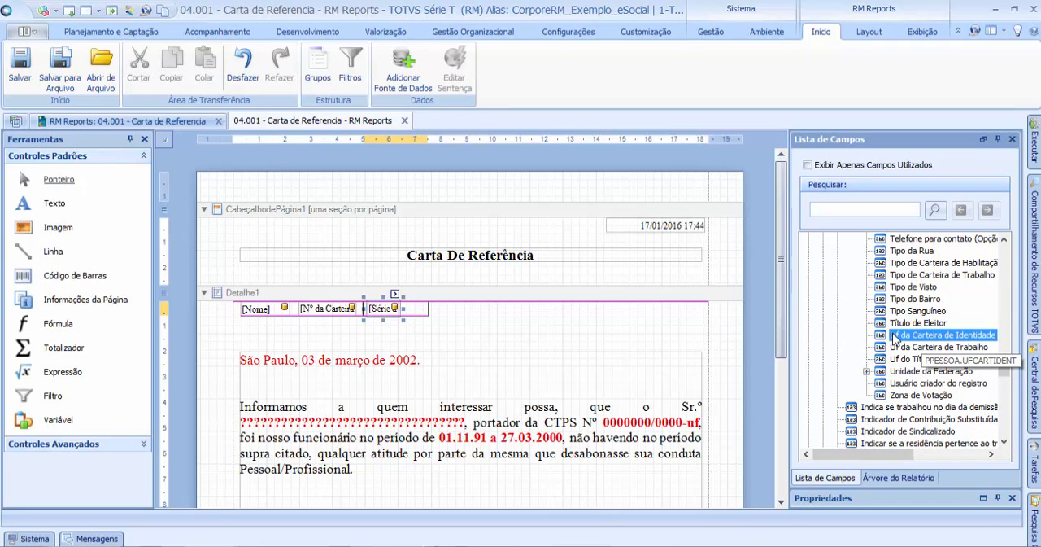
pyautogui.click(943, 347)
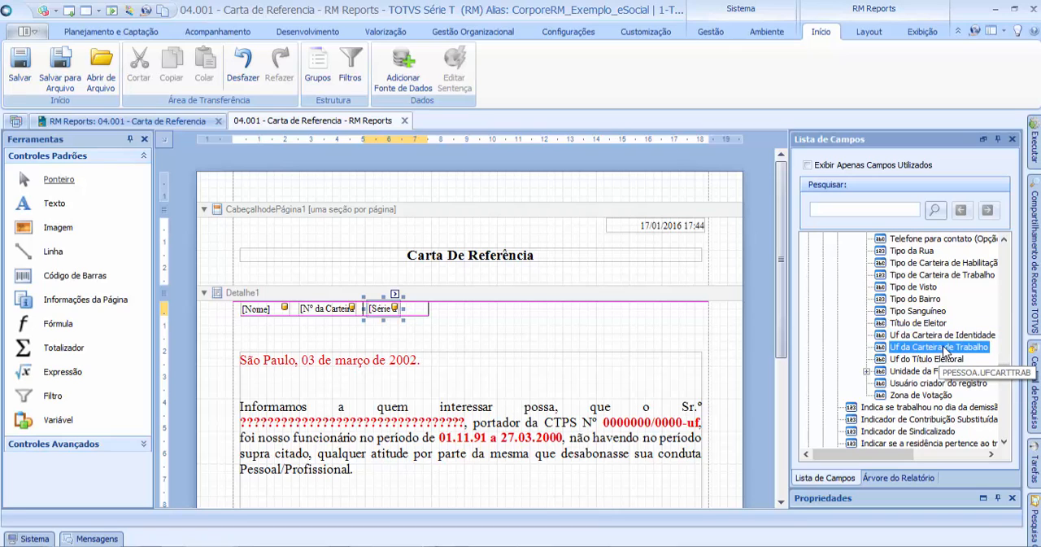
pyautogui.moveTo(921, 355); pyautogui.dragTo(409, 310)
pyautogui.click(345, 308)
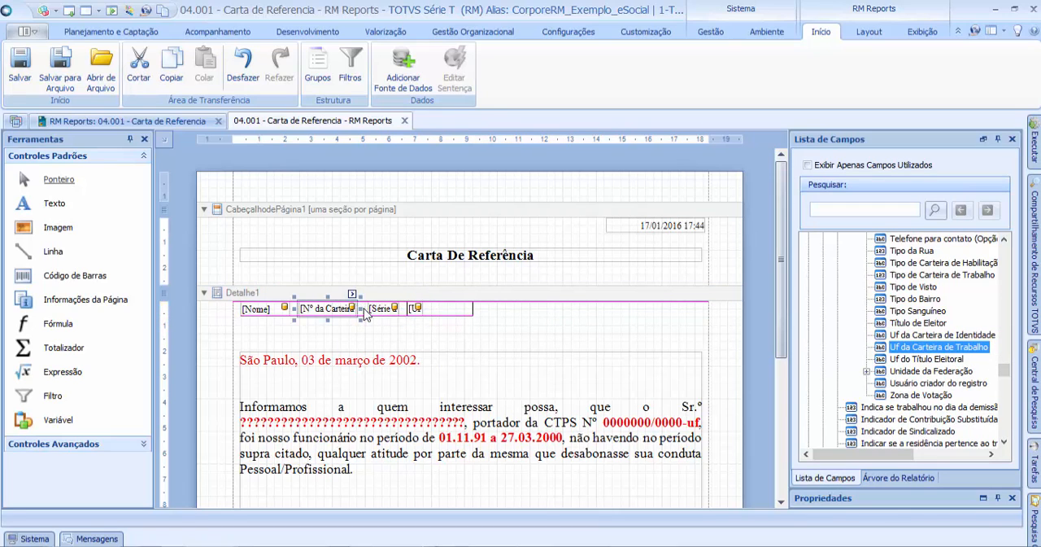
pyautogui.click(443, 317)
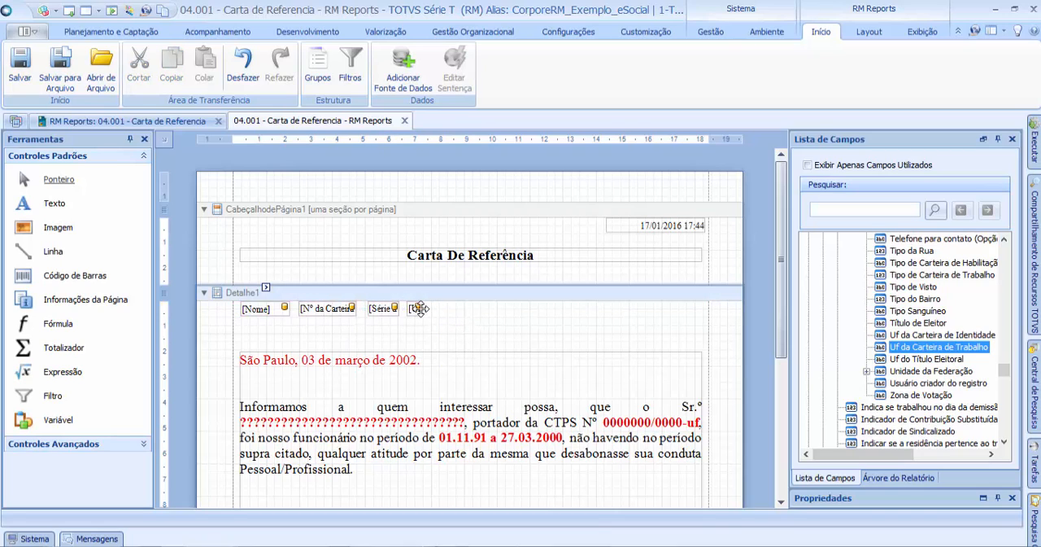
pyautogui.click(421, 309)
pyautogui.click(543, 331)
pyautogui.click(630, 423)
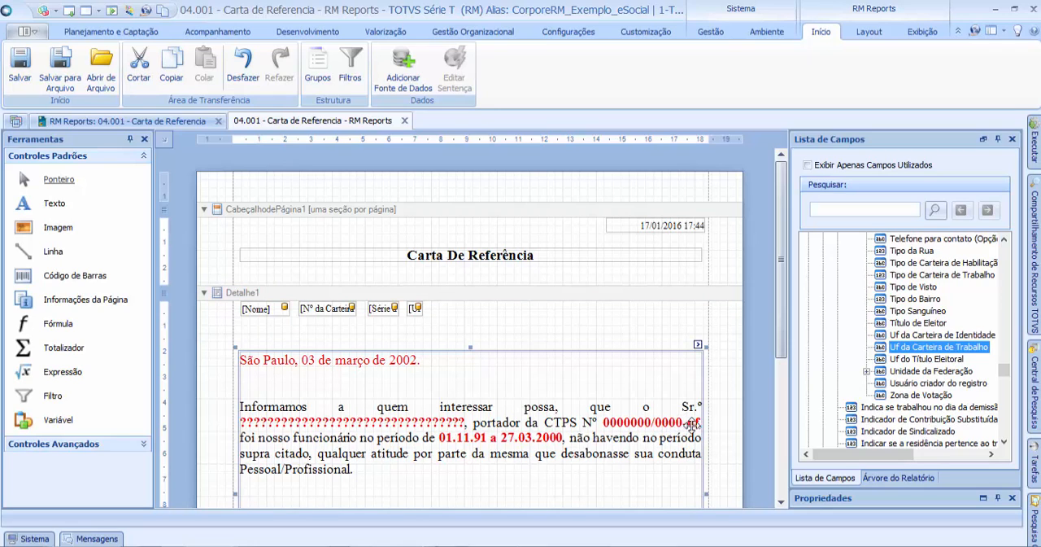
pyautogui.click(443, 313)
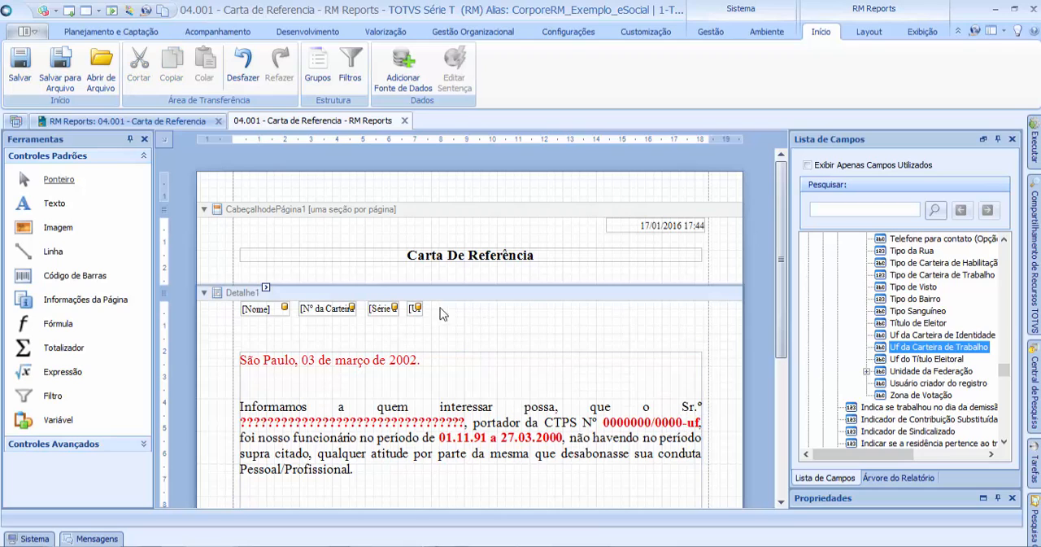
pyautogui.click(345, 308)
pyautogui.click(556, 326)
# Step: Place the Funcionários fields Data de Admissão and Data de Demissão after the Uf field in Detalhe1, each about 1.8 cm wide
pyautogui.scroll(-3, 773, 350)
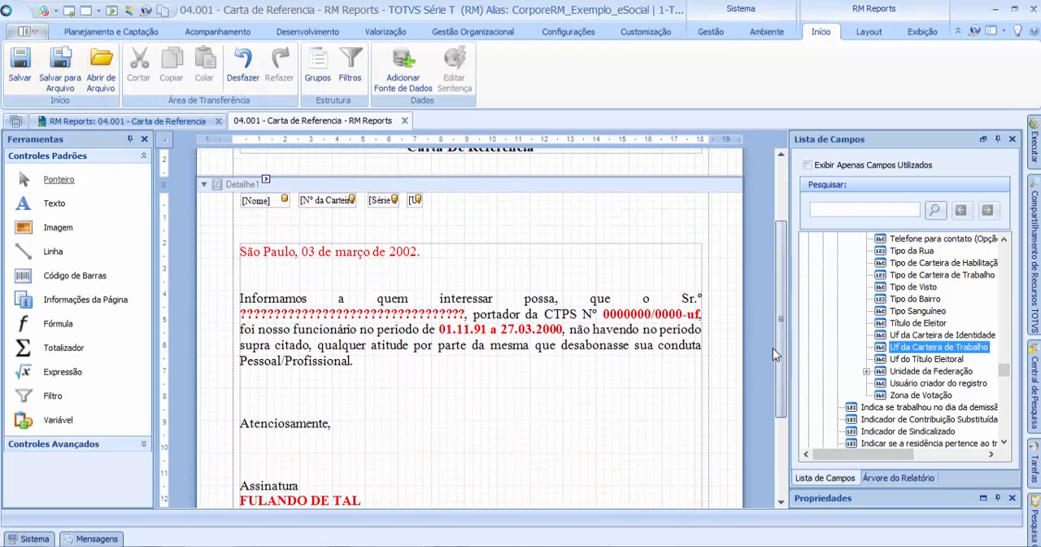
pyautogui.click(513, 340)
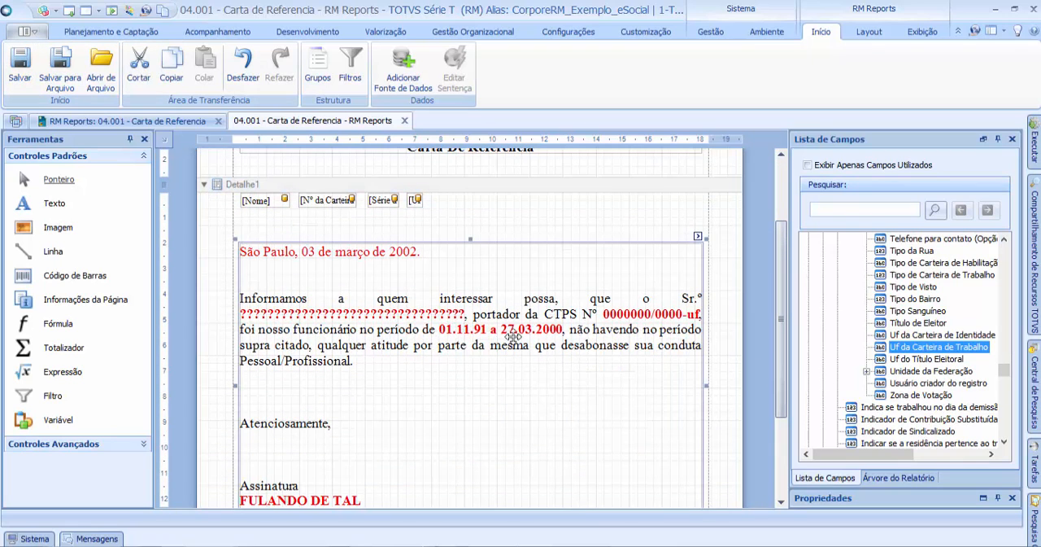
pyautogui.moveTo(1005, 374); pyautogui.dragTo(1004, 313)
pyautogui.click(851, 323)
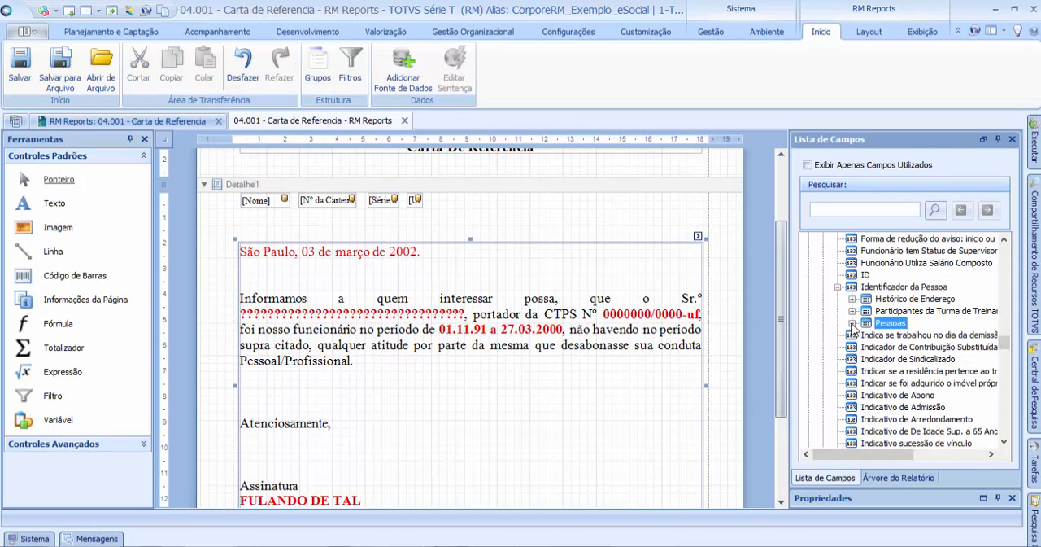
pyautogui.click(838, 287)
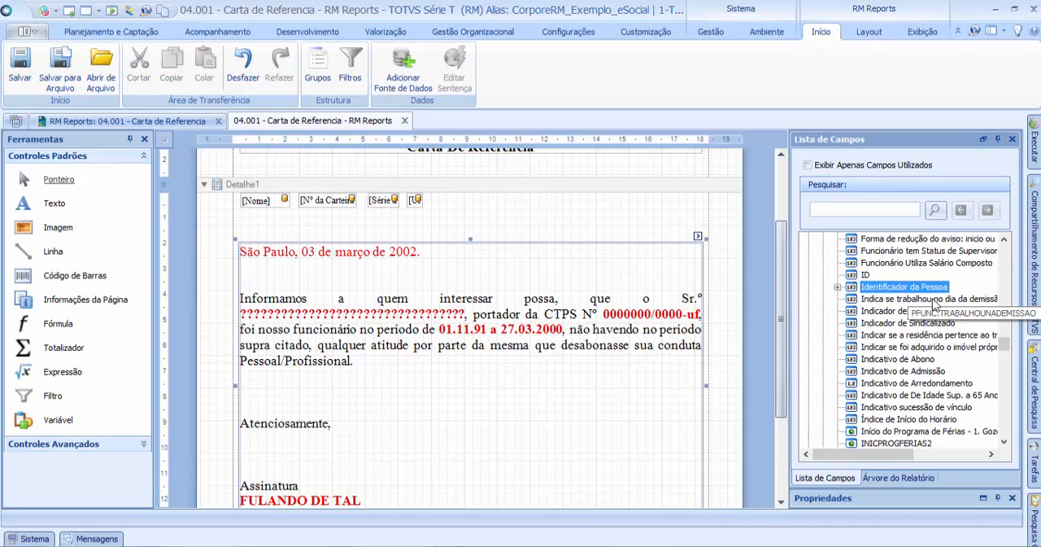
pyautogui.moveTo(1002, 344); pyautogui.dragTo(999, 297)
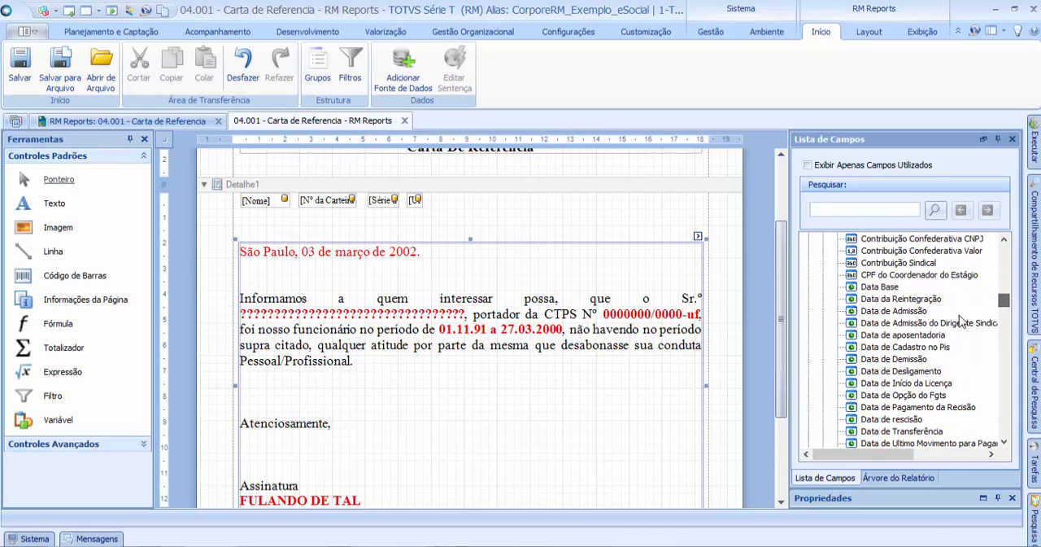
pyautogui.click(893, 312)
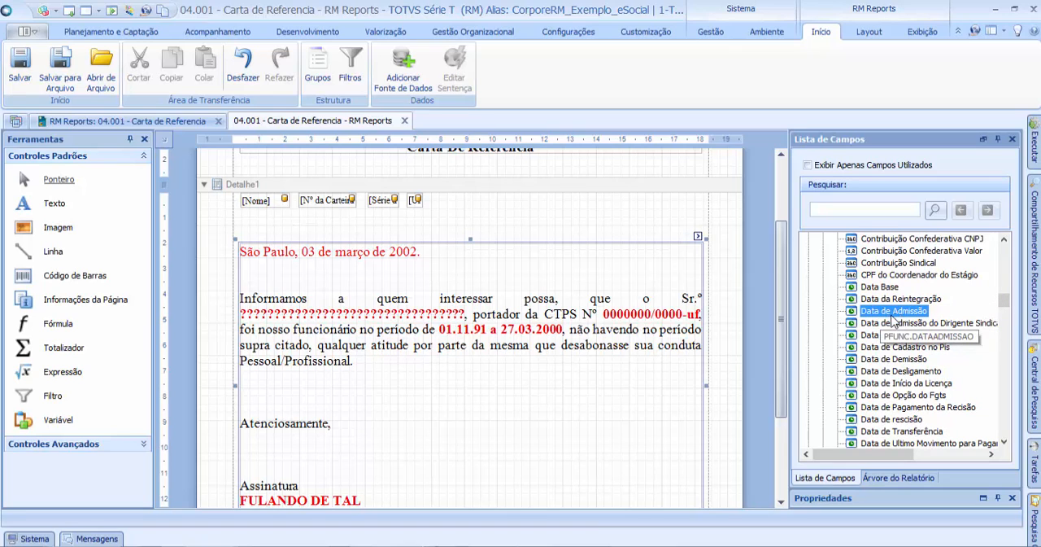
pyautogui.moveTo(891, 316); pyautogui.dragTo(468, 205)
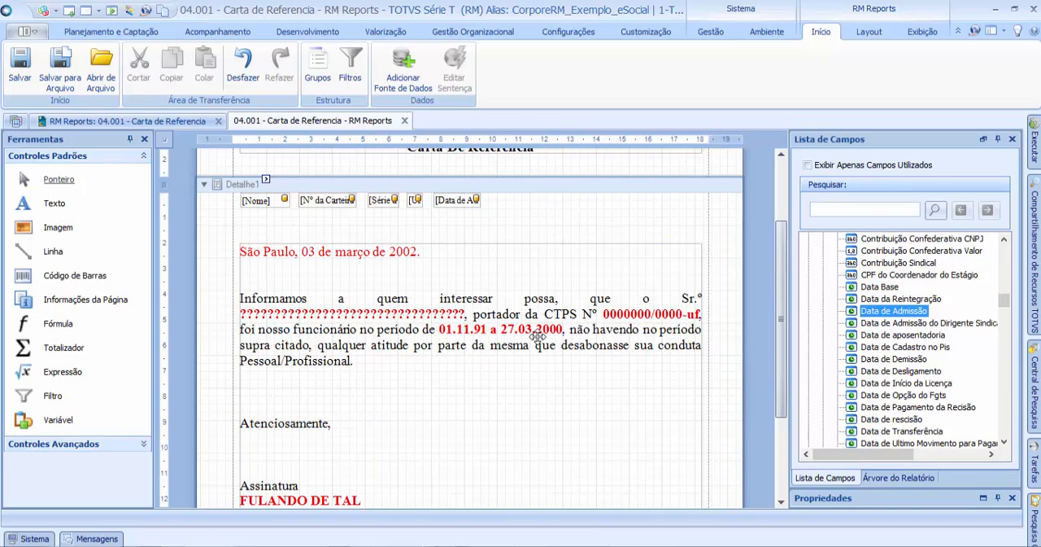
pyautogui.click(926, 359)
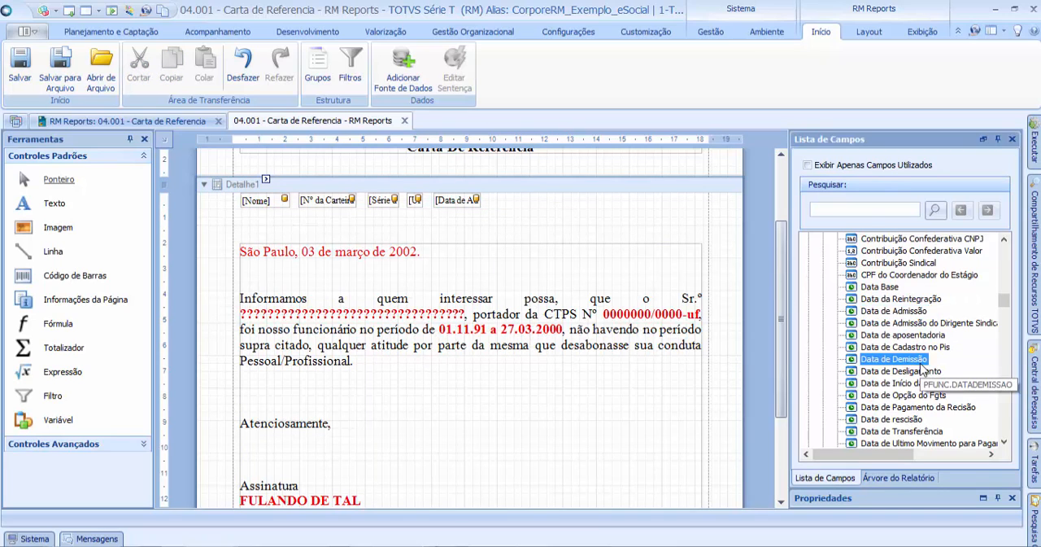
pyautogui.moveTo(915, 366); pyautogui.dragTo(530, 204)
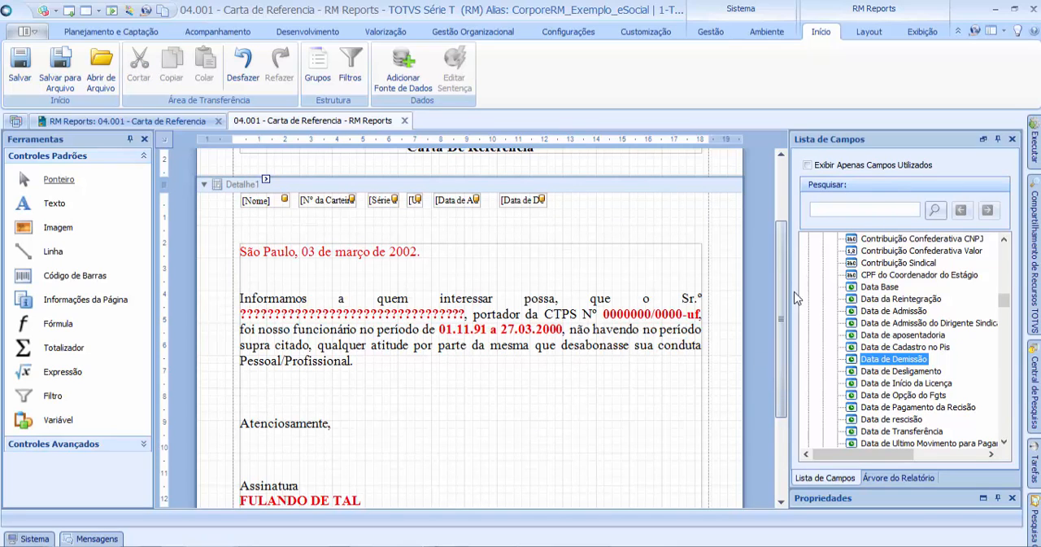
# Step: Expand the Seções table under the Funcionários field Código da Seção to reach the city for the letter's date line
pyautogui.moveTo(786, 297); pyautogui.dragTo(785, 287)
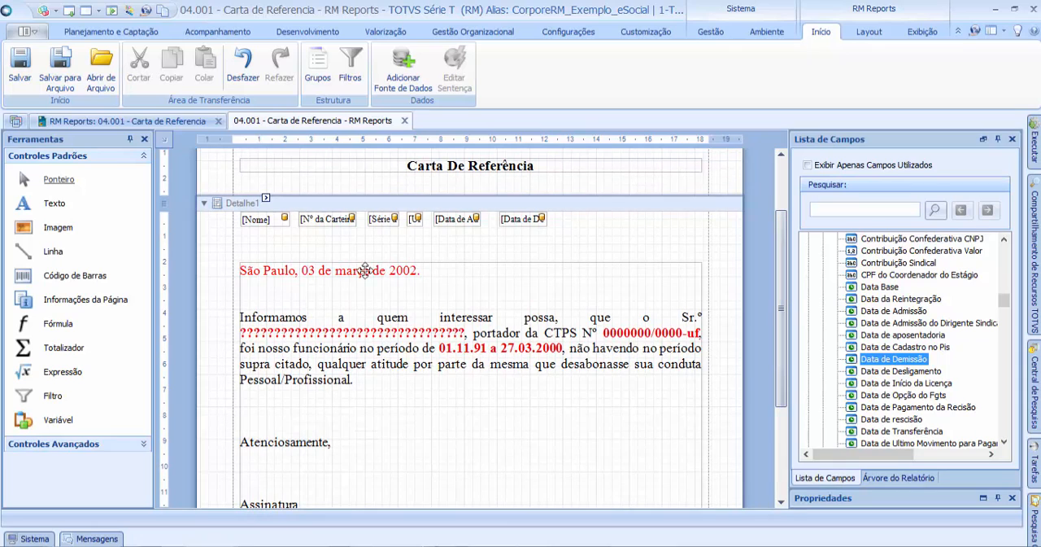
pyautogui.click(280, 268)
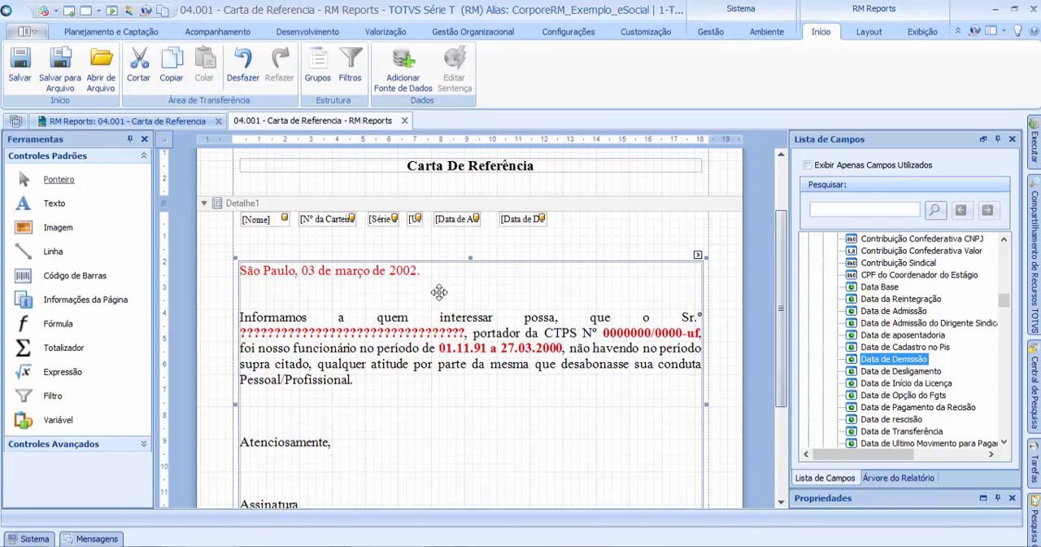
pyautogui.click(608, 244)
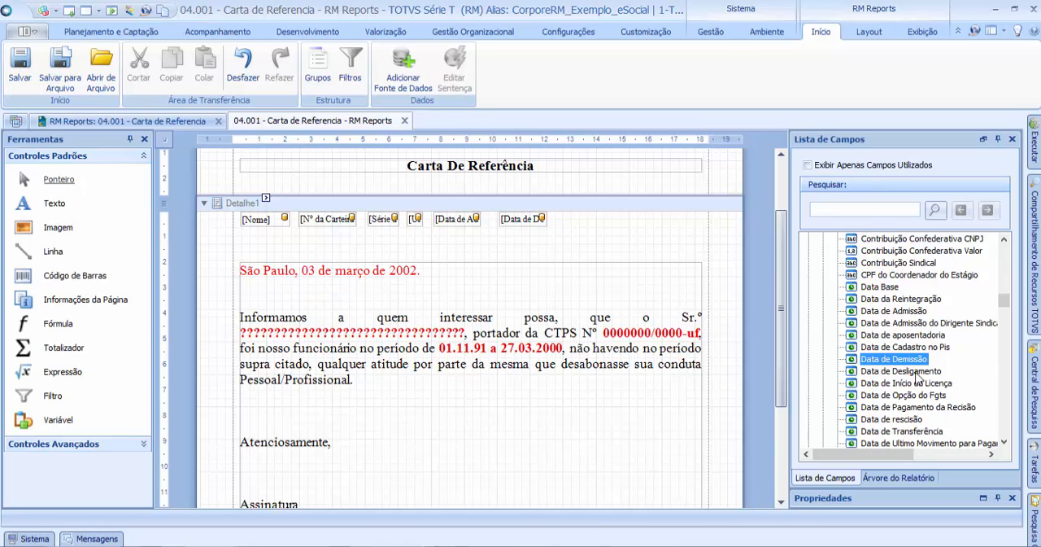
pyautogui.moveTo(1005, 303); pyautogui.dragTo(1005, 280)
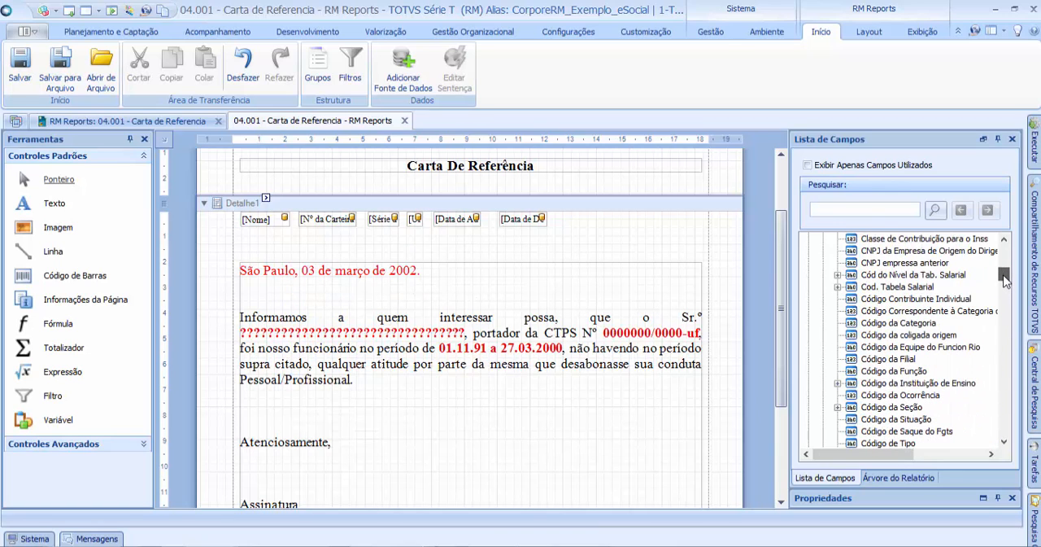
pyautogui.click(892, 406)
pyautogui.moveTo(1006, 276); pyautogui.dragTo(1006, 282)
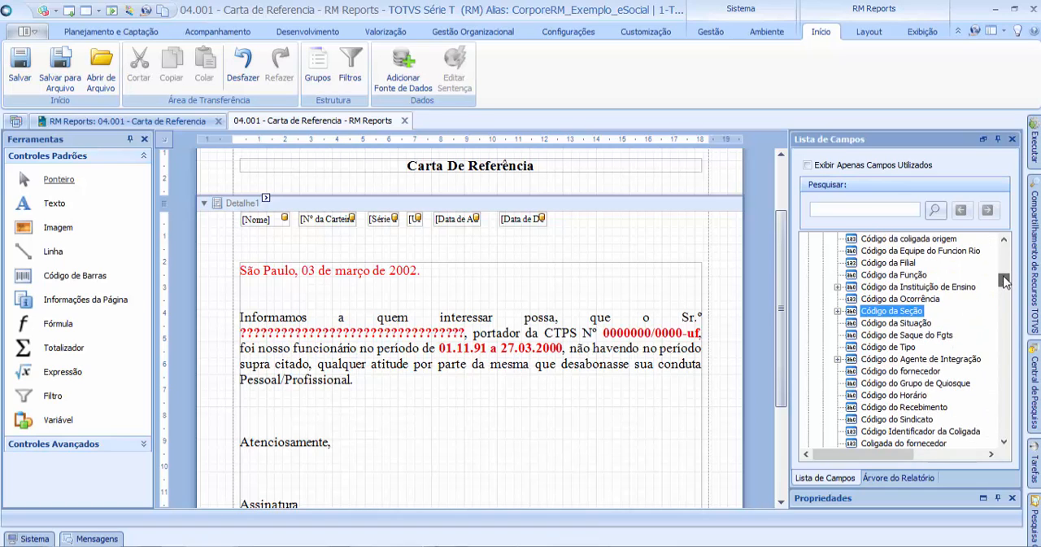
pyautogui.click(838, 311)
pyautogui.click(886, 323)
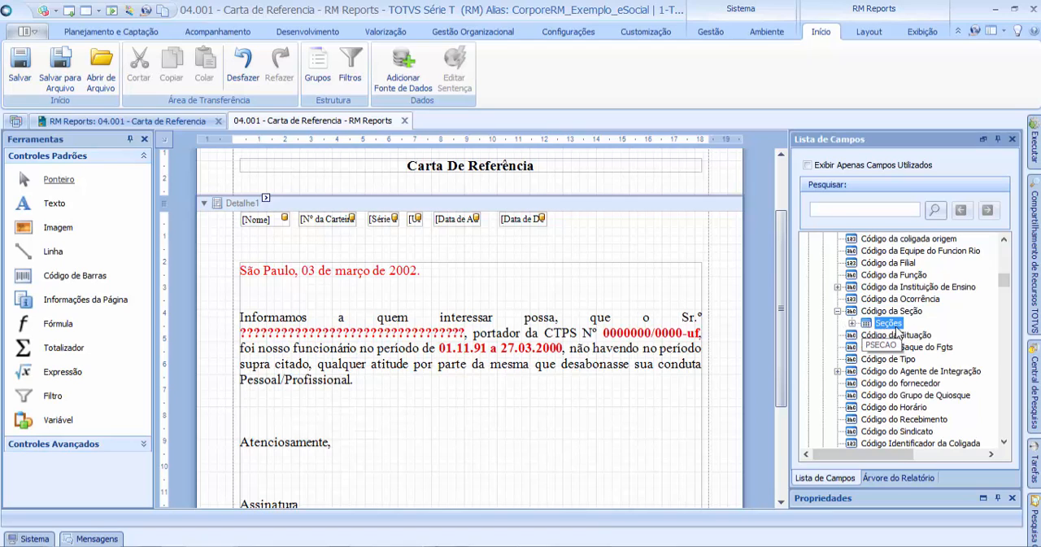
pyautogui.click(853, 323)
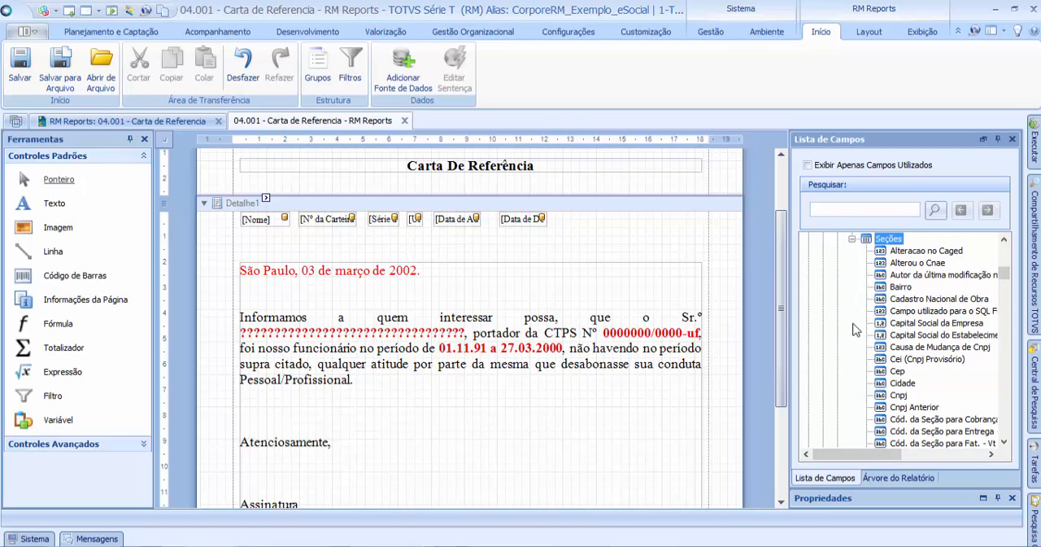
# Step: Place the Seções field Cidade after Data de Demissão in the Detalhe1 band and shorten it to about 4.4 cm
pyautogui.click(915, 298)
pyautogui.click(904, 371)
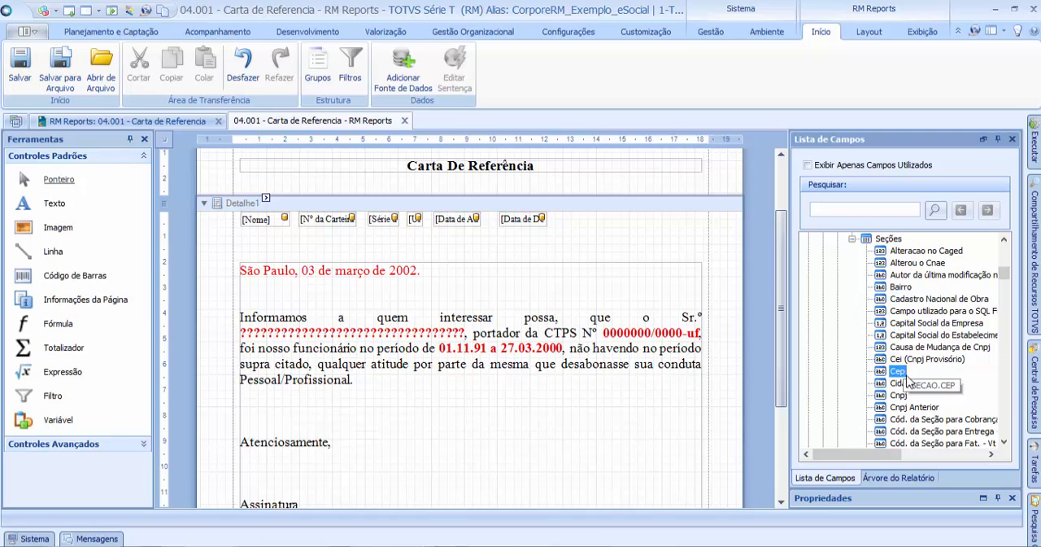
pyautogui.click(913, 311)
pyautogui.click(907, 287)
pyautogui.click(915, 360)
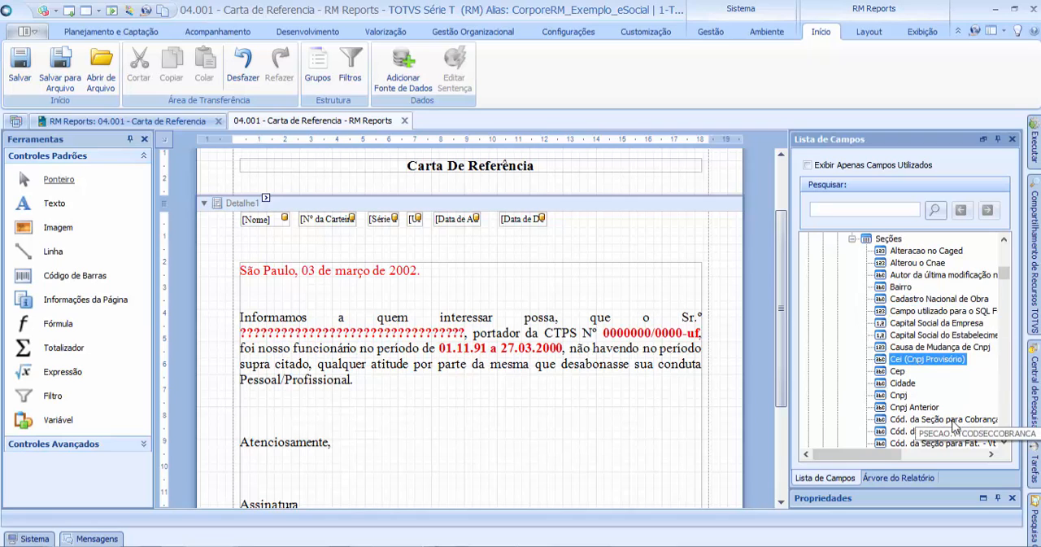
pyautogui.click(905, 383)
pyautogui.moveTo(915, 360); pyautogui.dragTo(593, 221)
pyautogui.click(619, 233)
pyautogui.click(727, 219)
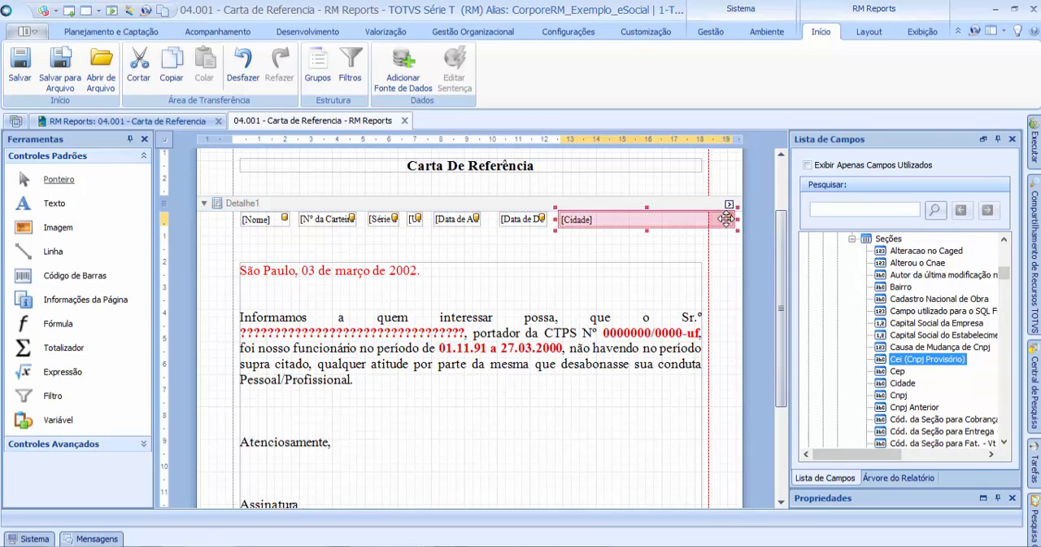
pyautogui.moveTo(727, 218); pyautogui.dragTo(675, 220)
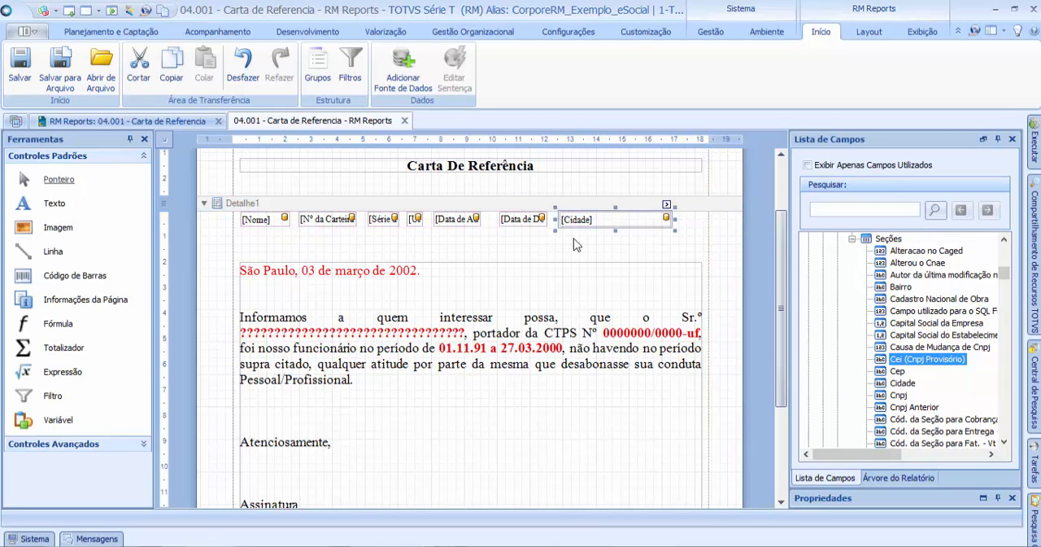
pyautogui.click(599, 237)
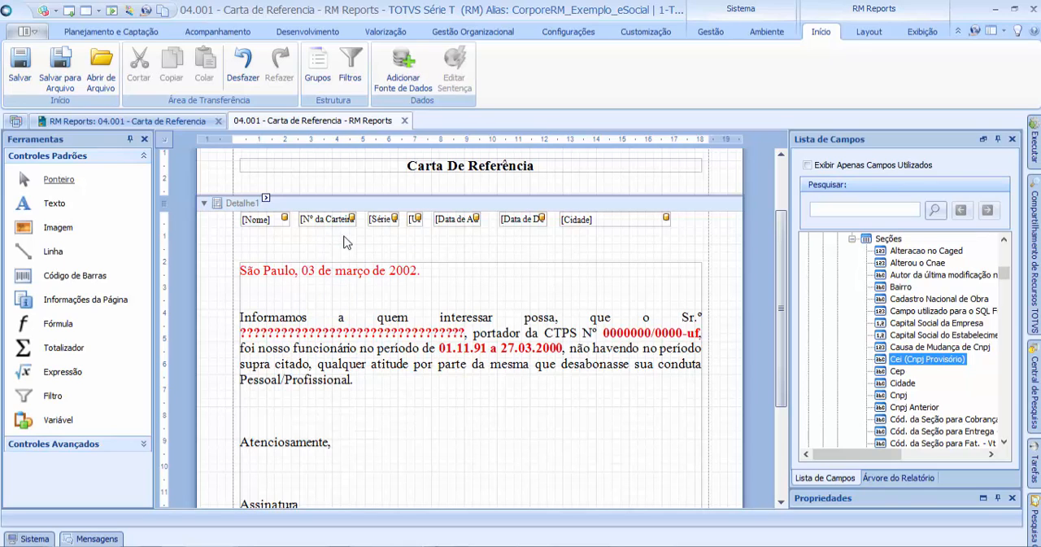
# Step: Add an Expressão control about 2.6 cm wide between the field row and the letter text
pyautogui.moveTo(50, 380); pyautogui.dragTo(50, 371)
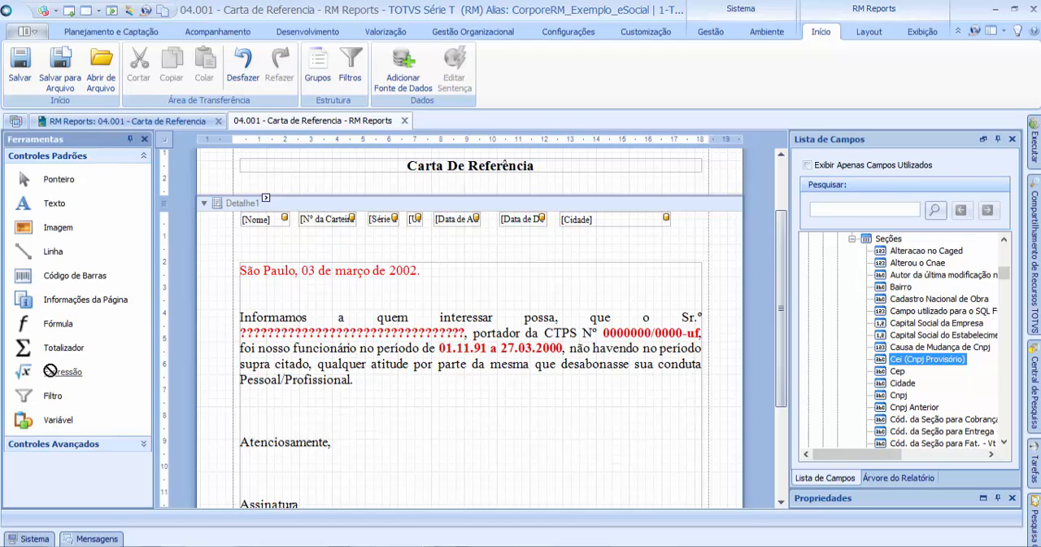
pyautogui.moveTo(172, 315); pyautogui.dragTo(370, 245)
pyautogui.click(491, 250)
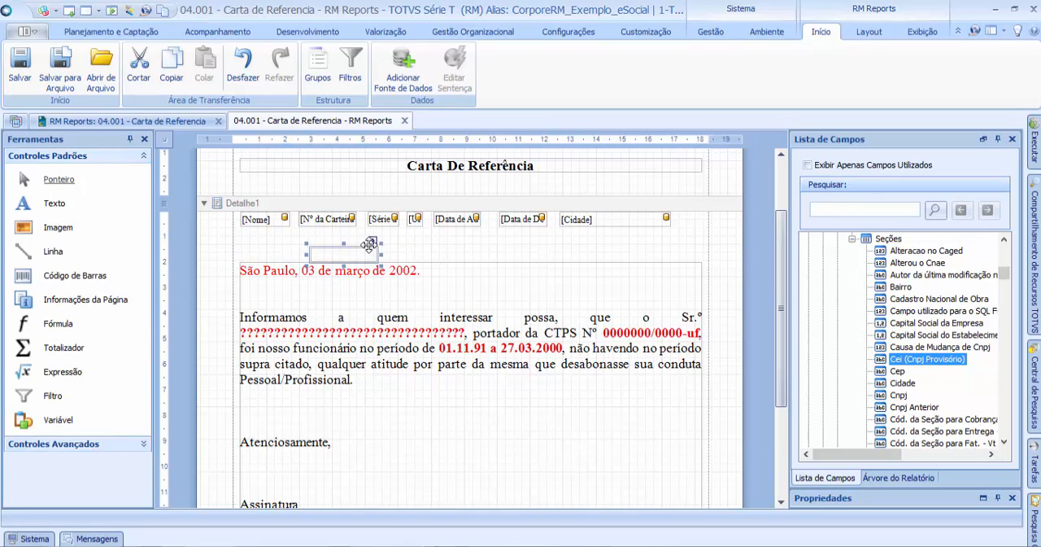
# Step: Set the new control's expression to the date function Today
pyautogui.click(374, 241)
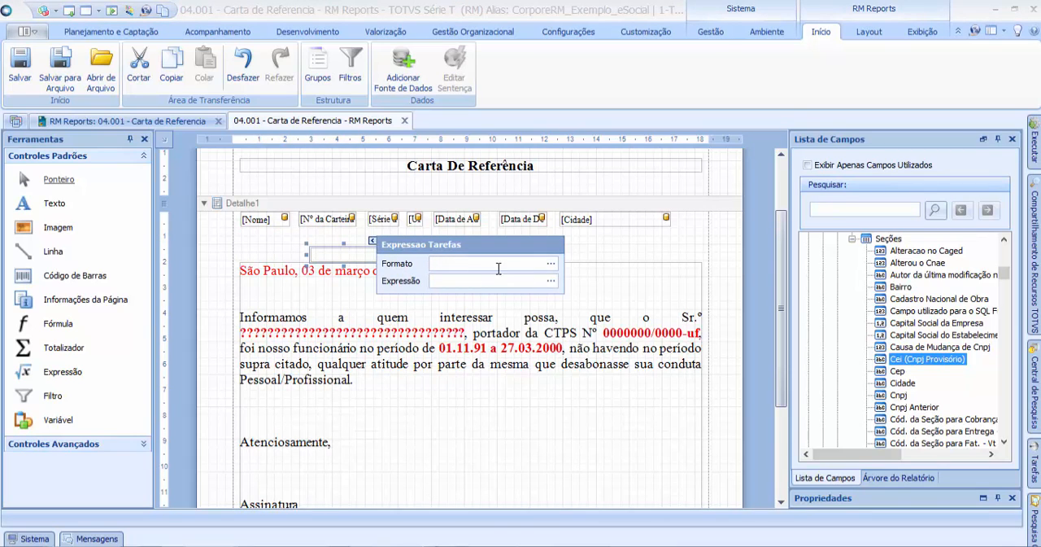
pyautogui.click(551, 281)
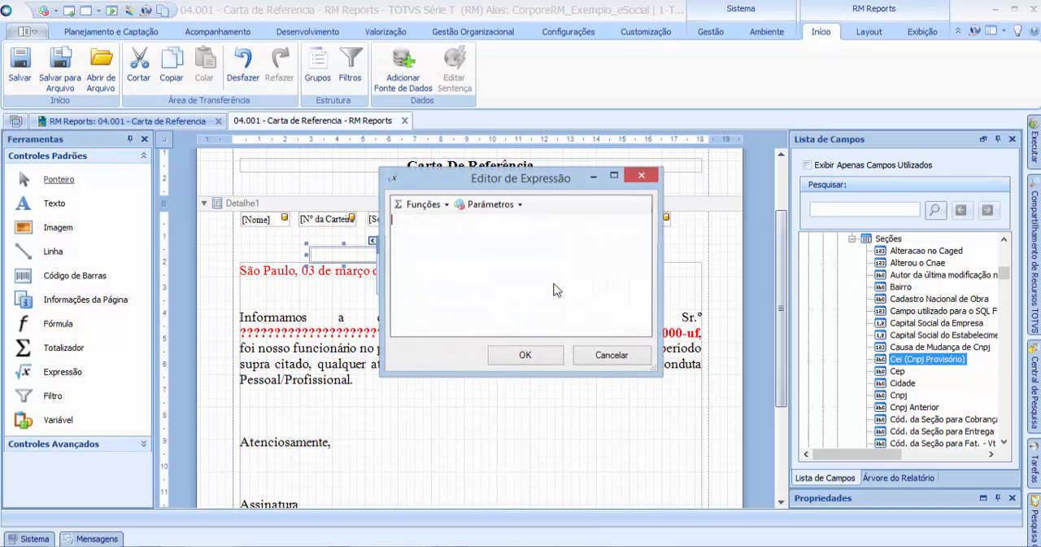
pyautogui.click(441, 207)
pyautogui.moveTo(447, 244)
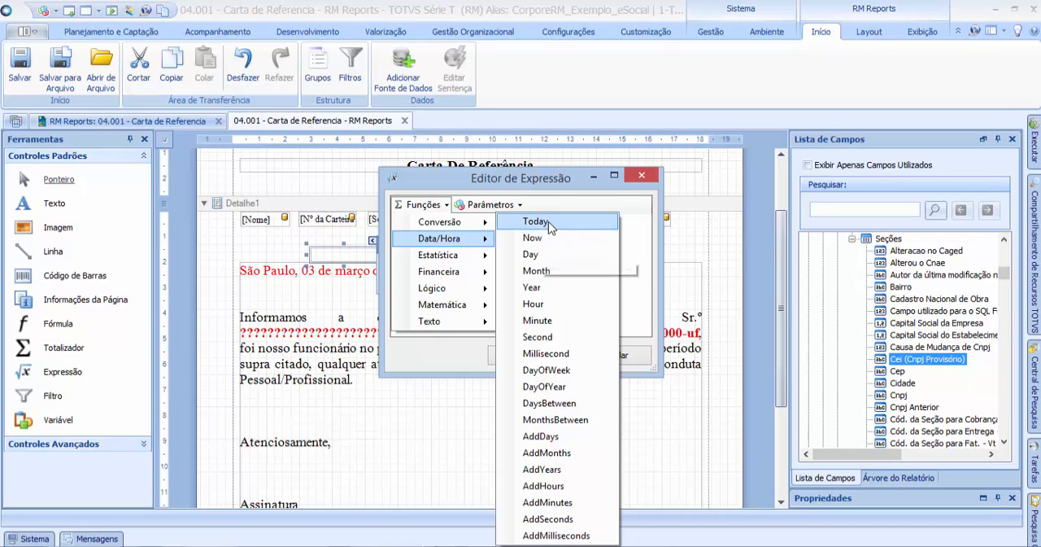
pyautogui.click(548, 221)
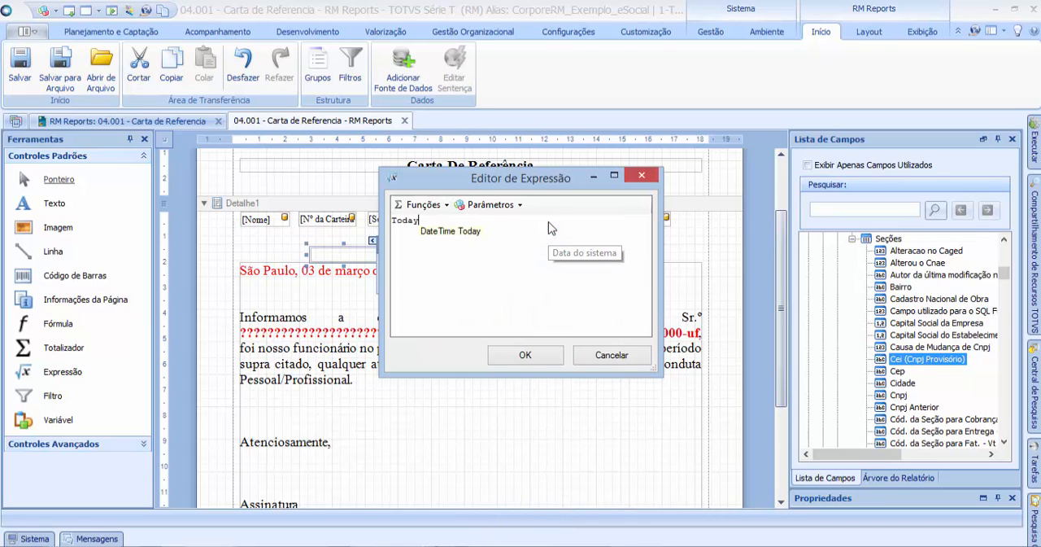
pyautogui.click(550, 356)
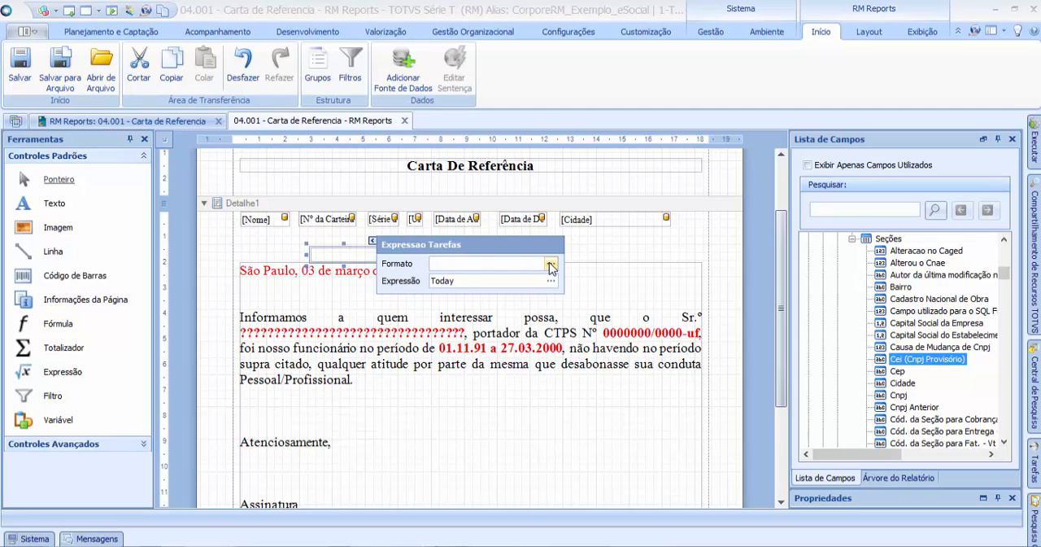
# Step: Format the Today expression as DataHora with the long date pattern d' de 'MMMM' de 'yyyy
pyautogui.click(550, 265)
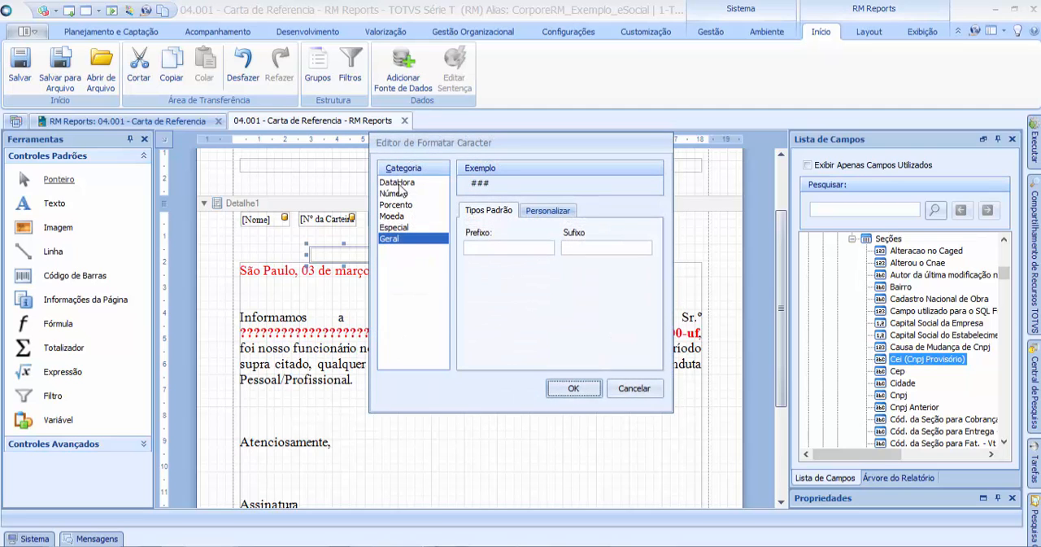
pyautogui.click(401, 183)
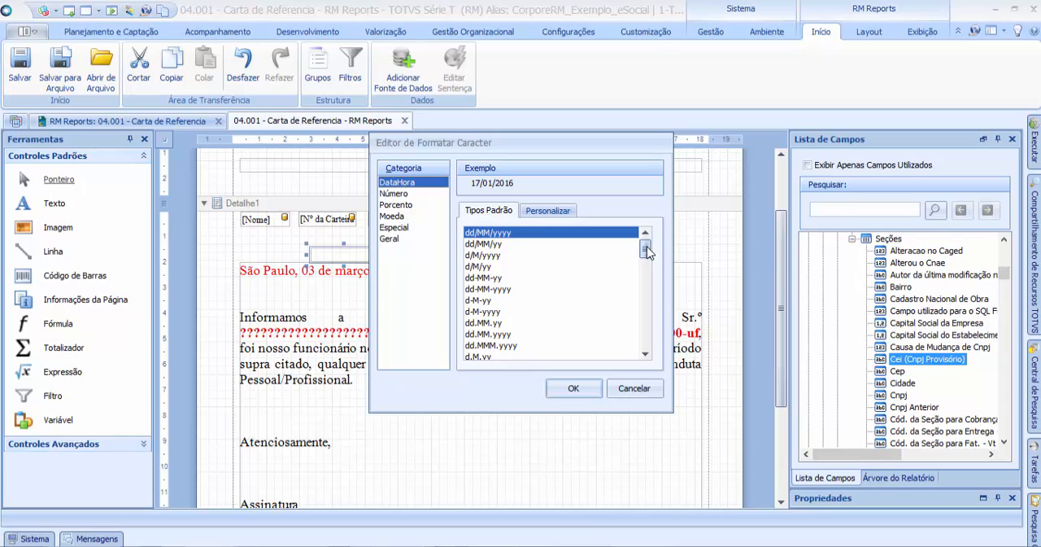
pyautogui.moveTo(649, 253); pyautogui.dragTo(649, 271)
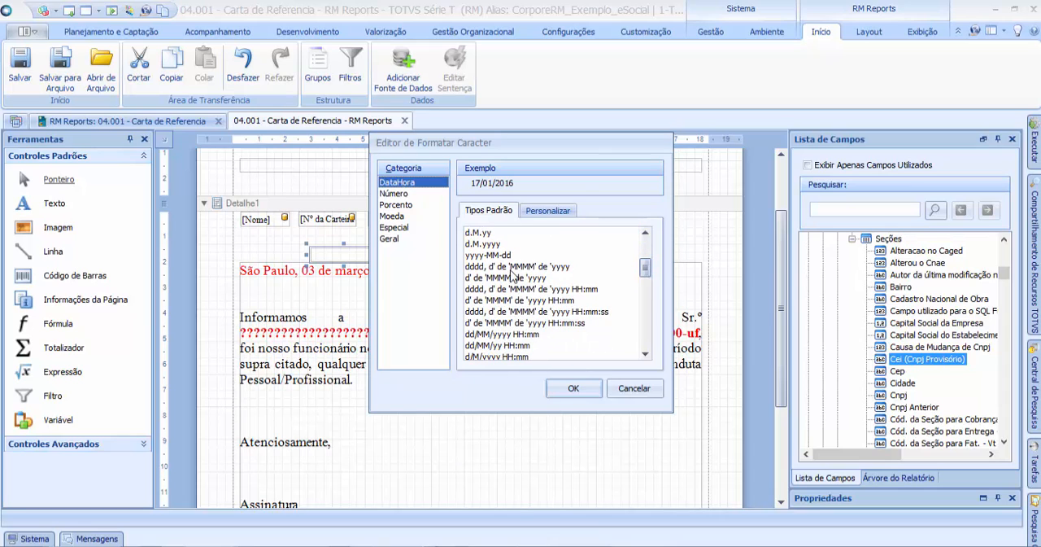
pyautogui.click(517, 267)
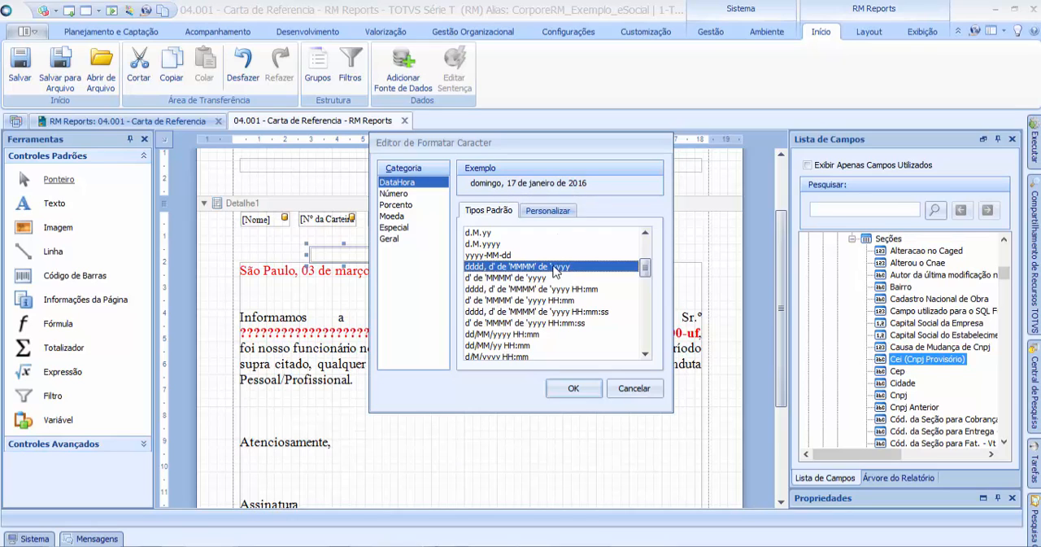
pyautogui.click(514, 289)
pyautogui.click(514, 278)
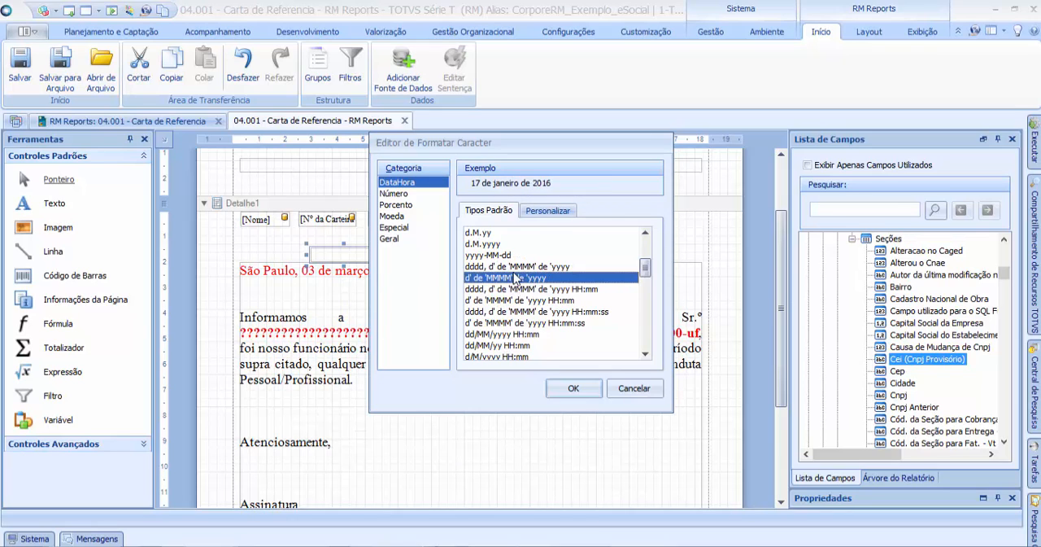
pyautogui.click(573, 388)
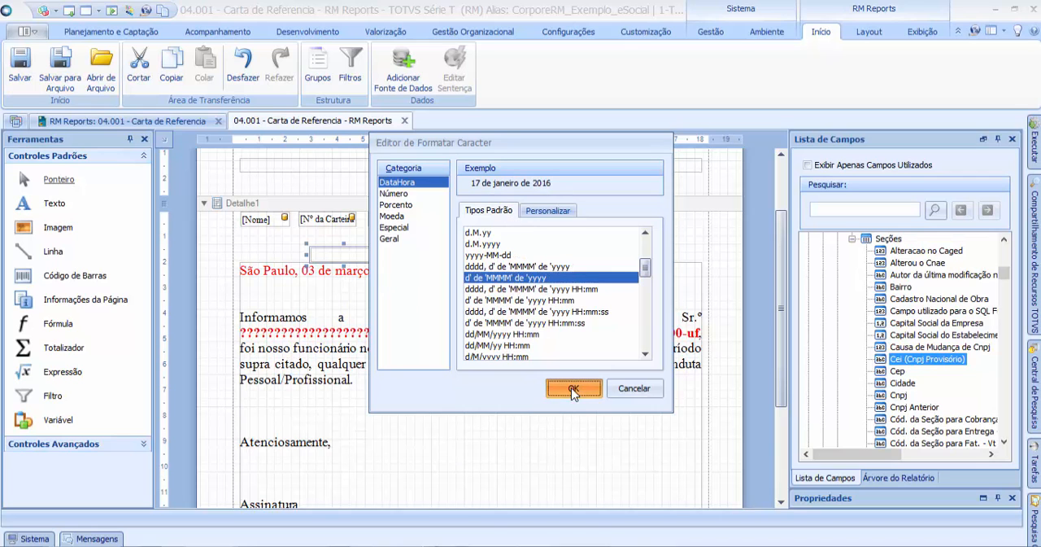
# Step: Move the Today expression directly below the Nome field, just above the letter text
pyautogui.moveTo(361, 262); pyautogui.dragTo(278, 244)
pyautogui.click(314, 282)
pyautogui.moveTo(313, 280); pyautogui.dragTo(313, 281)
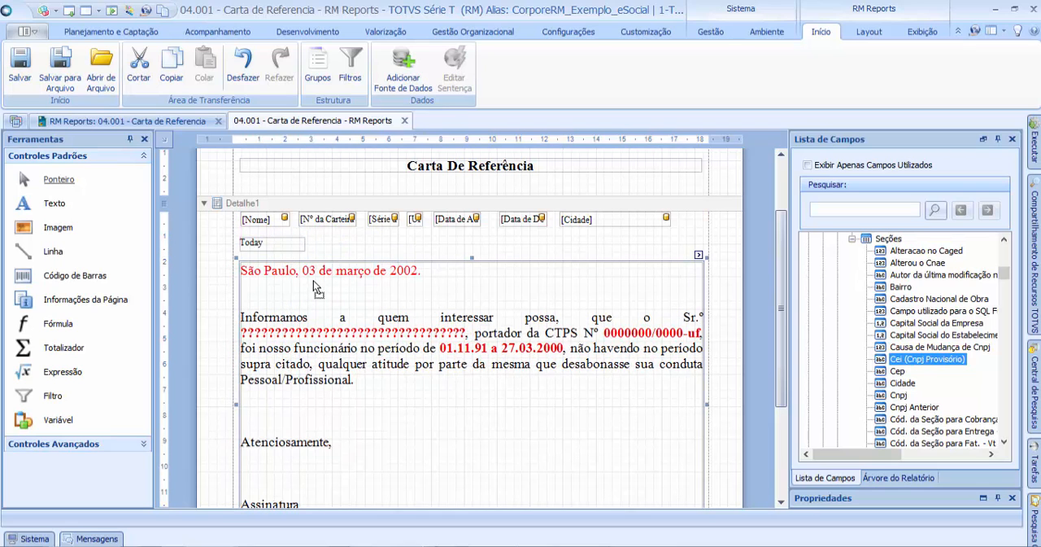
pyautogui.click(389, 238)
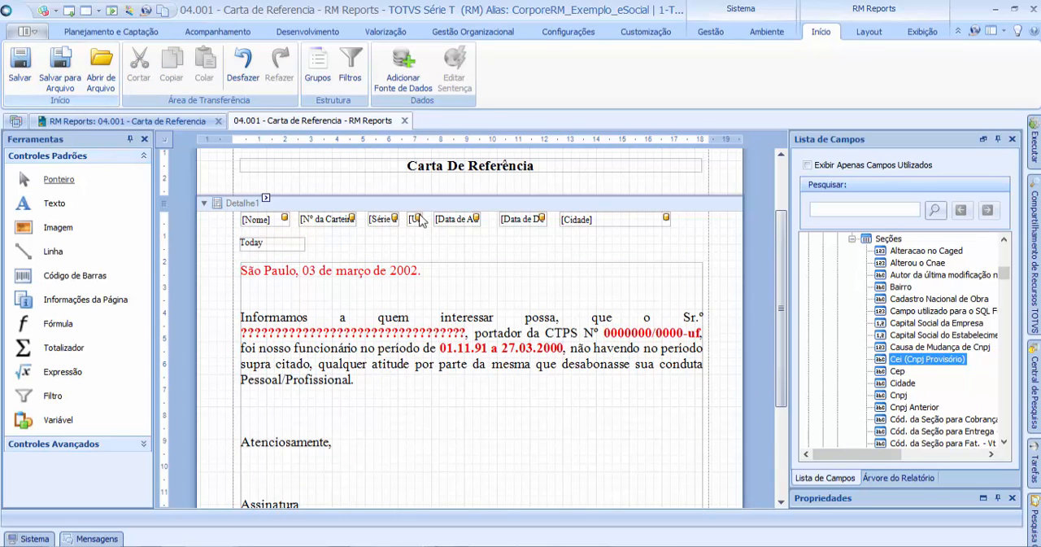
pyautogui.moveTo(779, 250); pyautogui.dragTo(777, 216)
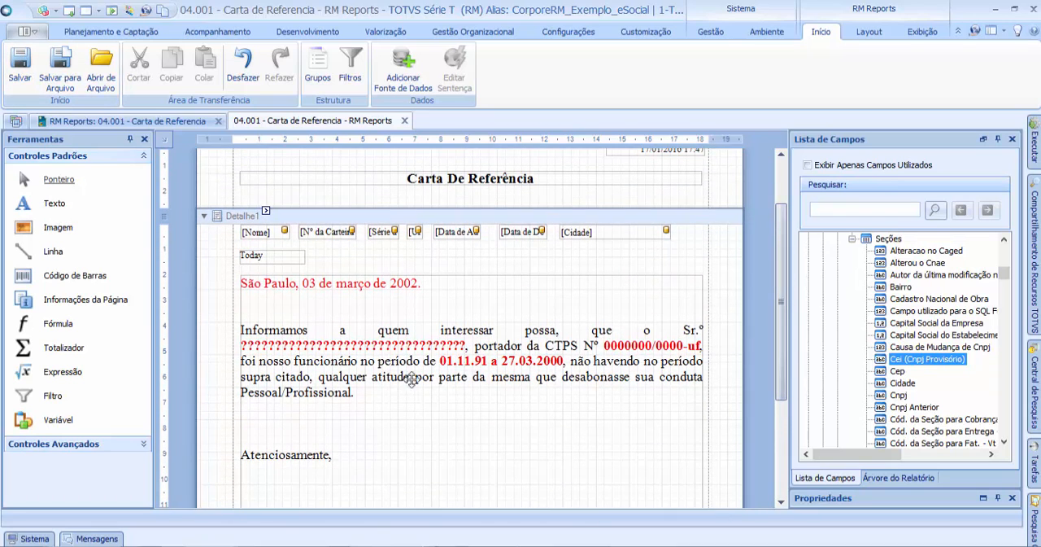